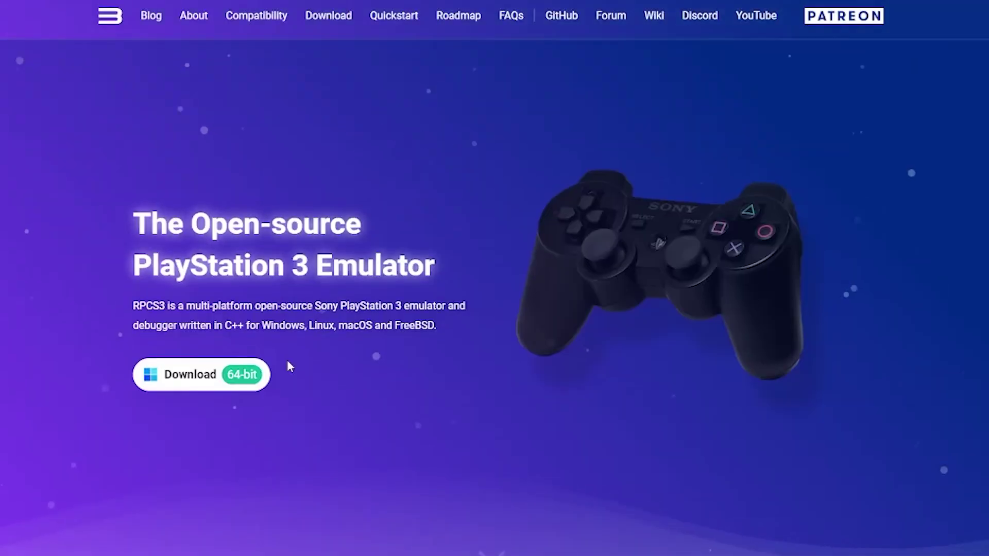
Step: Download the Windows build of RPCS3 and save the archive in a new folder named PS3
scroll(279, 340, "down", 12)
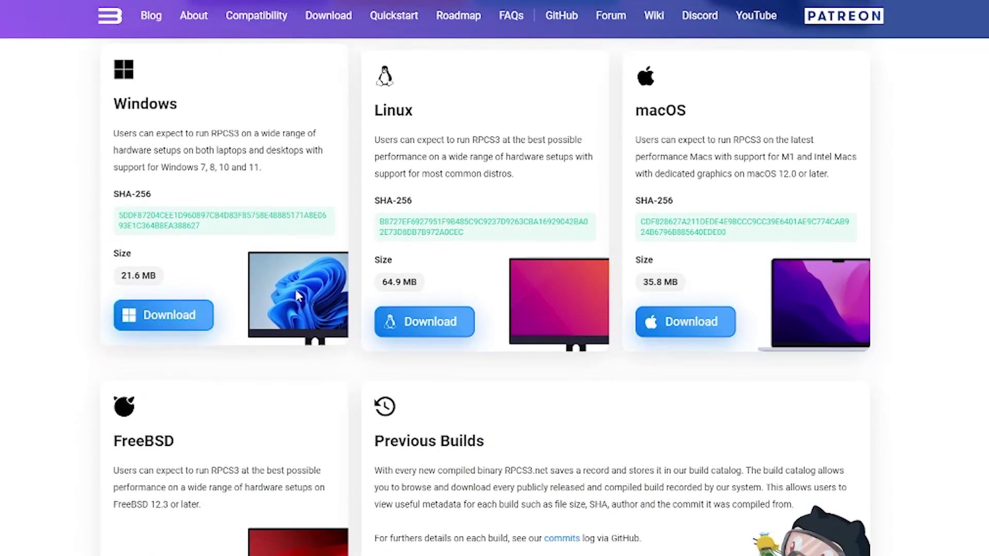
left_click(175, 331)
key("ctrl+shift+n")
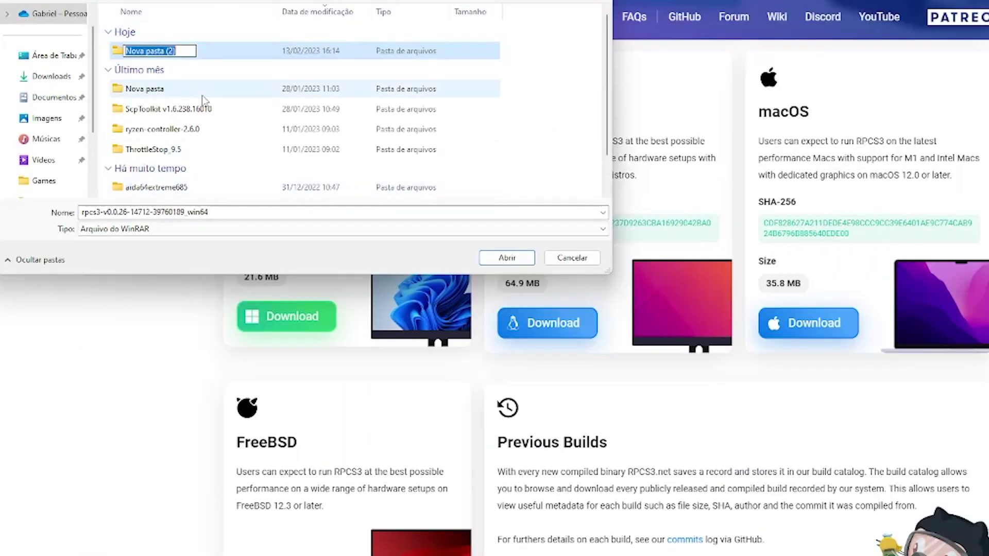
type("PS3")
key("Return")
key("Return")
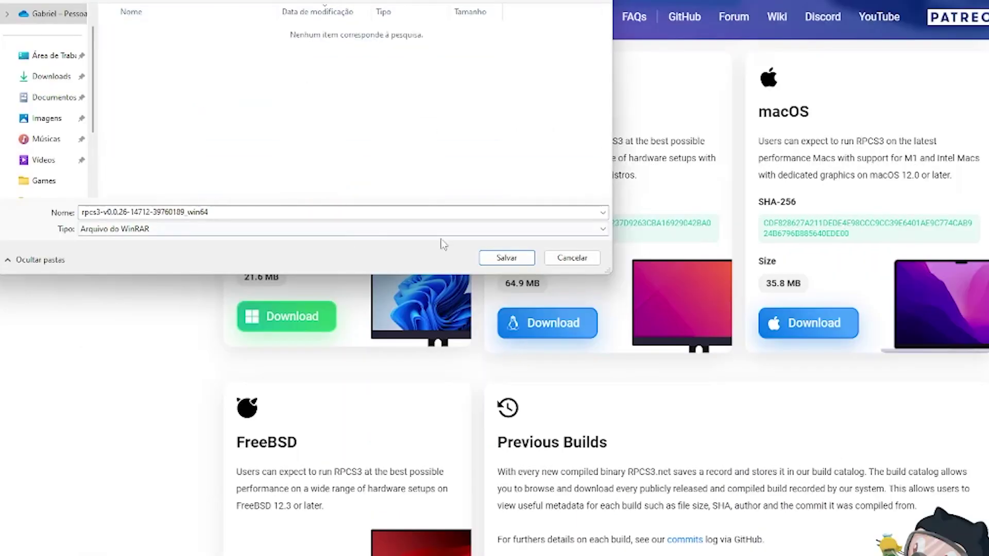
left_click(506, 258)
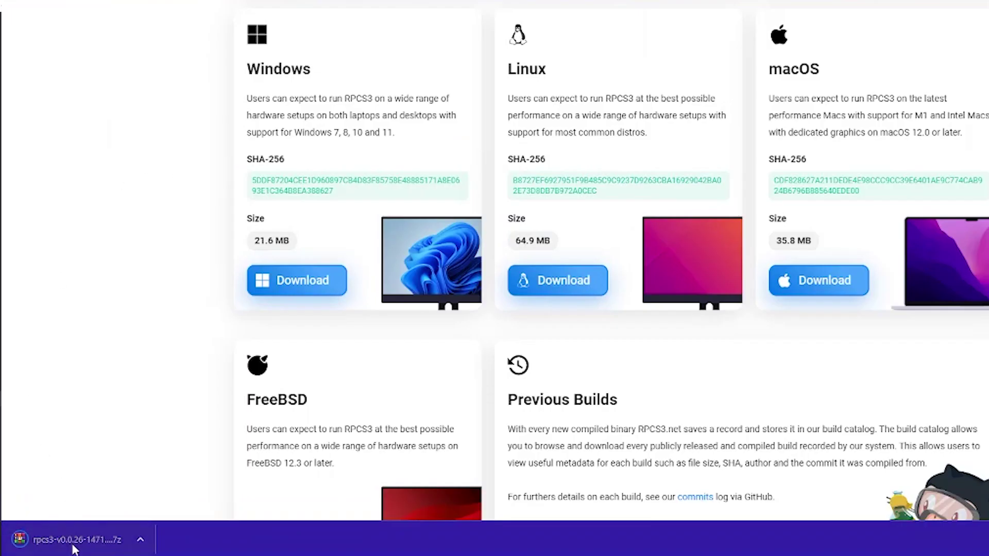
Step: Download the Microsoft Visual C++ 2019 Redistributable from the Windows installation section and save VC_redist.x64 in the PS3 folder
scroll(61, 171, "down", 5)
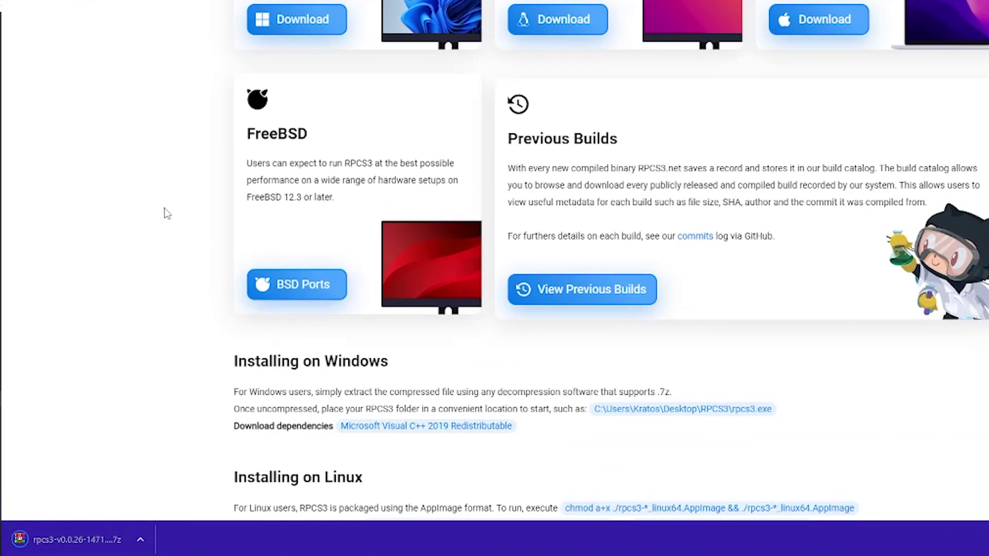
scroll(299, 353, "down", 3)
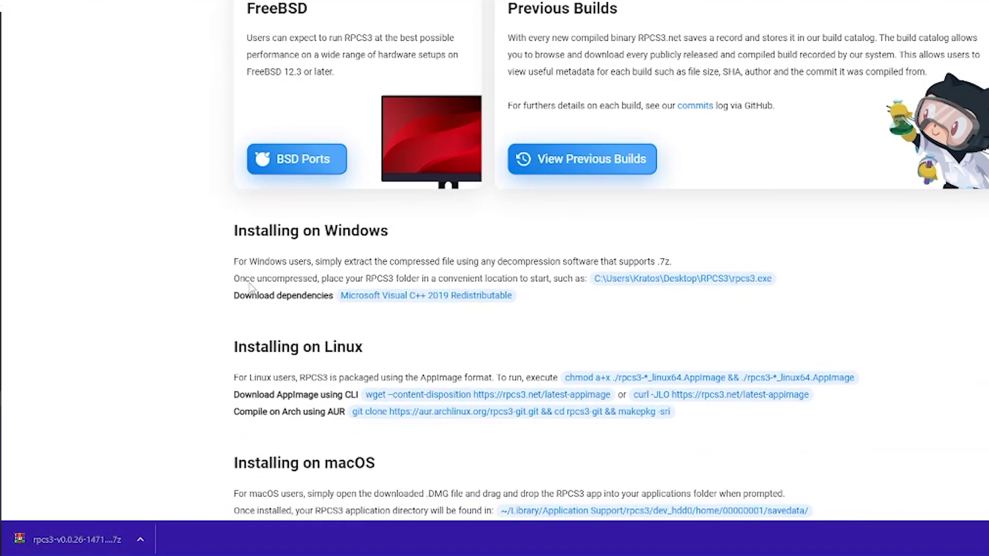
left_click_drag(234, 232, 427, 233)
left_click(446, 232)
left_click_drag(245, 296, 343, 311)
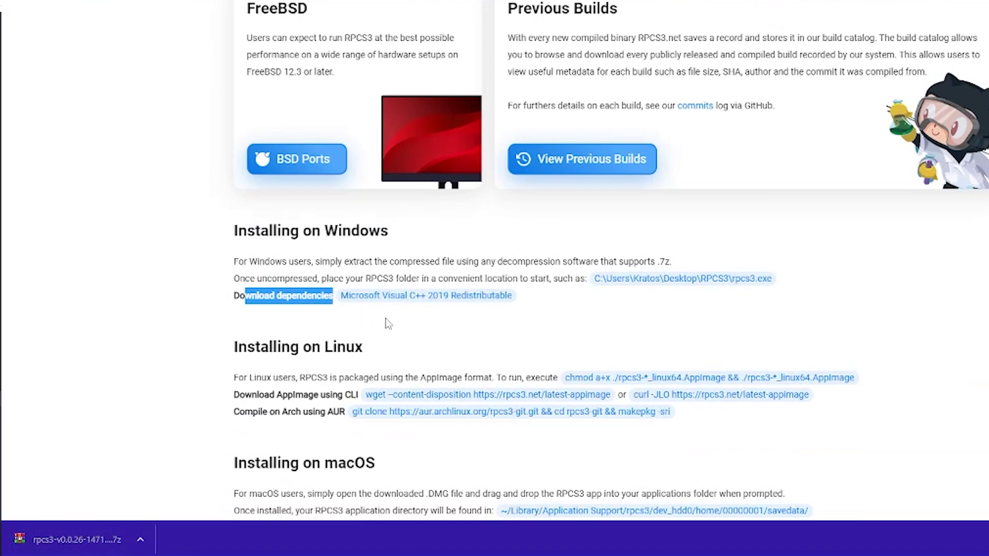
left_click(444, 299)
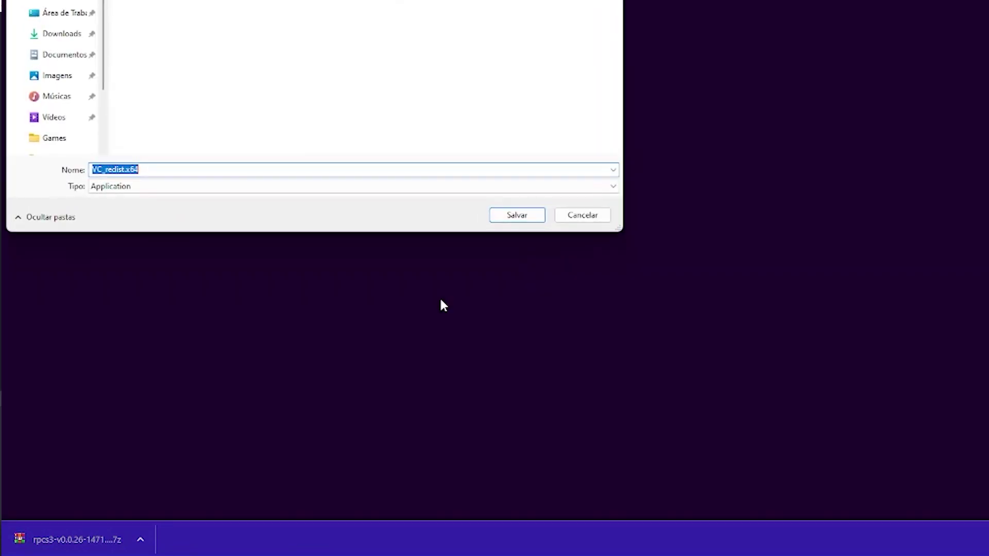
left_click(517, 215)
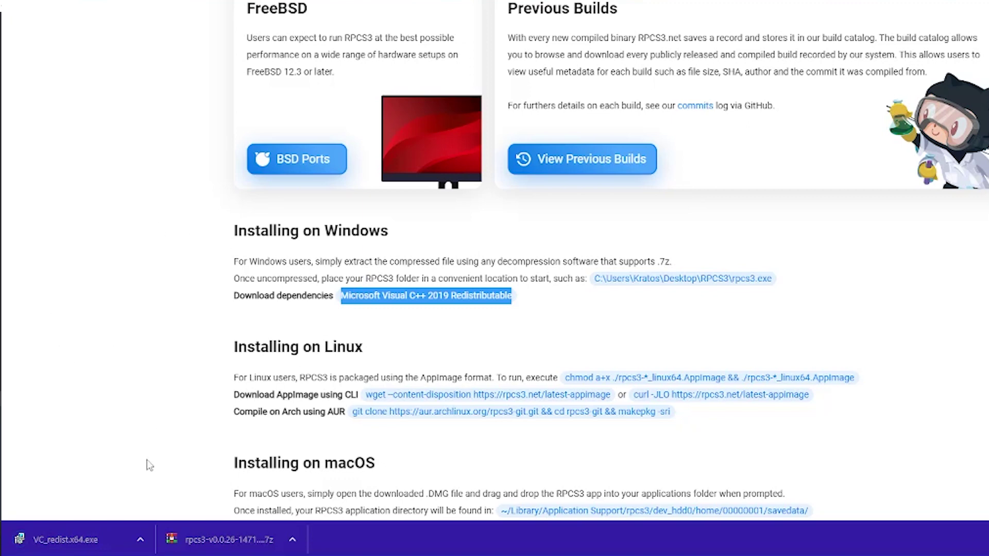
Step: Install the downloaded Visual C++ Redistributable, accepting the licence terms, and close the installer
left_click(109, 539)
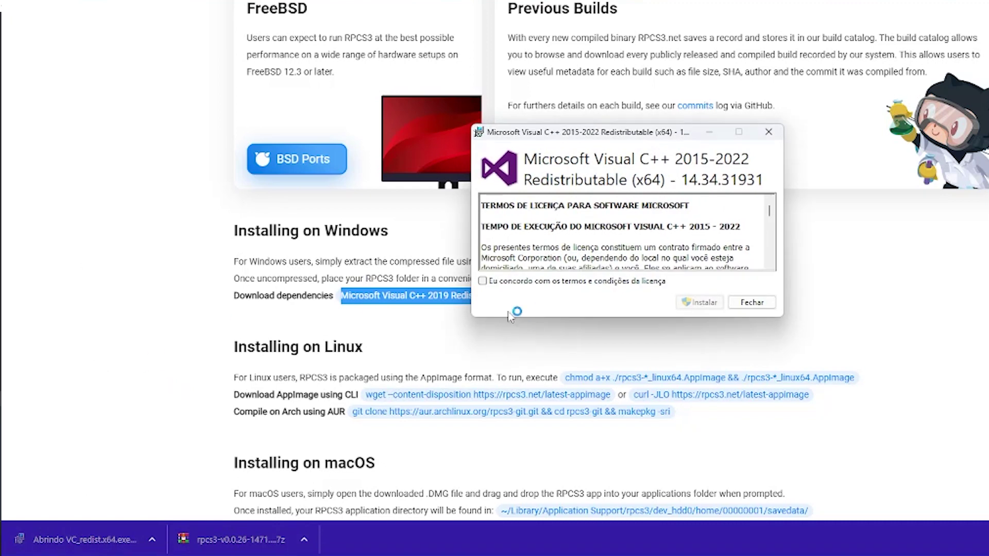
left_click(545, 281)
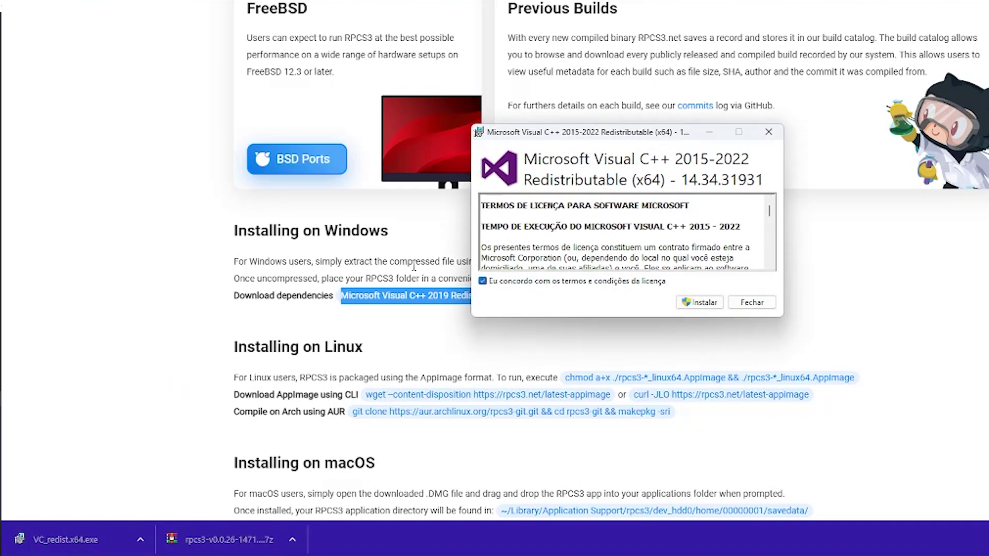
left_click(701, 303)
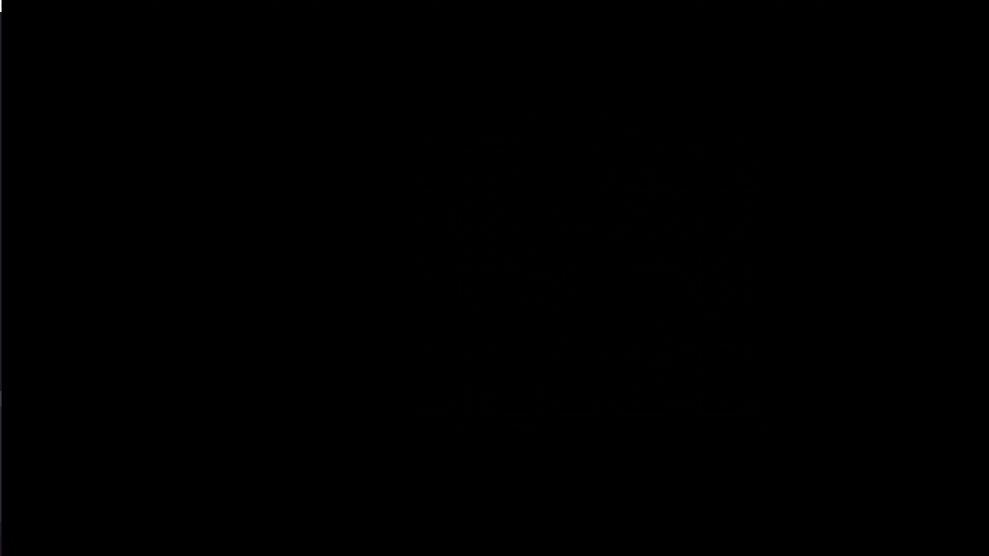
left_click(588, 252)
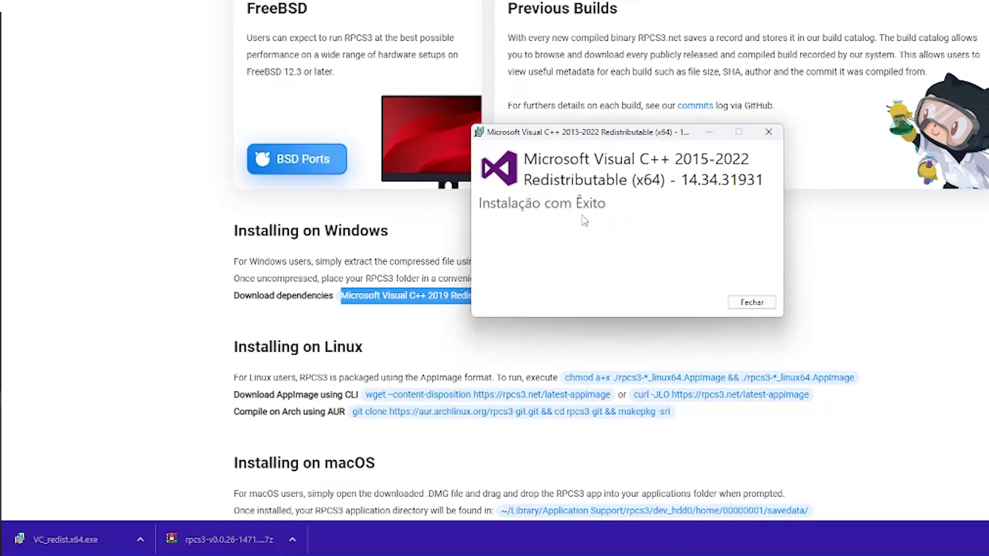
left_click(767, 304)
Step: Locate the downloaded RPCS3 archive in its folder and extract it with WinRAR to a folder named after the archive
left_click(292, 539)
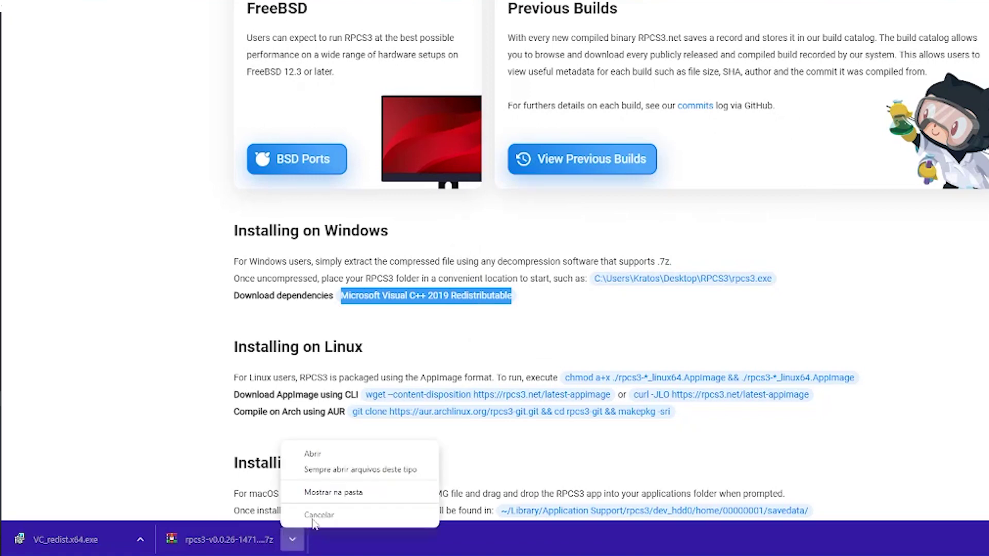
left_click(336, 495)
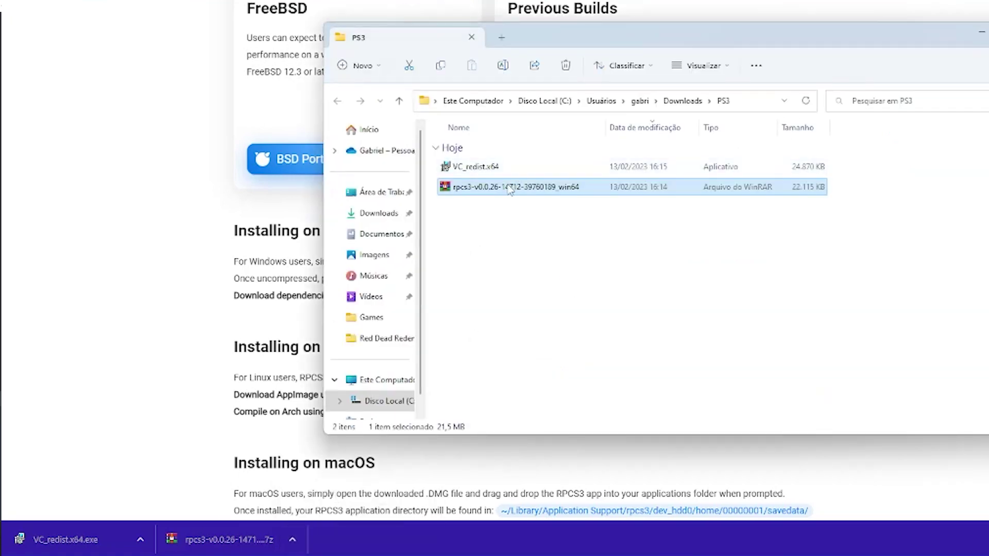
right_click(510, 189)
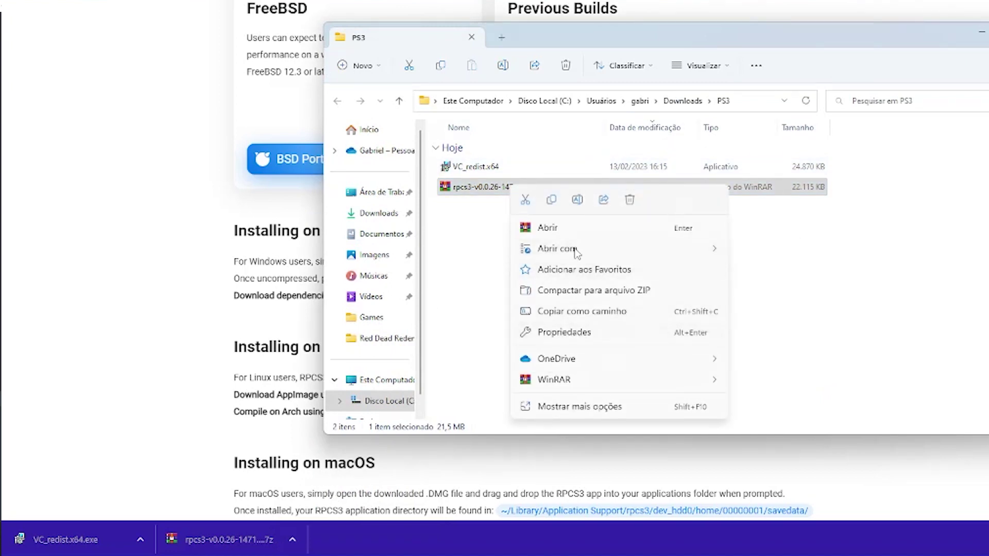
mouse_move(619, 381)
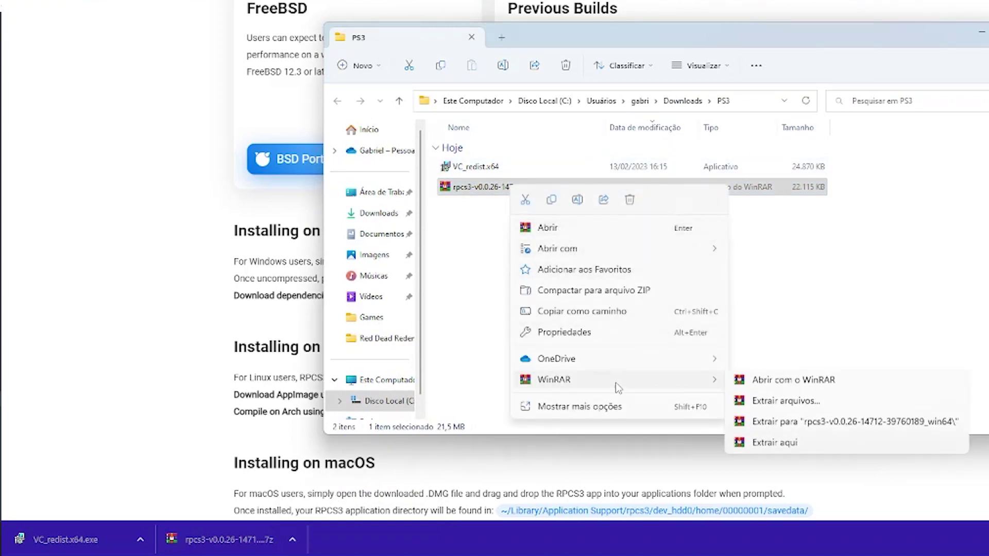
left_click(812, 423)
left_click(497, 211)
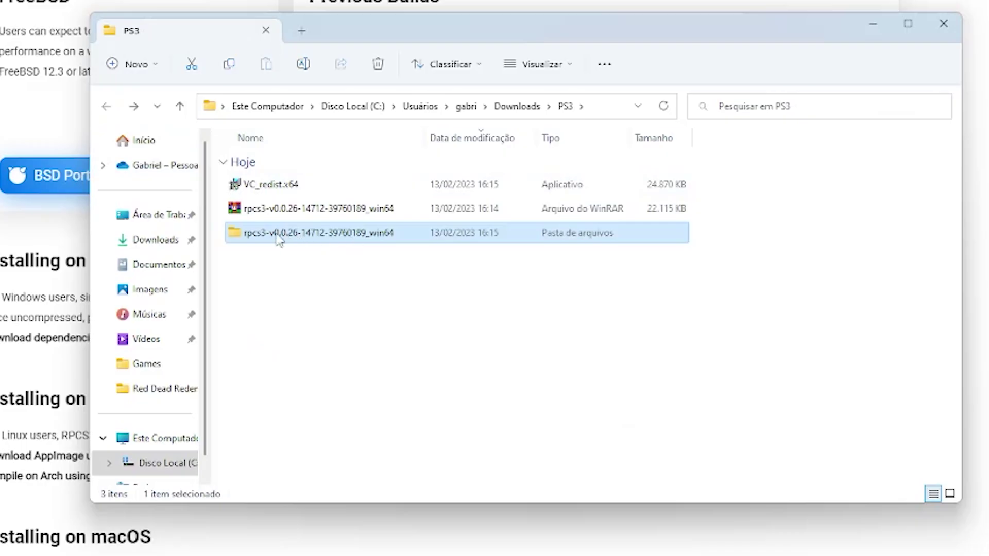
Step: Open the extracted emulator folder and review its files listed without groups and sorted by name
double_click(341, 234)
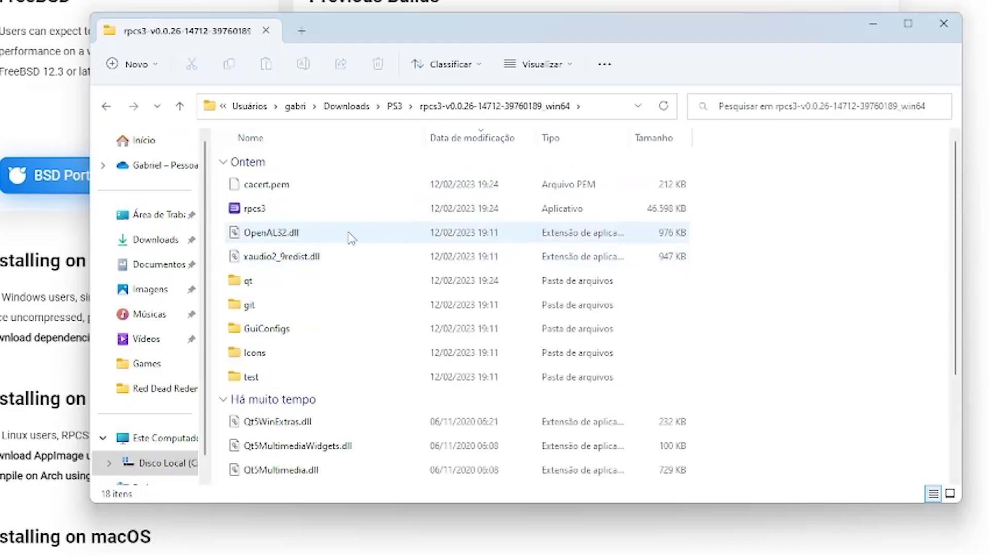
right_click(758, 282)
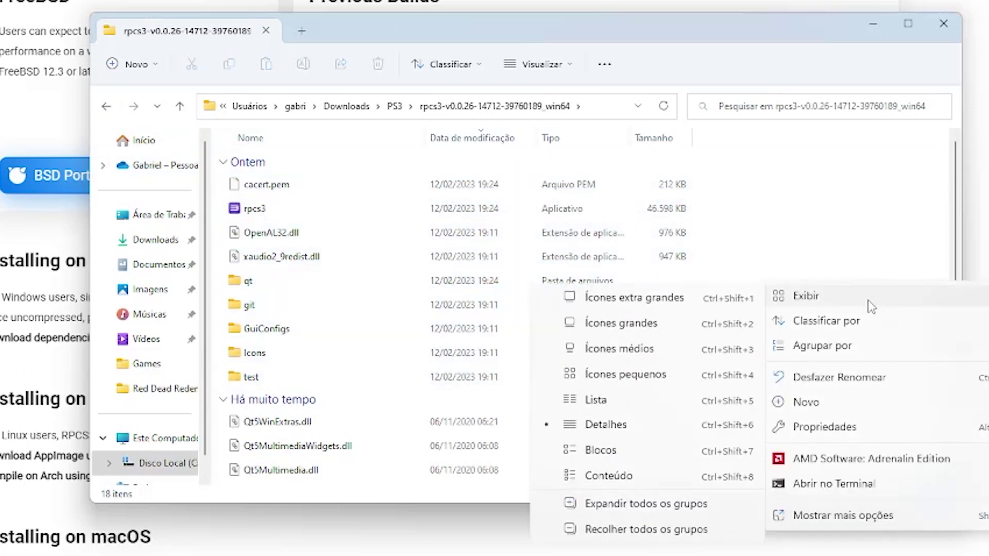
left_click(764, 280)
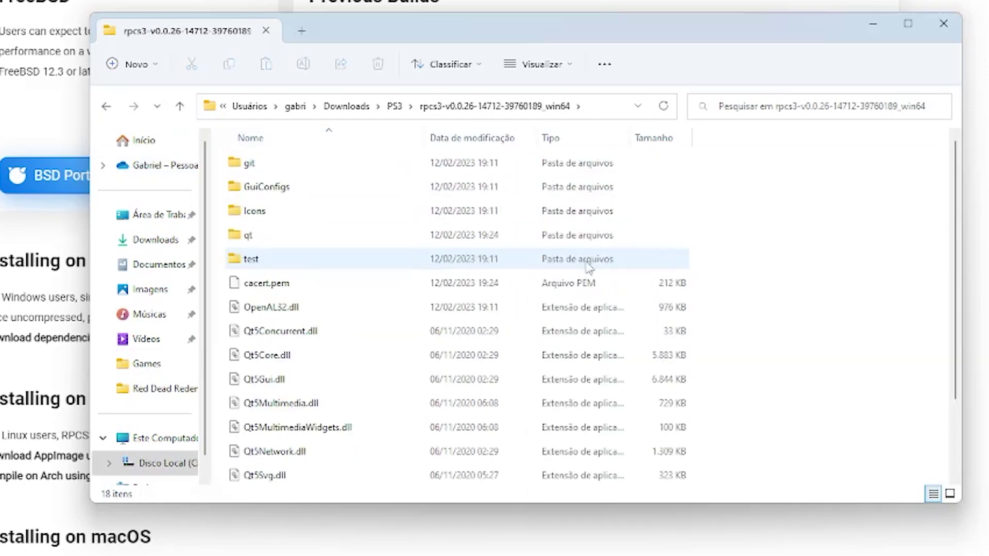
scroll(459, 274, "down", 3)
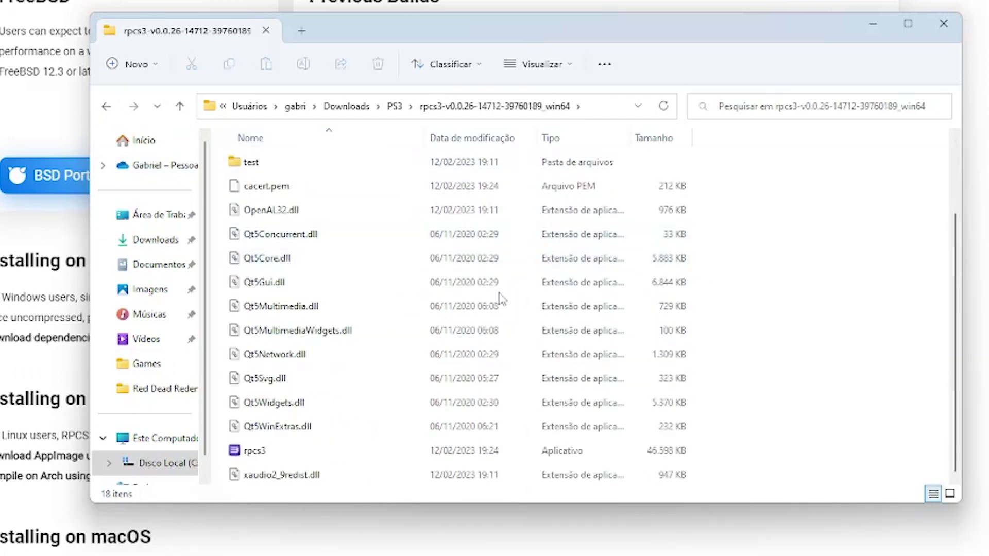
scroll(413, 257, "up", 3)
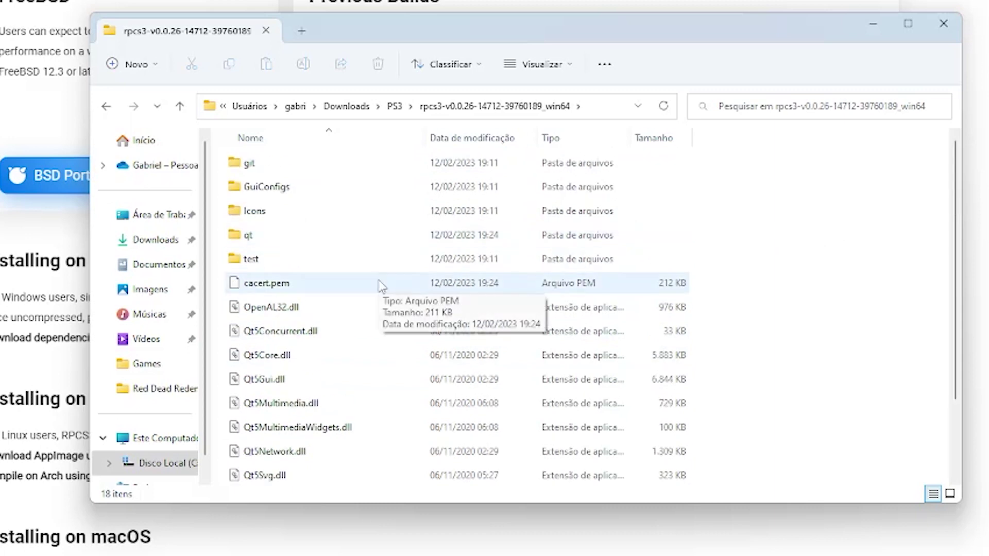
scroll(566, 309, "down", 3)
scroll(721, 231, "up", 3)
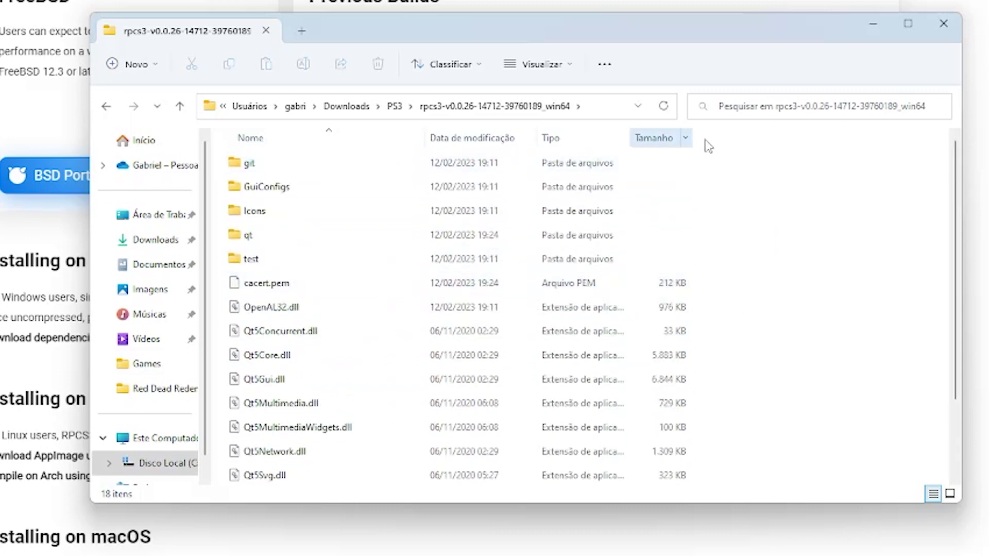
Step: Return to the PS3 folder and rename the extracted emulator folder as RPCS3
left_click(394, 106)
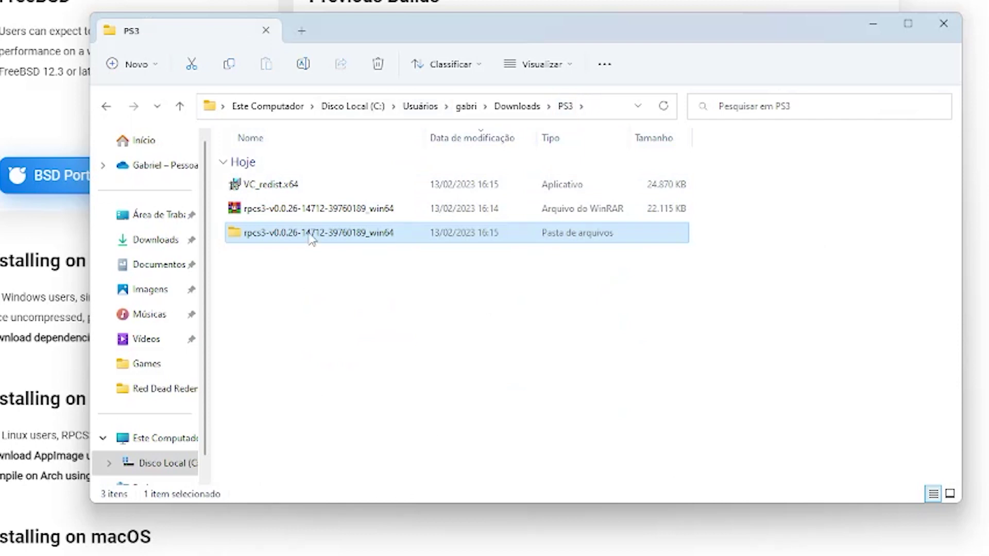
left_click(269, 234)
left_click_drag(268, 234, 536, 238)
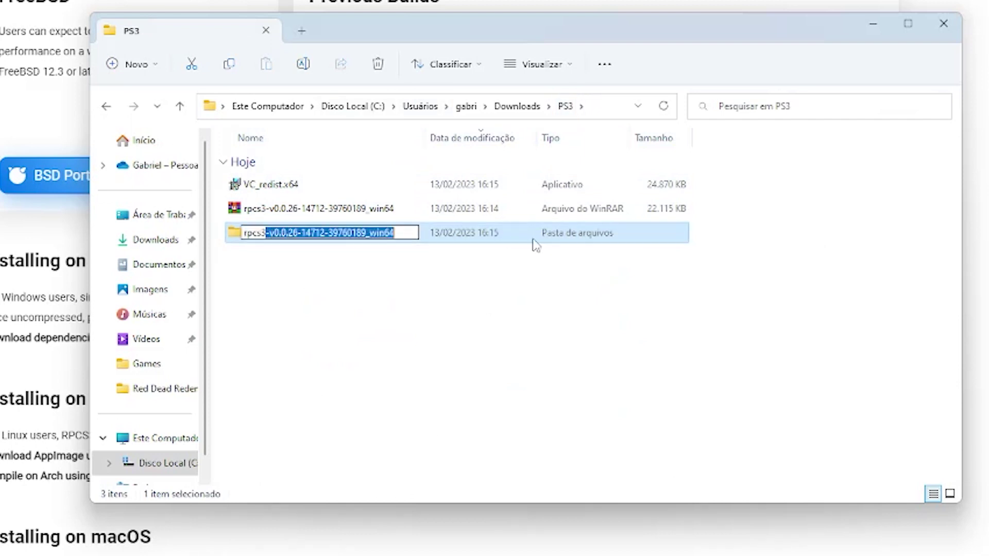
key("BackSpace")
key("Home")
type("RPCS")
key("shift+End")
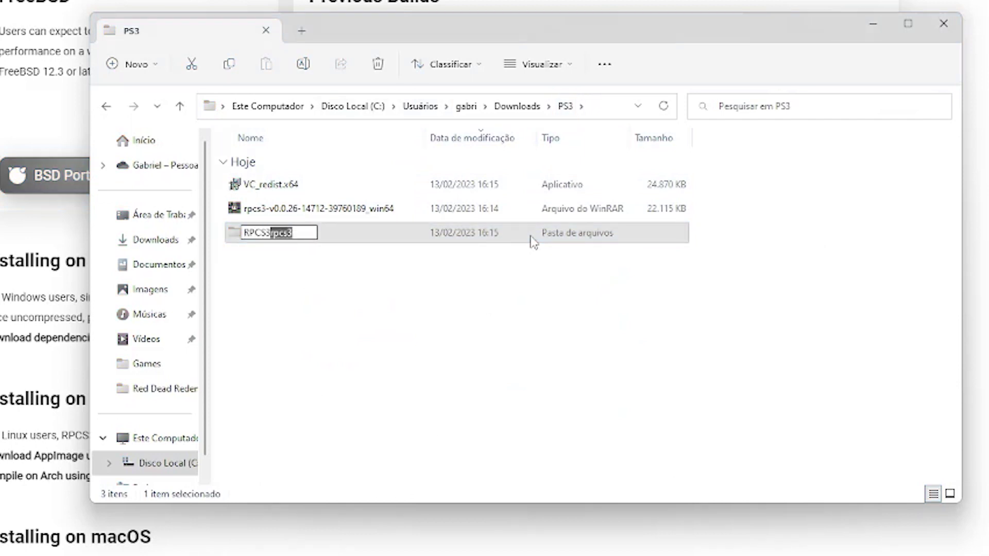
type("3")
key("Return")
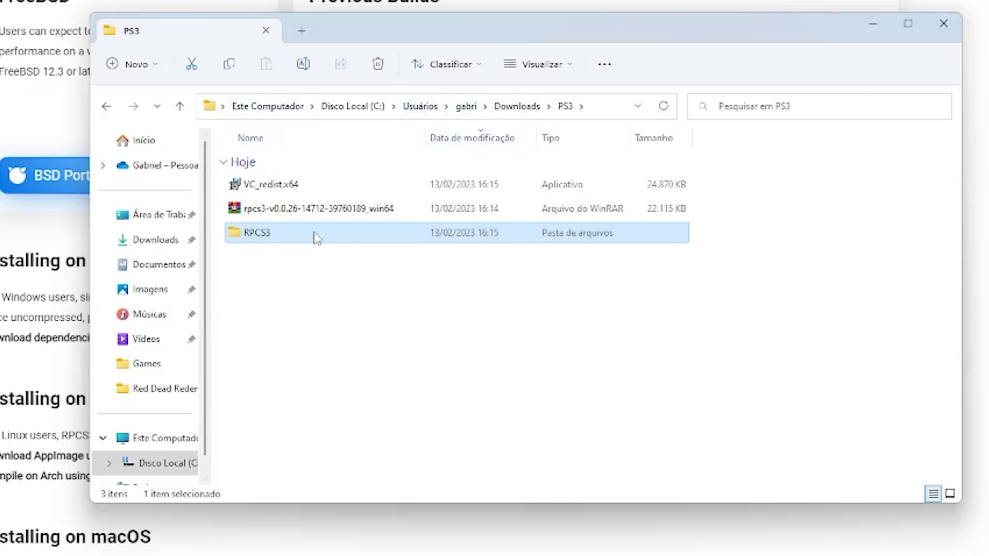
Step: Move the RPCS3 folder into the Games folder on Disco Local (C:)
right_click(294, 238)
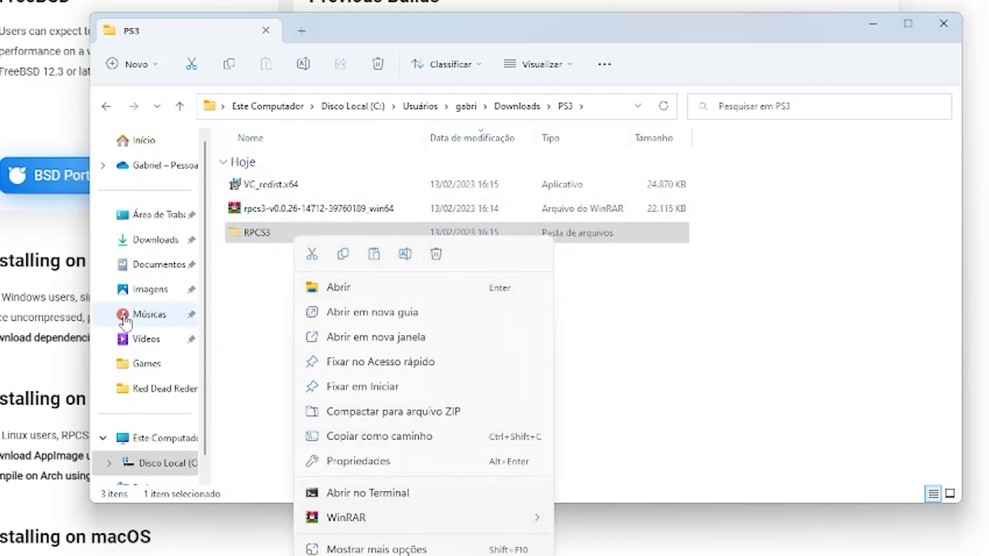
scroll(170, 330, "down", 1)
left_click(165, 438)
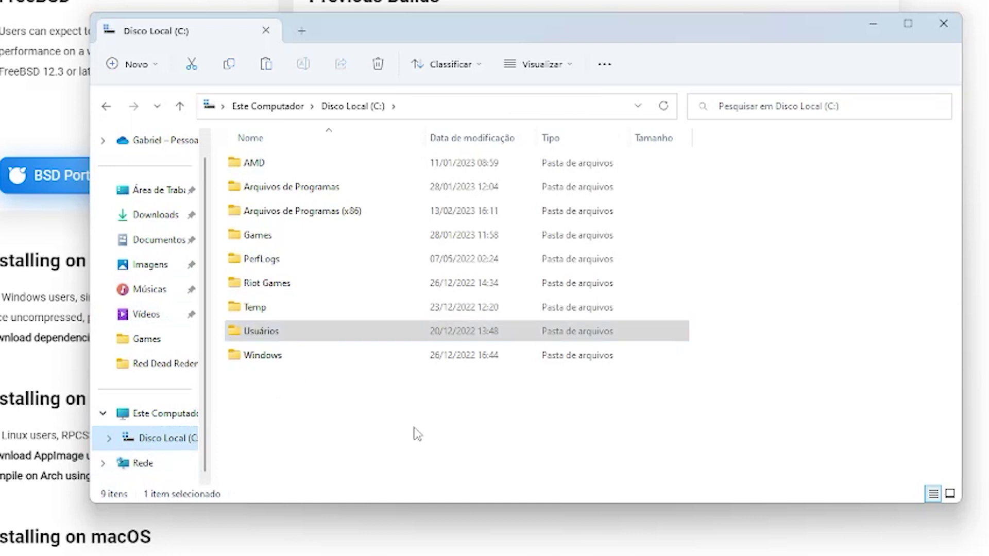
double_click(283, 238)
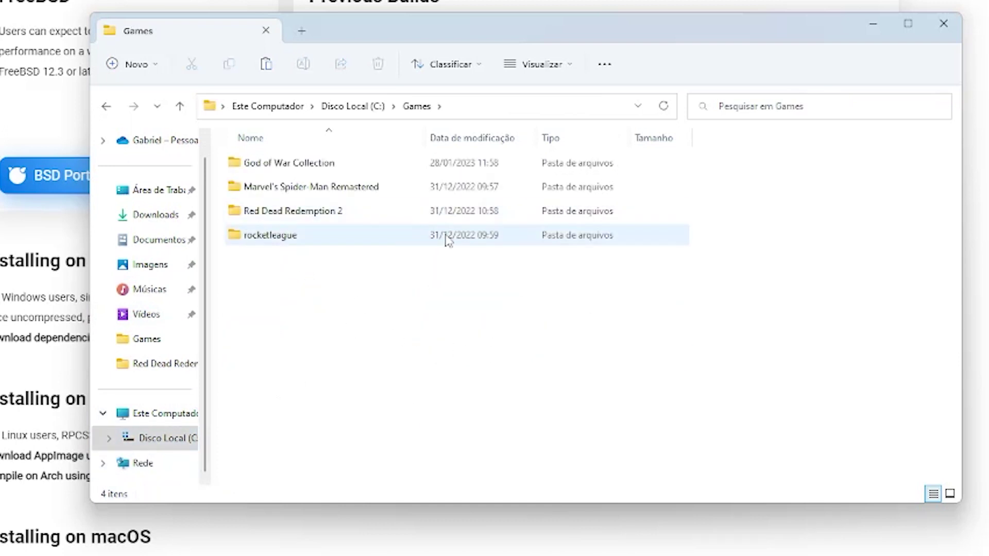
right_click(380, 331)
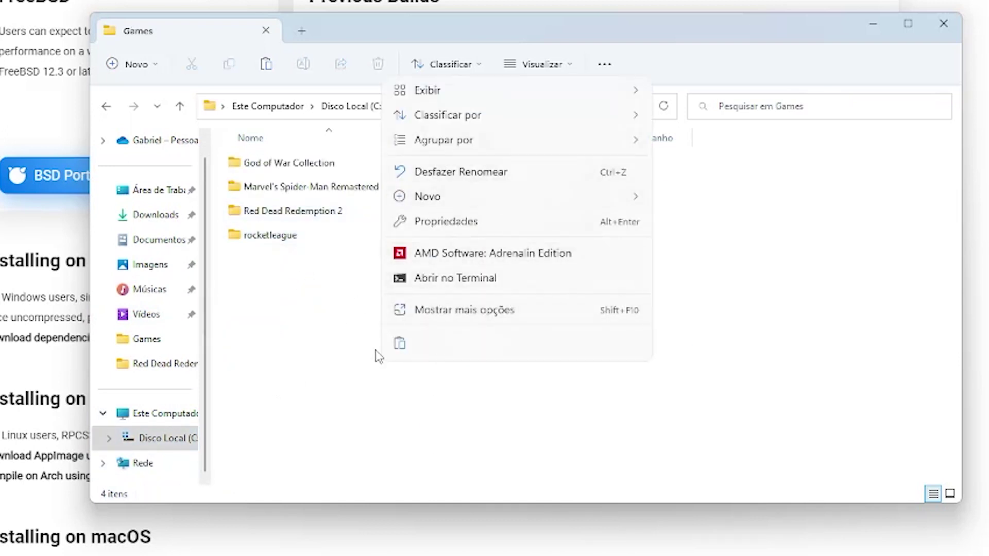
left_click(400, 343)
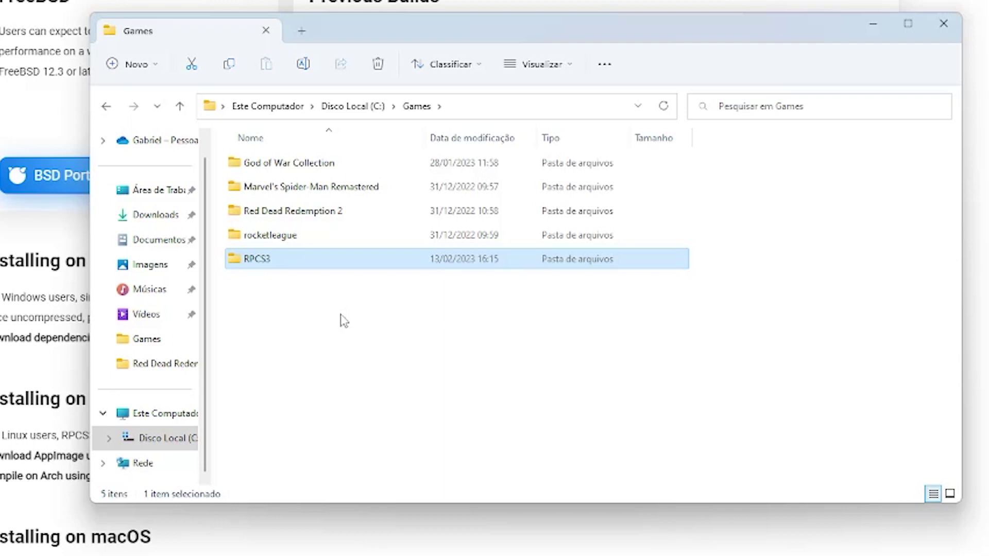
Step: Open the RPCS3 folder in Games and create a desktop shortcut to the rpcs3 application
double_click(389, 259)
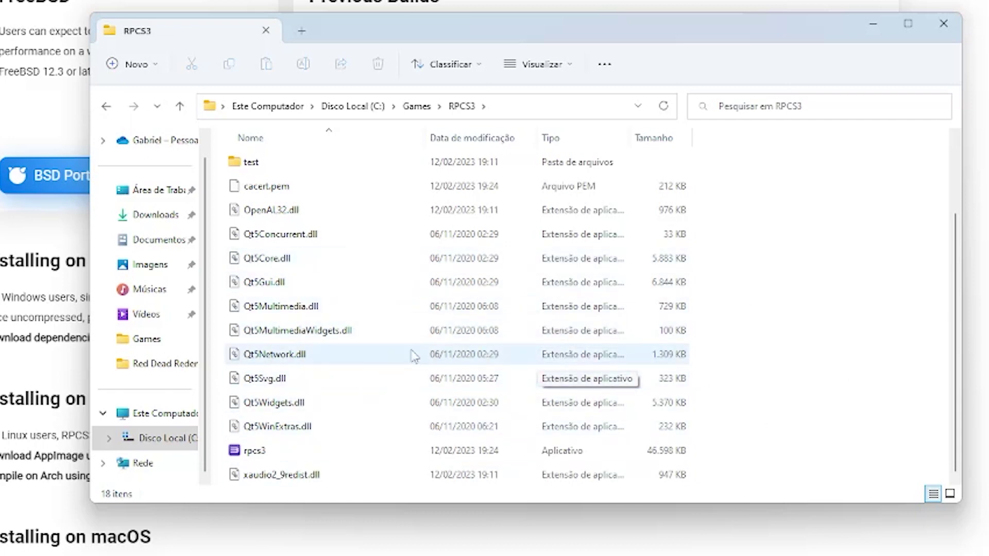
left_click(347, 456)
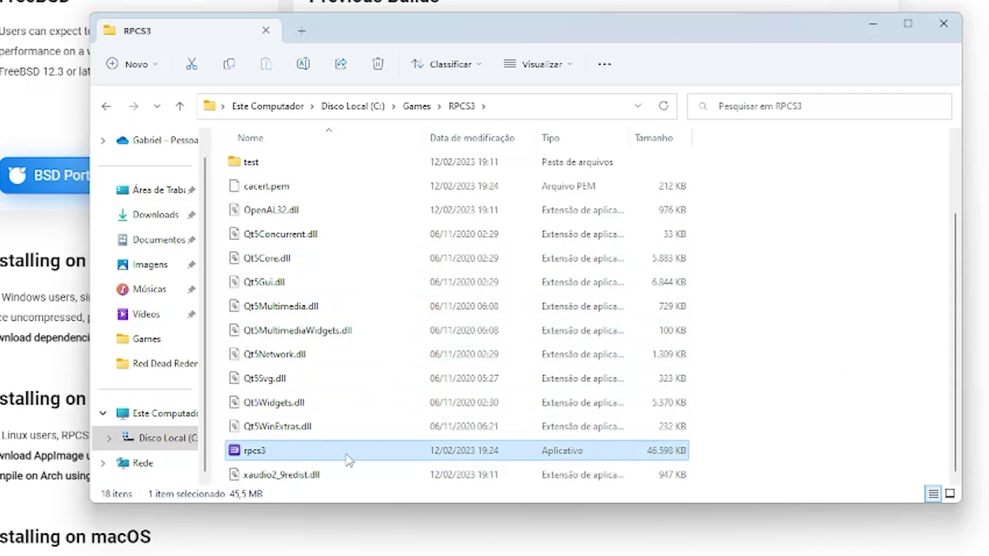
right_click(260, 453)
left_click(444, 433)
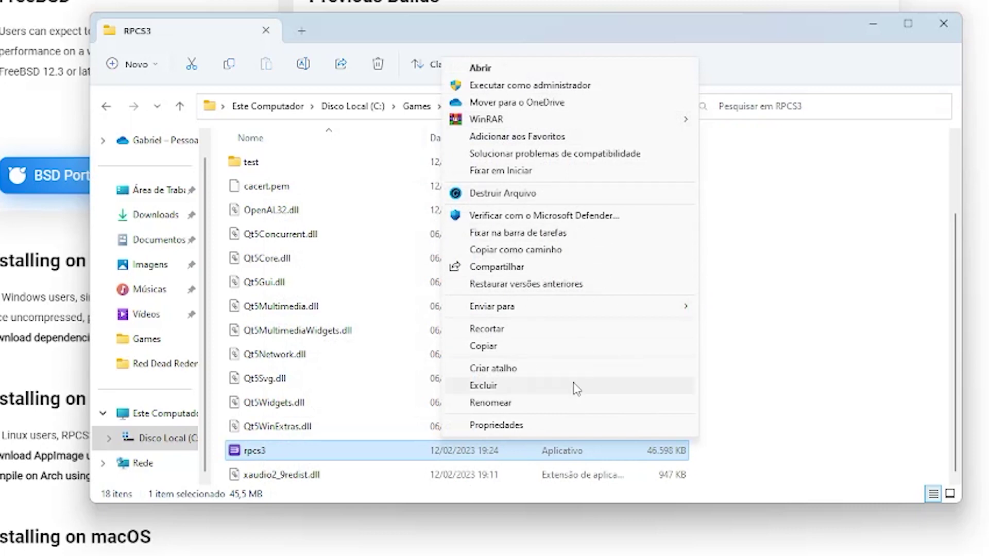
mouse_move(697, 313)
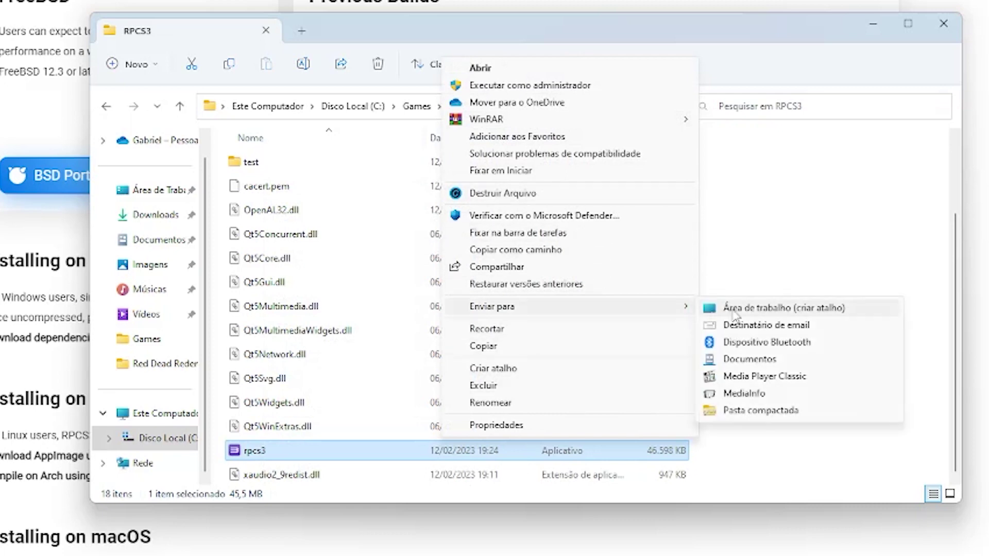
left_click(762, 308)
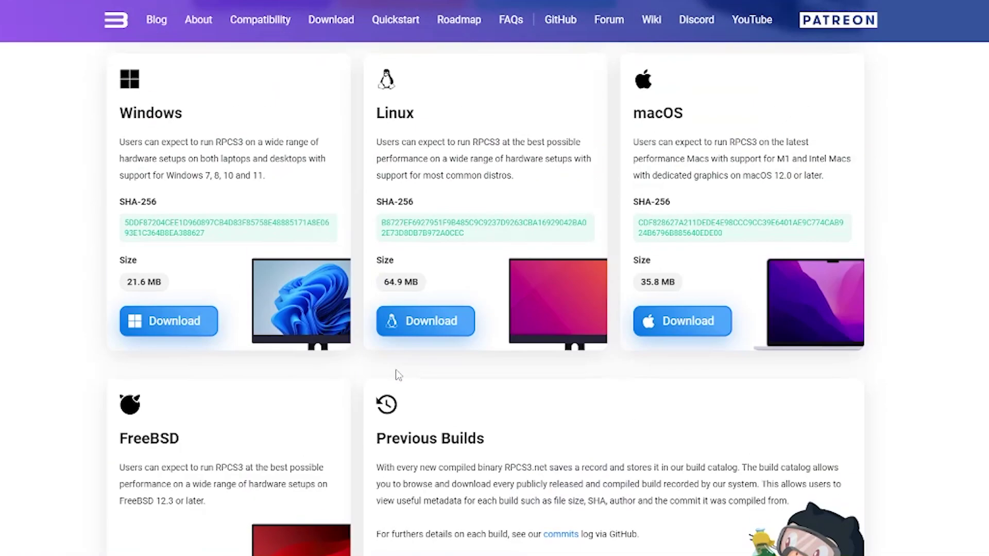
Step: Search Google for "firmware ps3" and open the official PlayStation 3 system software update page
scroll(239, 274, "up", 5)
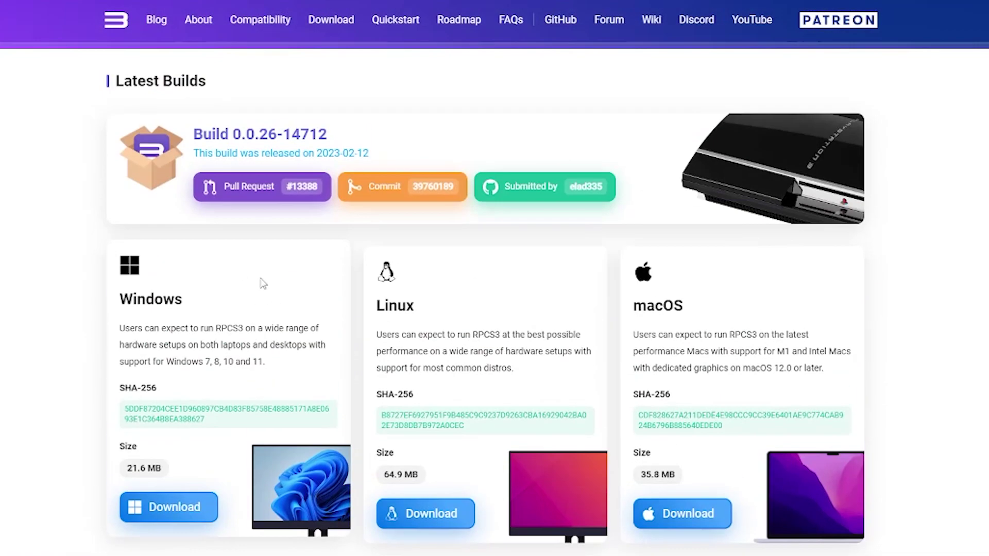
key("alt+Left")
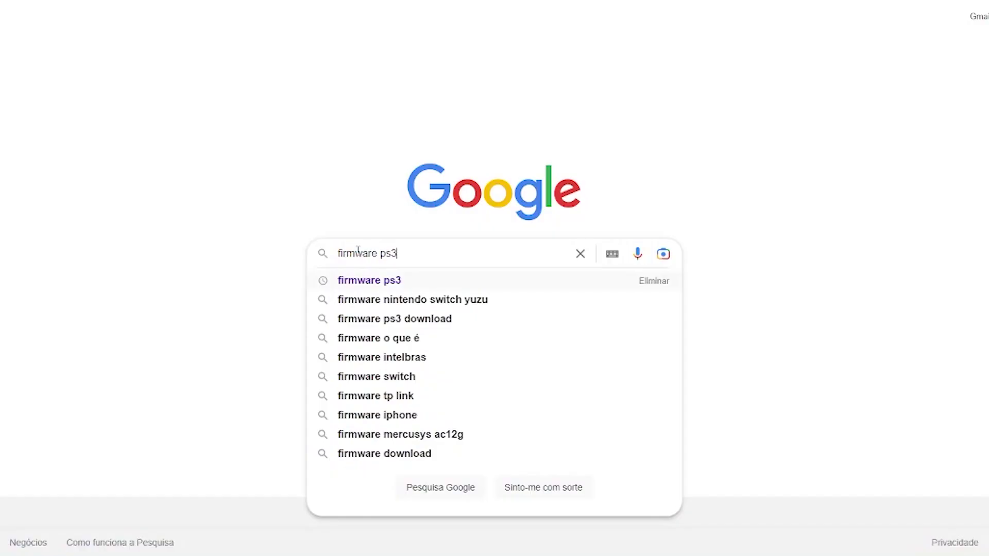
key("Return")
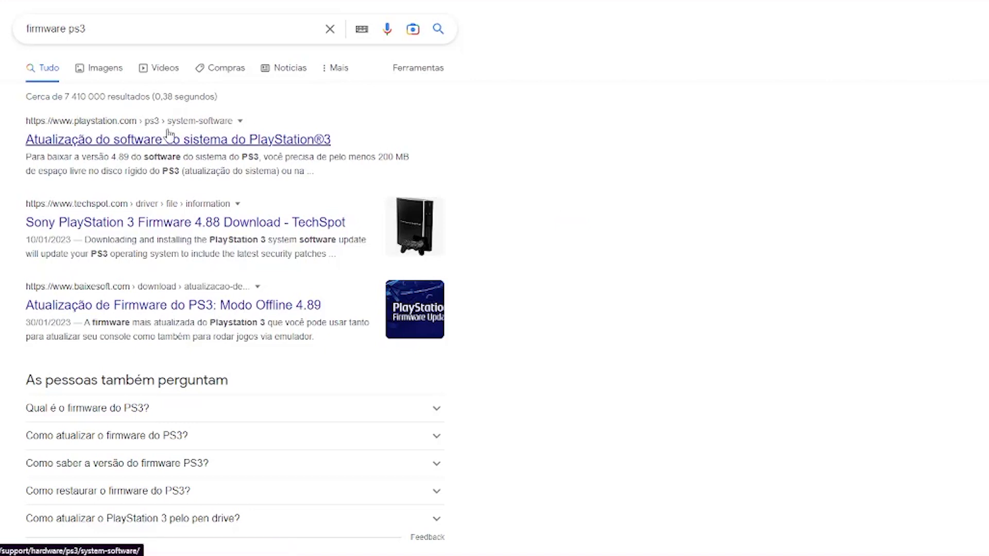
left_click(105, 141)
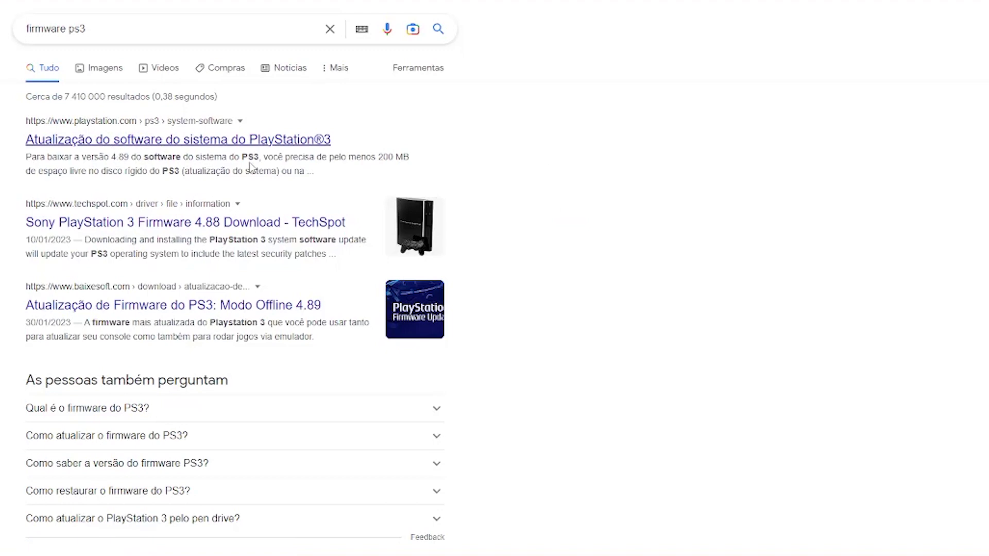
scroll(249, 149, "down", 1)
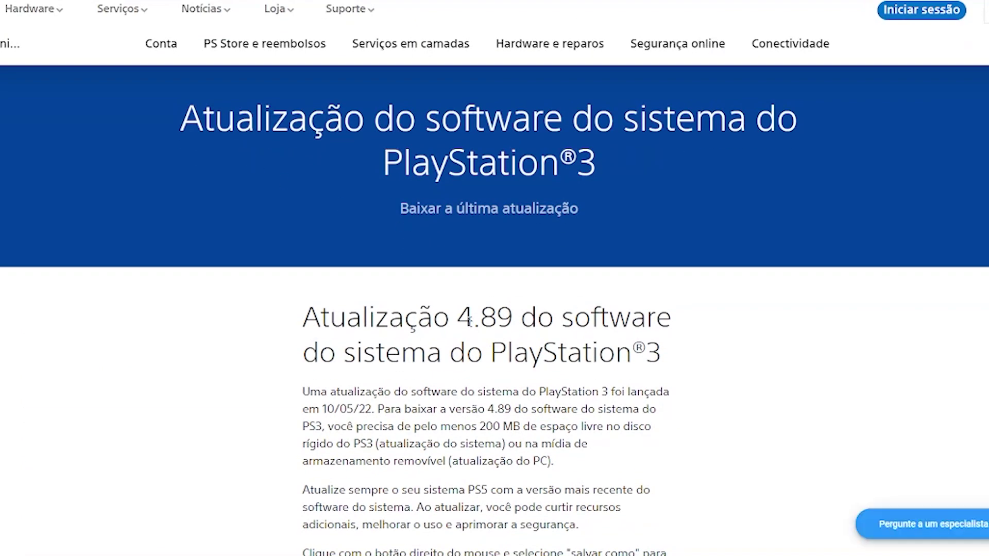
scroll(470, 307, "down", 3)
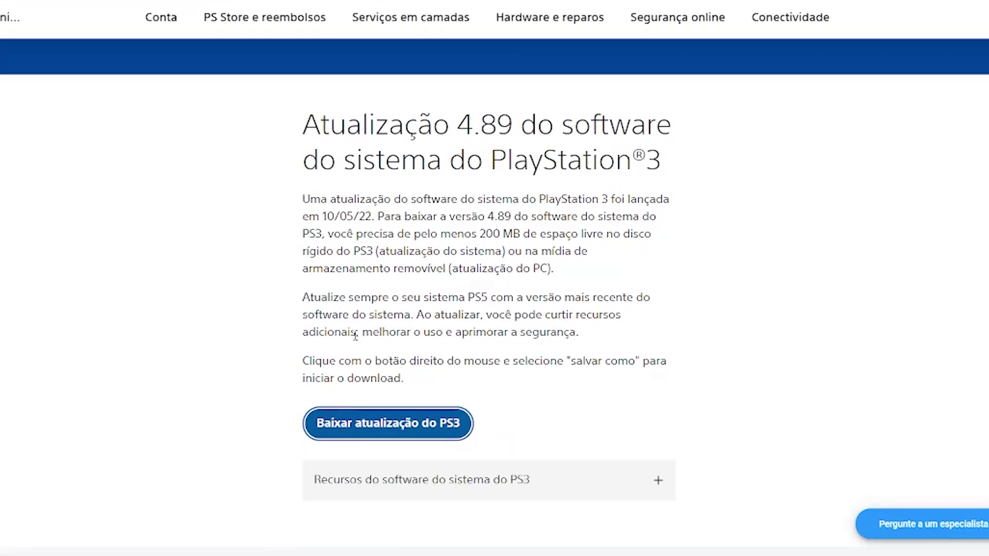
scroll(418, 285, "down", 2)
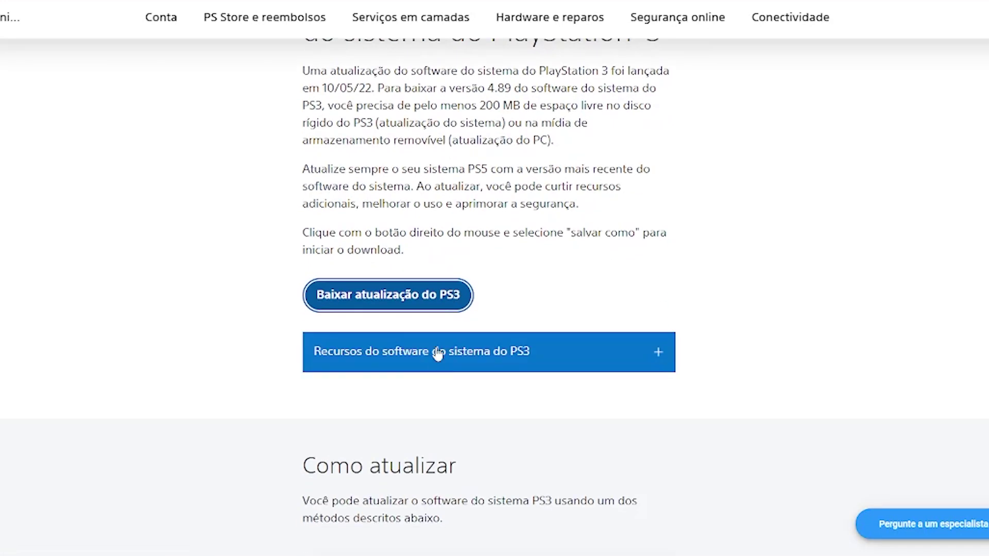
right_click(426, 301)
left_click(454, 309)
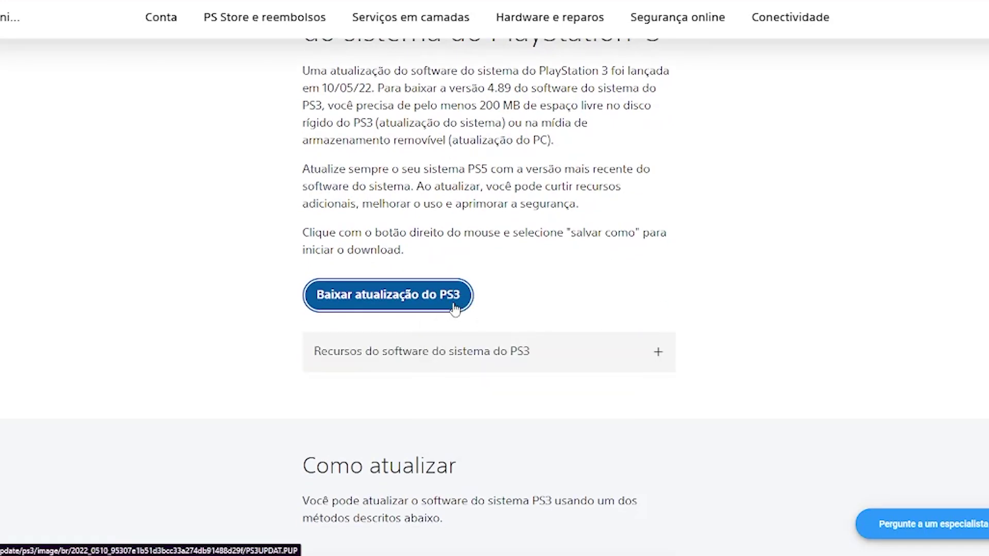
right_click(456, 302)
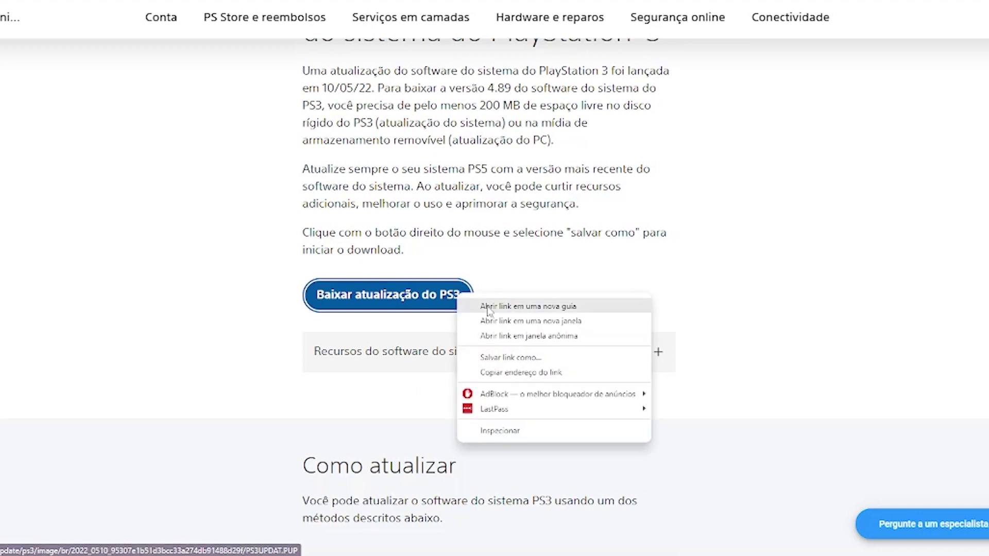
left_click(663, 199)
scroll(554, 282, "up", 3)
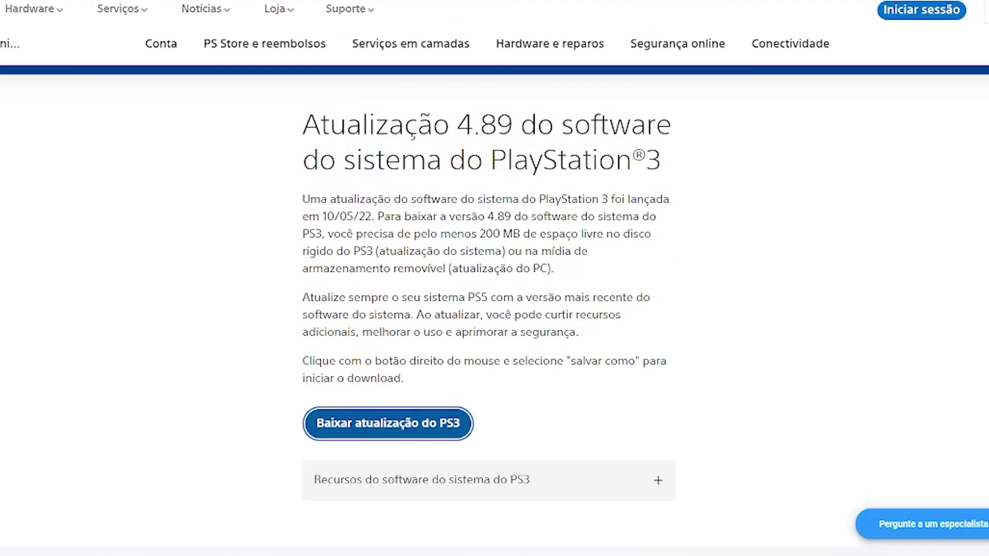
right_click(345, 2)
left_click(334, 63)
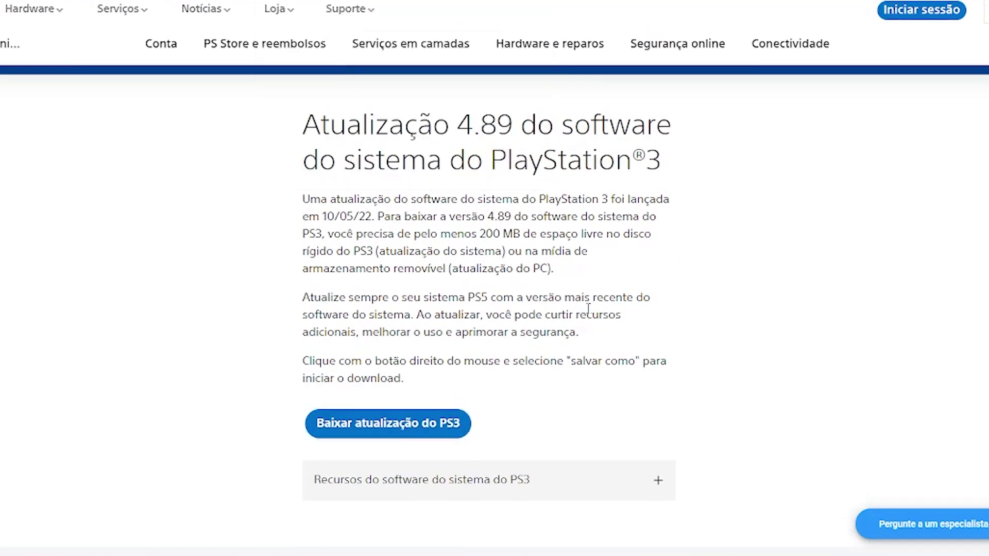
key("ctrl+n")
type("https://www.playstation.com/pt-br/support/hardware/ps3/system-software/")
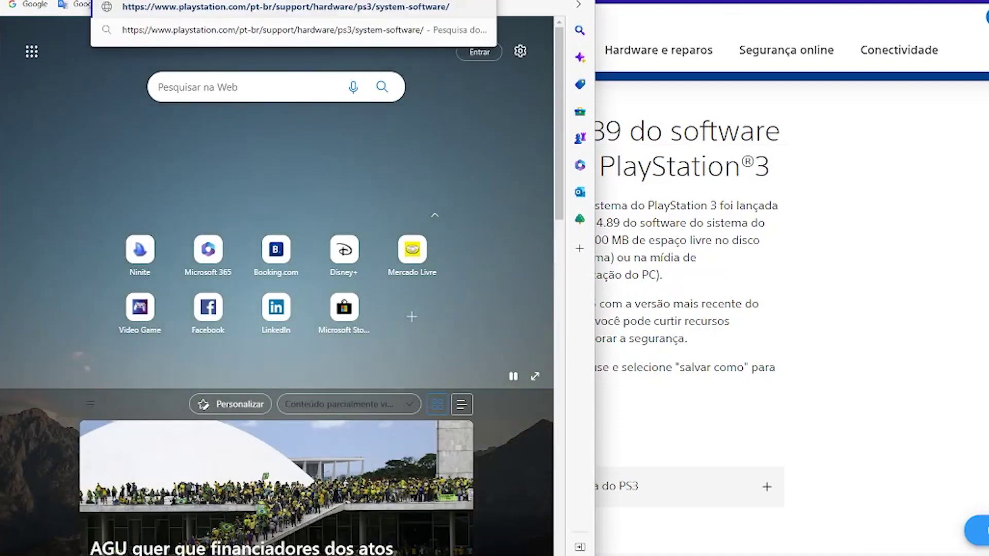
key("Return")
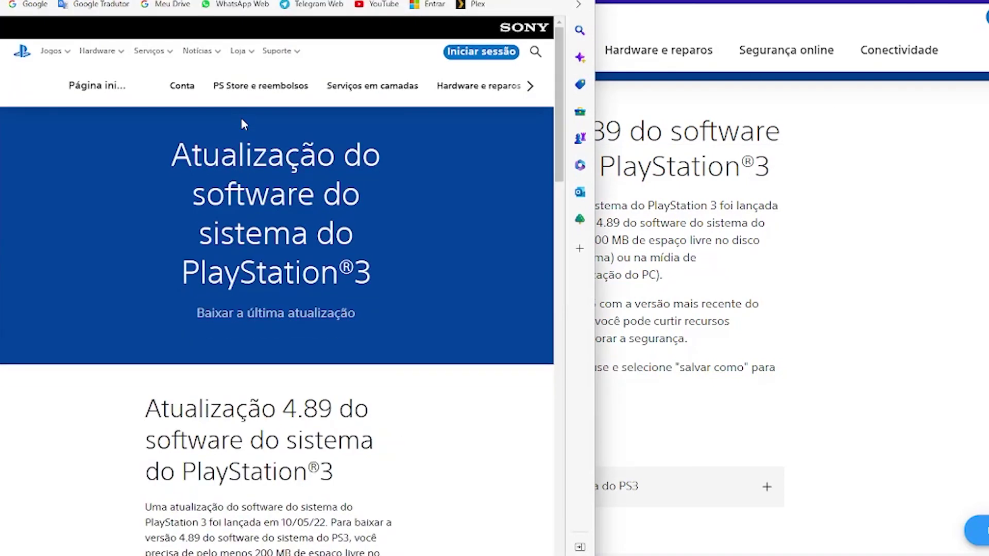
key("F11")
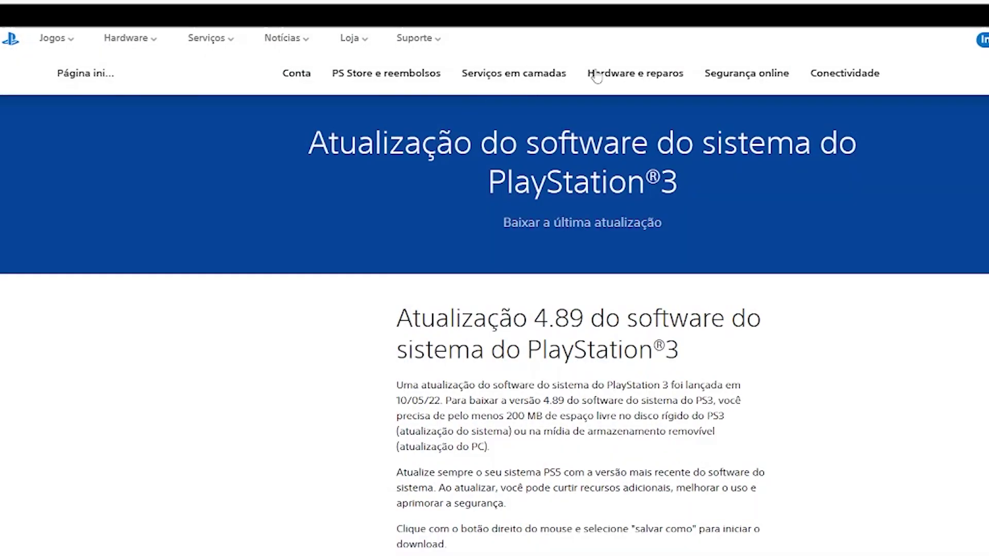
Step: Download the PS3 update from the page and keep the blocked file PS3UPDAT.PUP despite the security warning
scroll(415, 157, "down", 2)
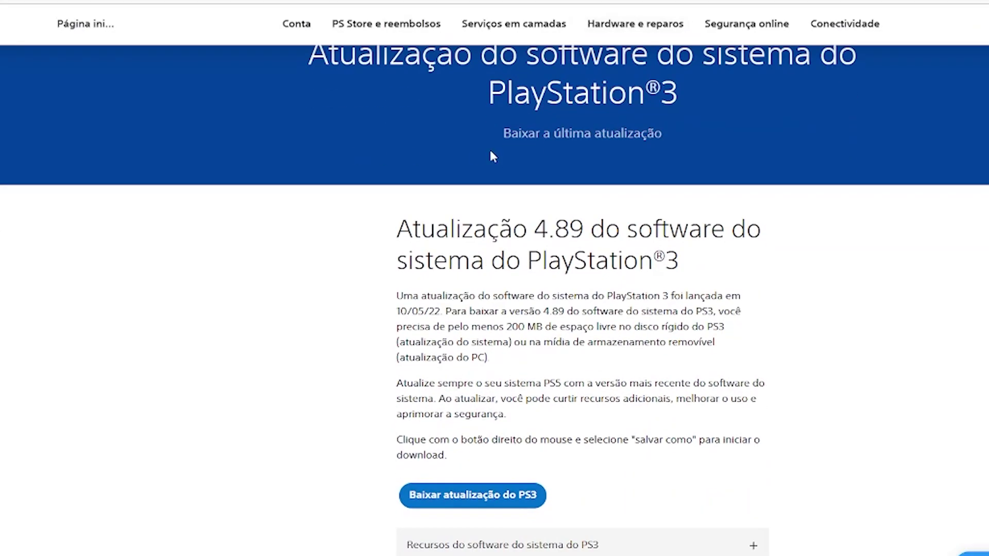
scroll(489, 147, "down", 5)
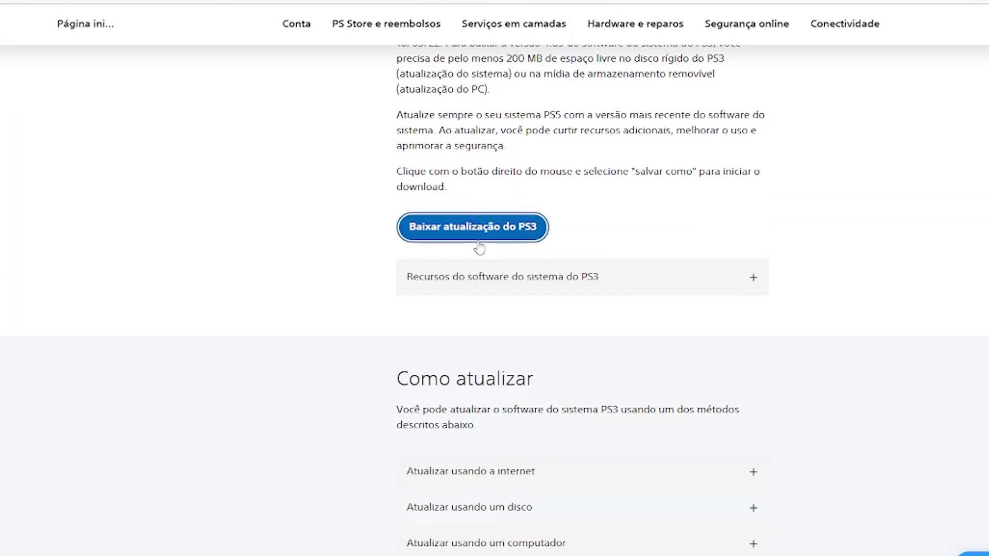
left_click(479, 242)
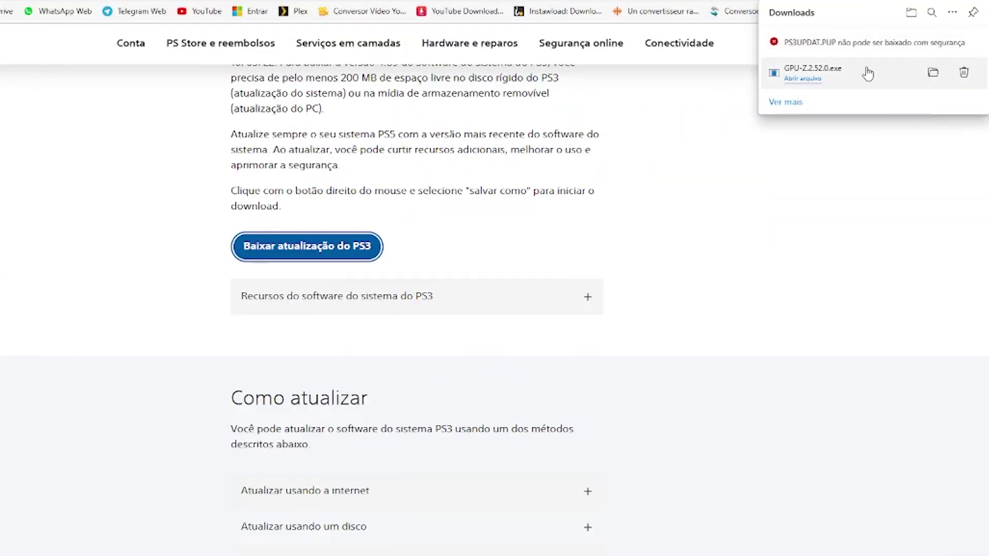
mouse_move(932, 40)
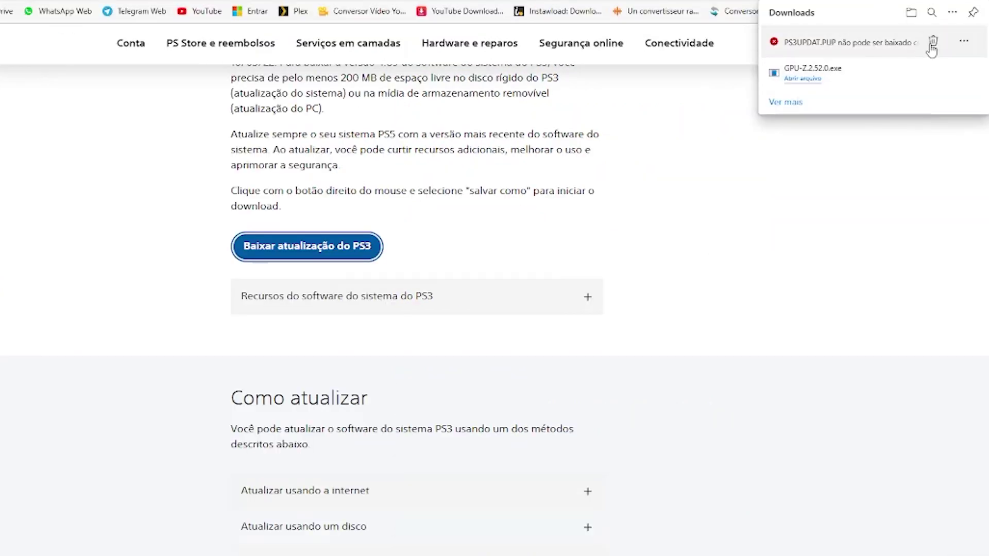
left_click(964, 41)
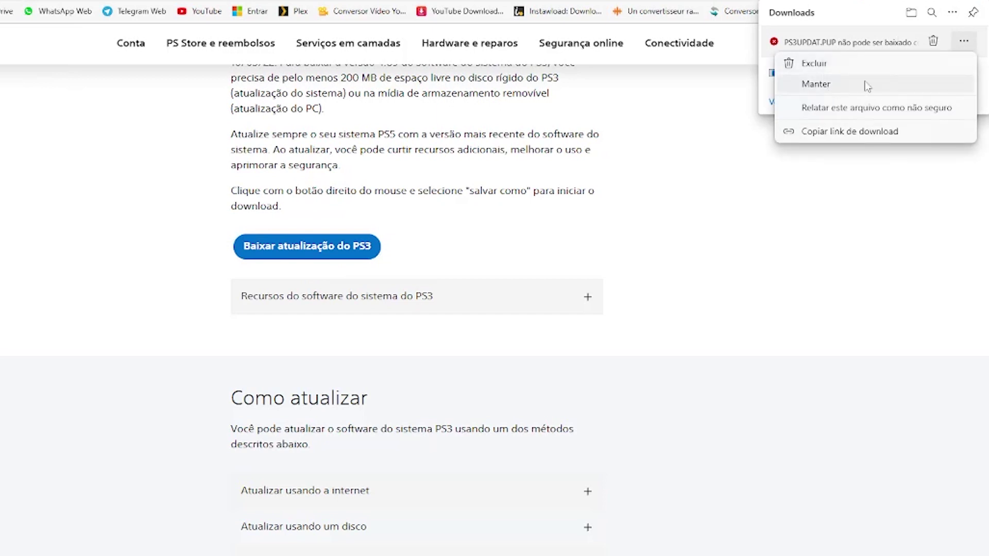
left_click(823, 85)
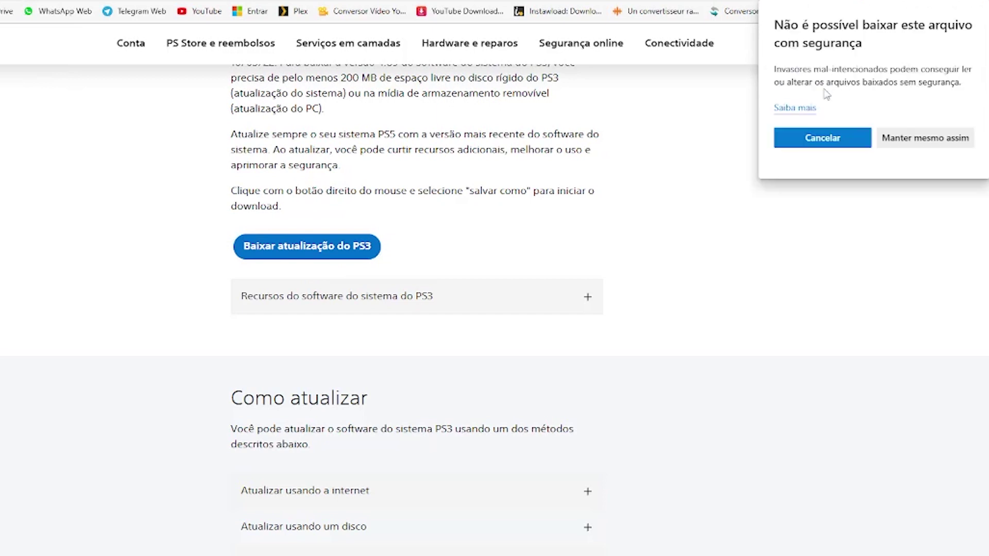
left_click(936, 146)
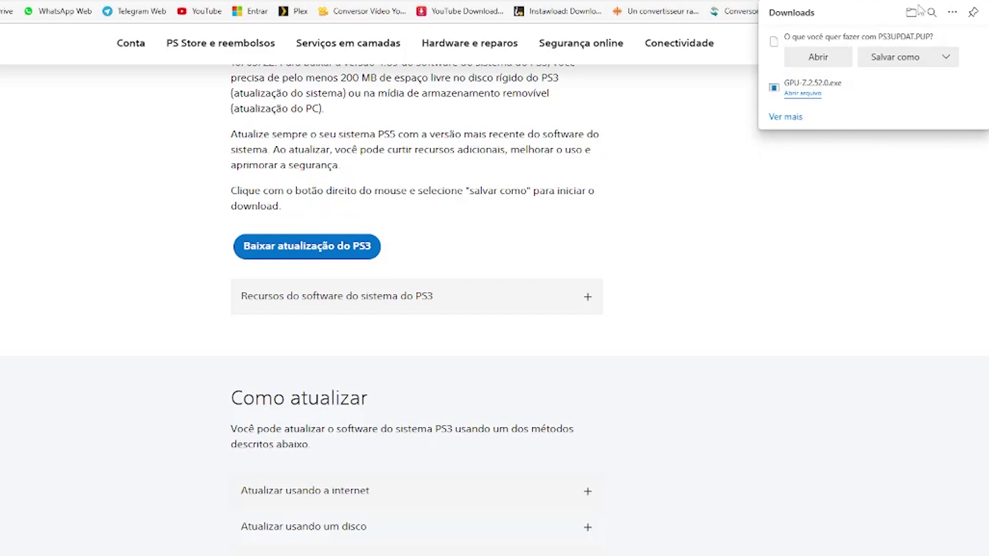
Step: Save PS3UPDAT.PUP in the PS3 folder inside Downloads and select the saved file there
left_click(919, 59)
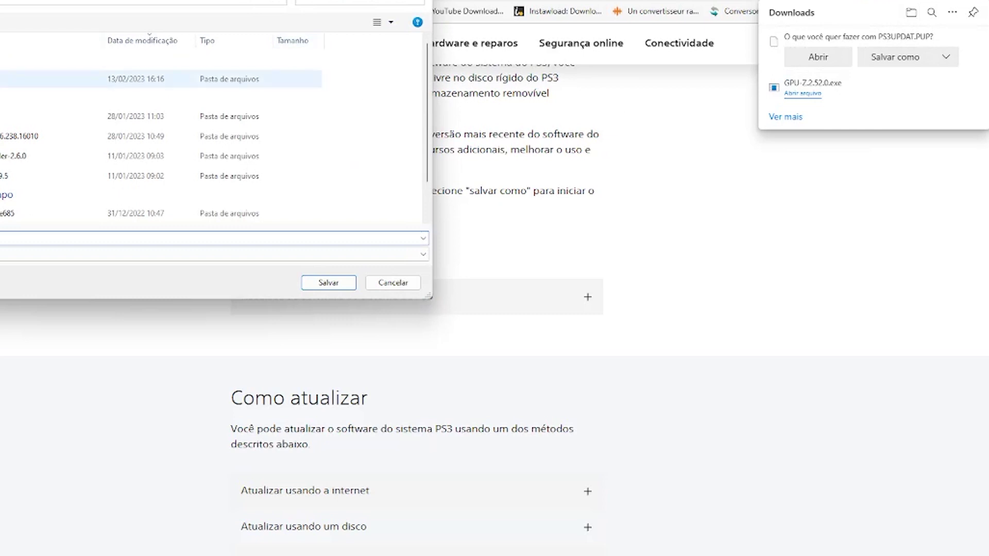
double_click(15, 82)
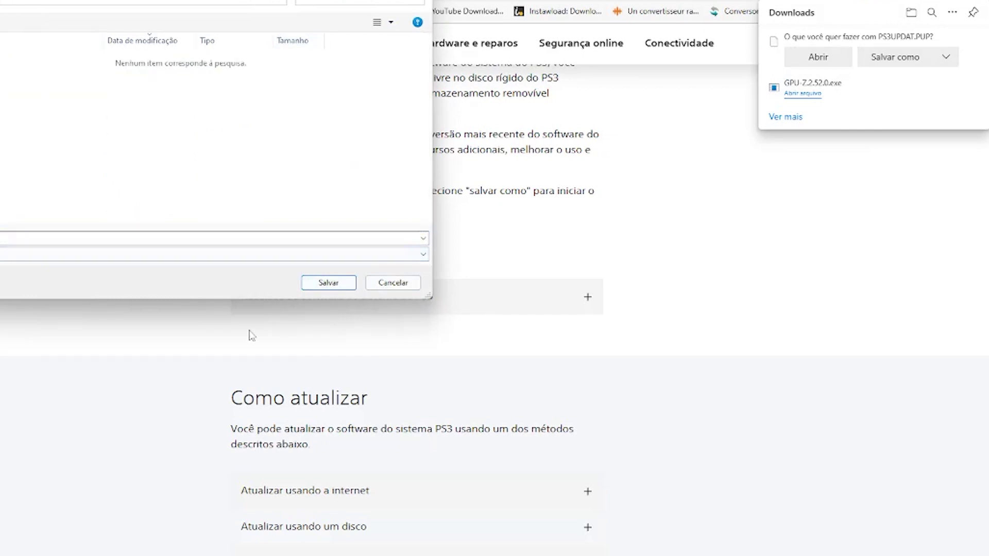
left_click(340, 284)
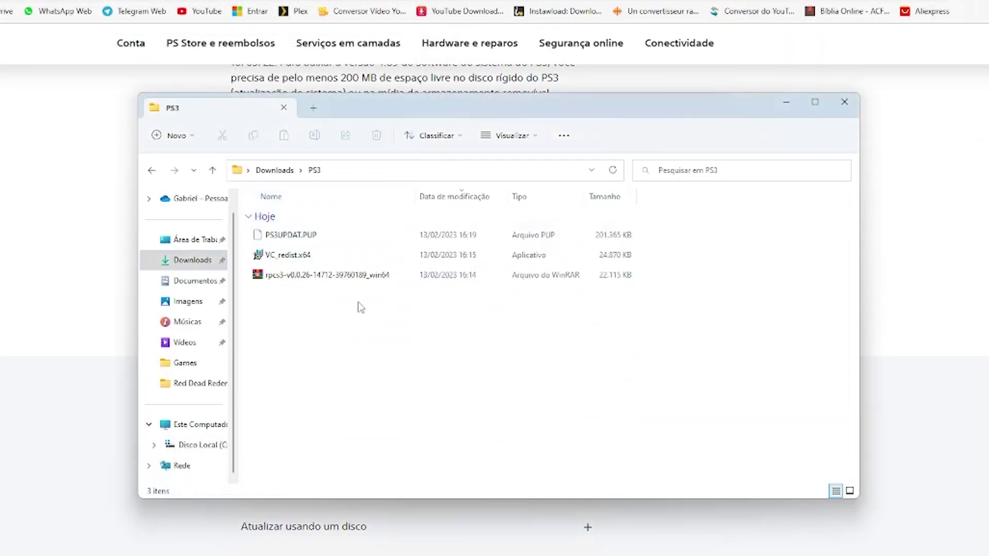
left_click(304, 237)
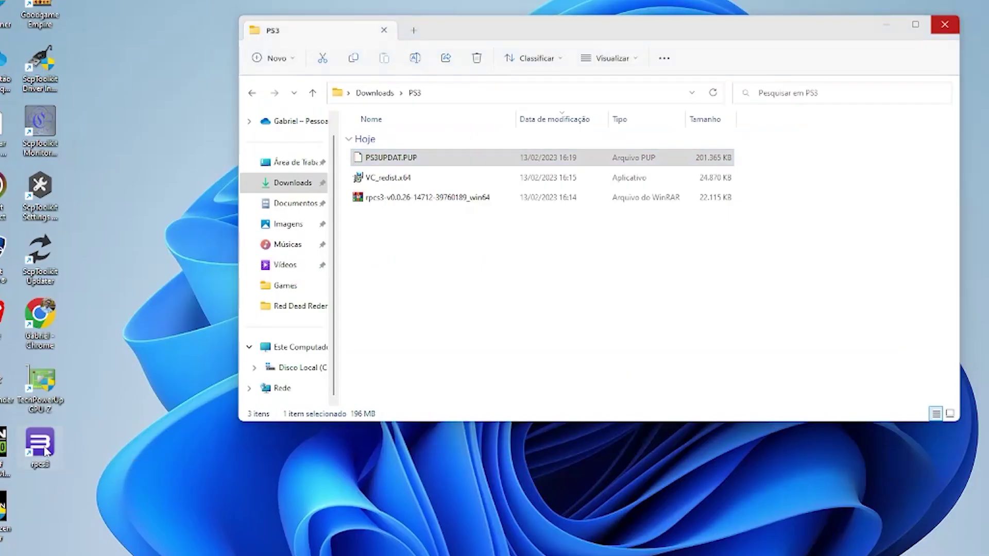
Step: Launch RPCS3 from its desktop shortcut, confirm the Quickstart guide as read, disable the welcome message for future starts, and continue
double_click(49, 442)
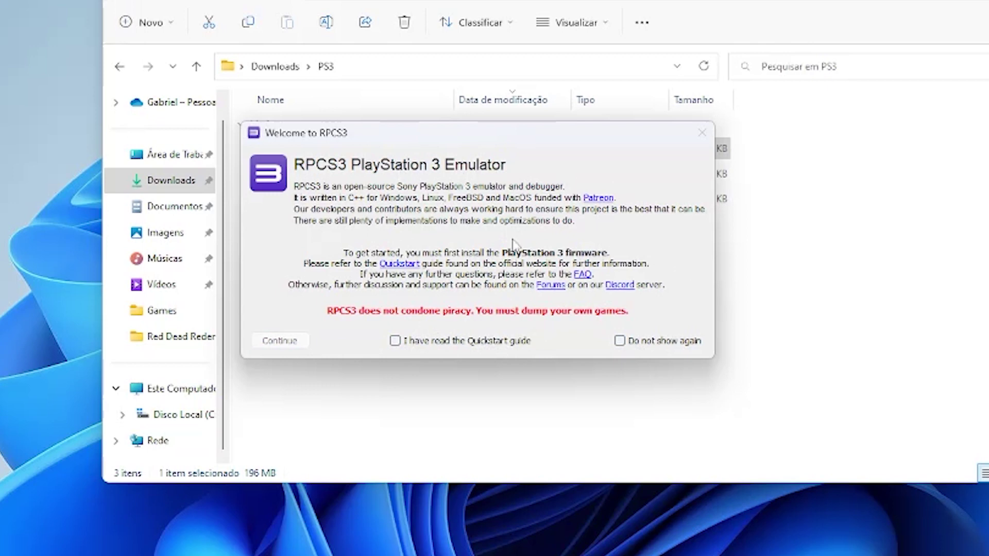
left_click(437, 341)
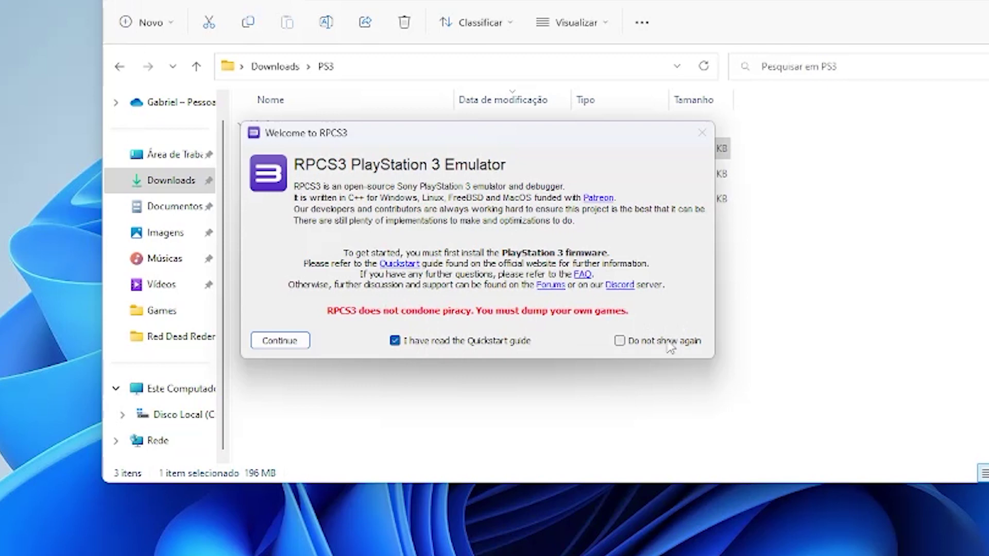
left_click(618, 341)
left_click(301, 341)
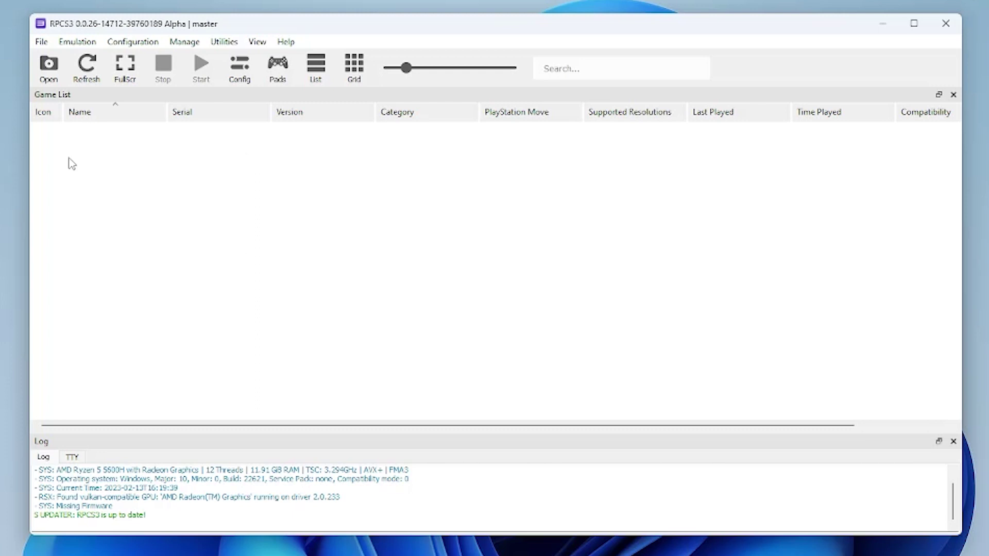
Step: Install the PS3 firmware from PS3UPDAT.PUP in the PS3 folder inside Downloads and dismiss the completion message
left_click(45, 43)
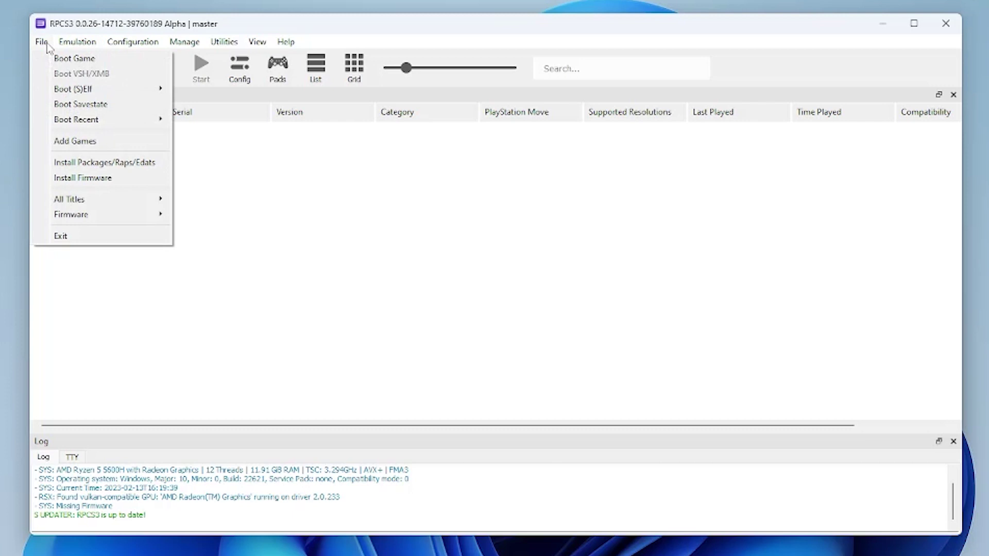
left_click(113, 191)
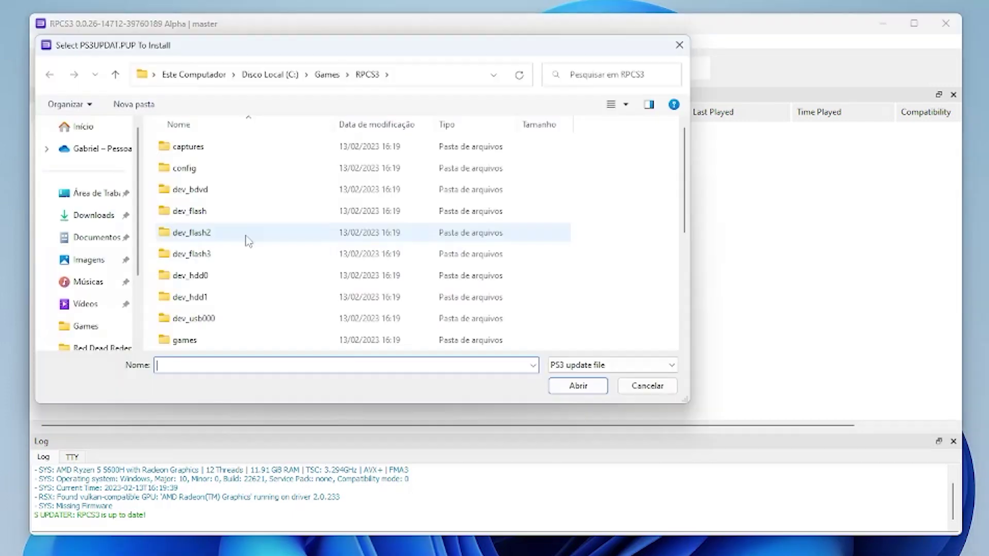
left_click(105, 219)
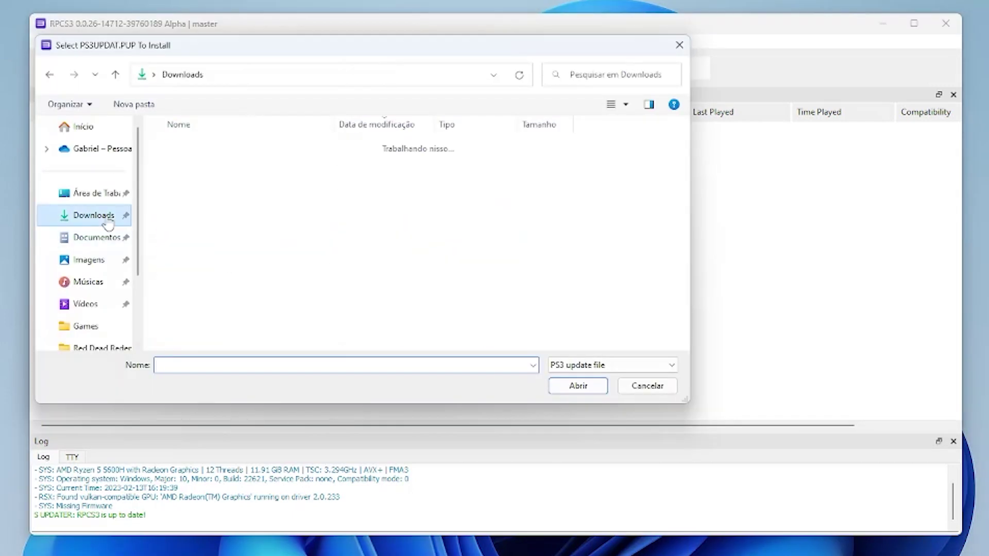
double_click(212, 170)
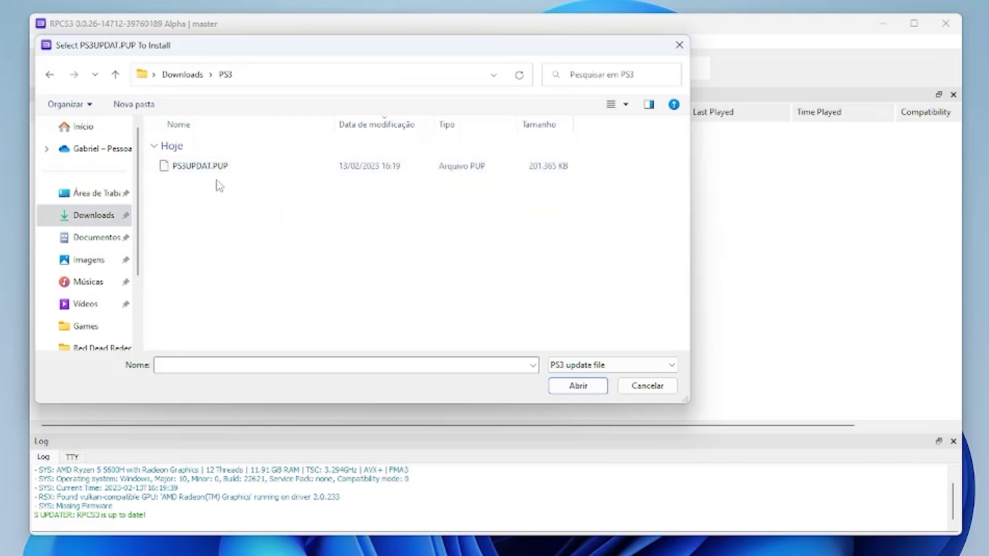
left_click(227, 169)
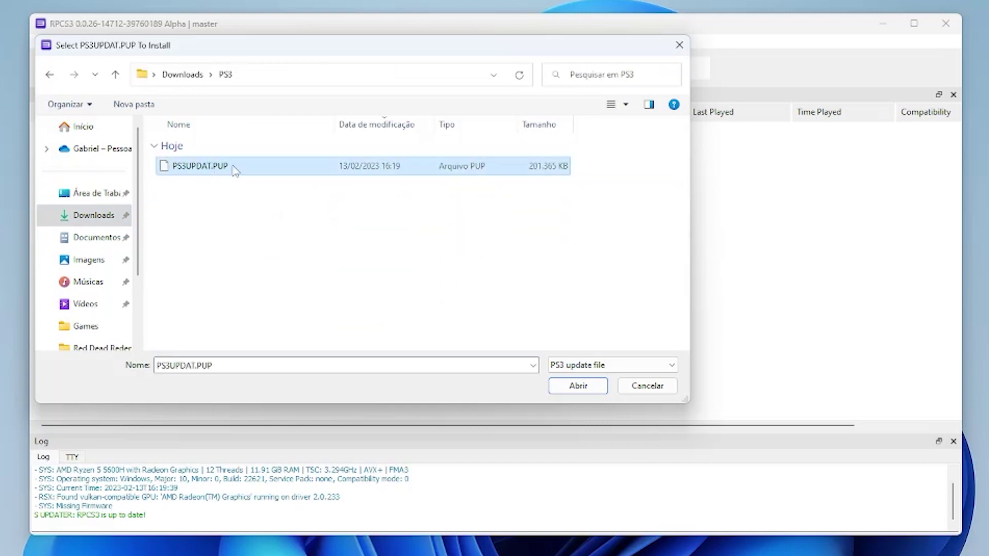
left_click(597, 392)
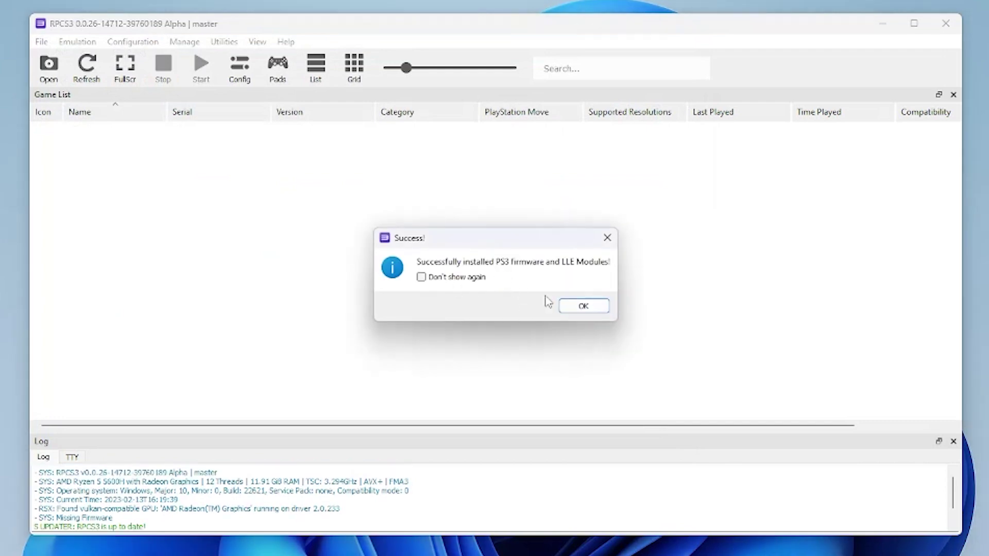
left_click(591, 311)
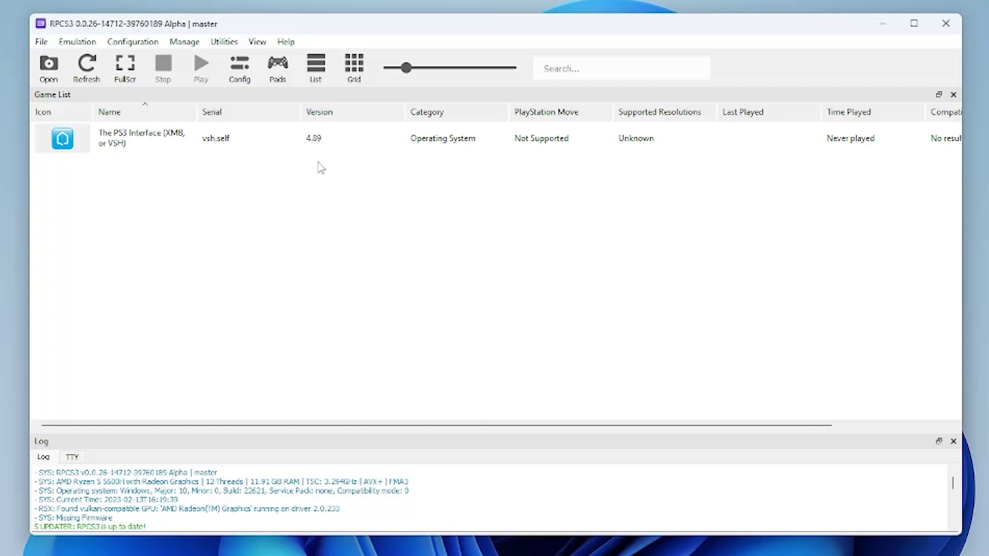
Step: Boot The PS3 Interface (XMB, or VSH) from the game list and allow rpcs3 access on public networks in the Windows firewall alert
left_click(179, 146)
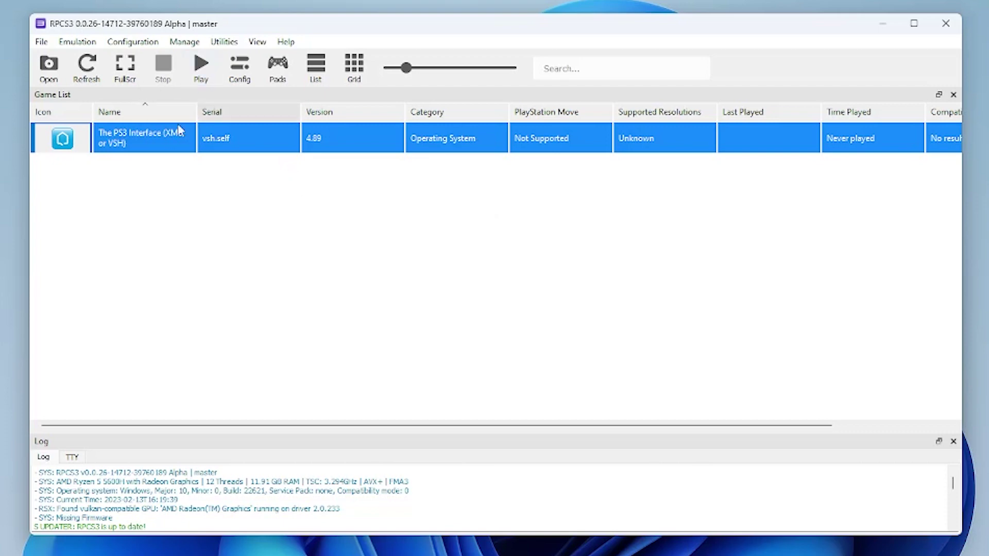
left_click(194, 77)
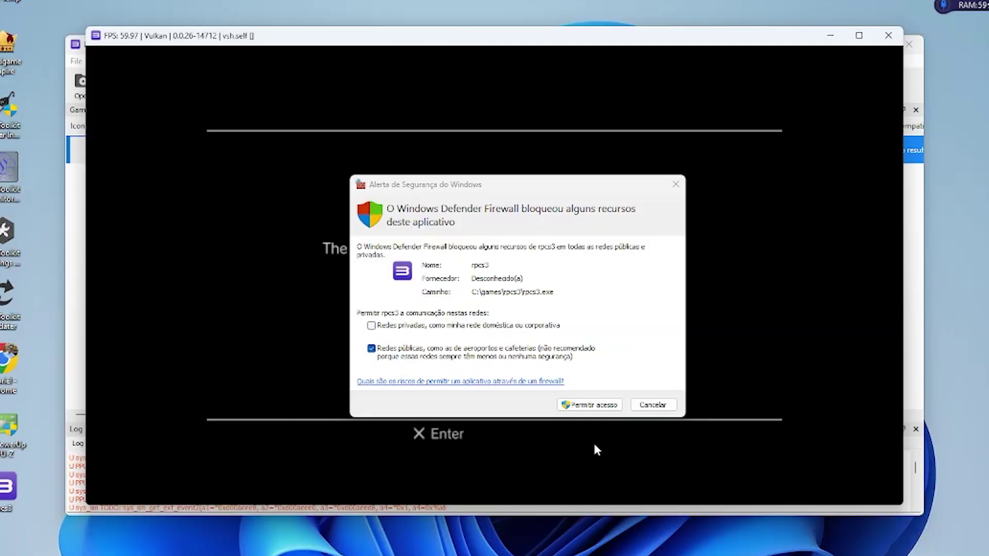
left_click(552, 201)
left_click_drag(517, 196, 663, 206)
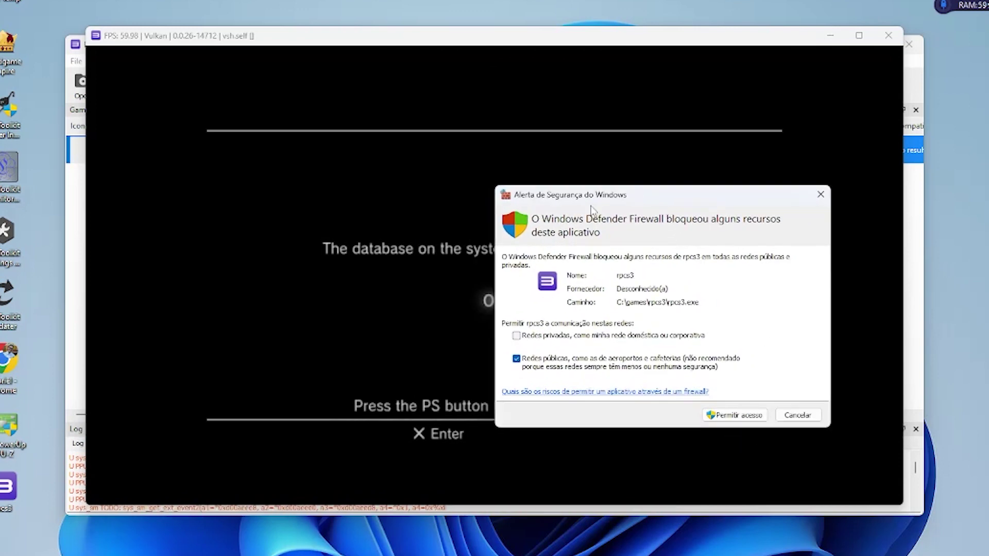
left_click_drag(581, 195, 504, 193)
left_click(661, 413)
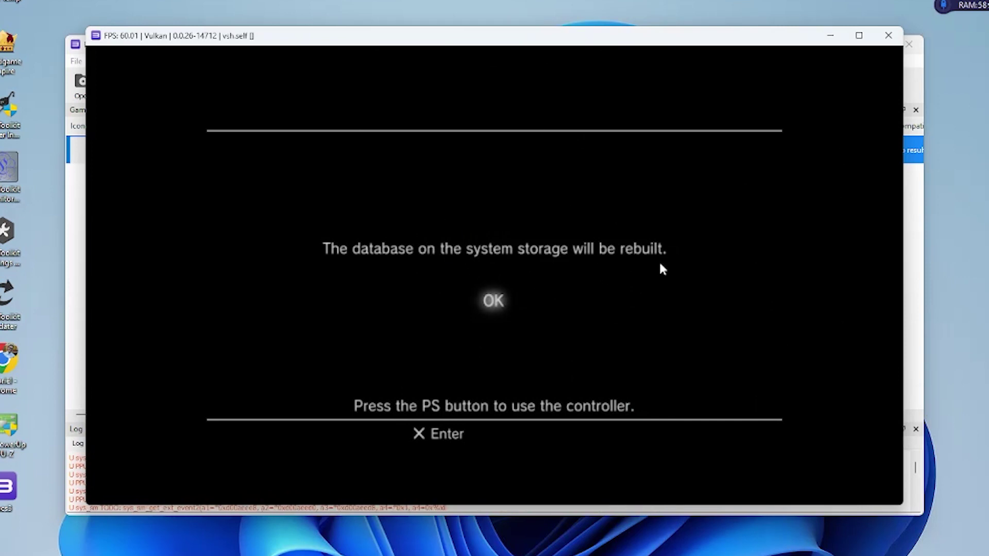
Step: Close the running PS3 Interface window and return to the game list
left_click(888, 35)
left_click(509, 320)
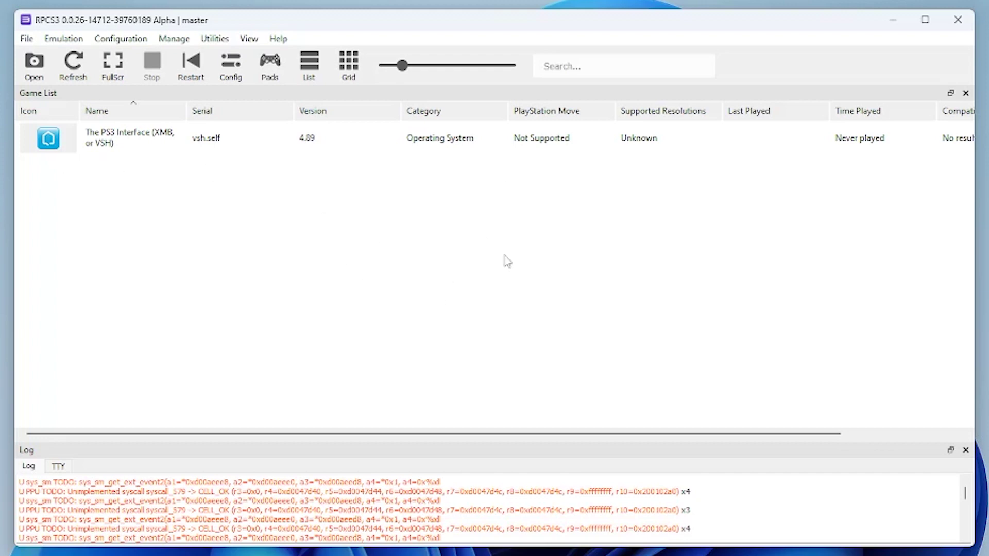
Step: Update the game patches in the Patch Manager and request the latest patches once more
left_click(181, 40)
left_click(238, 176)
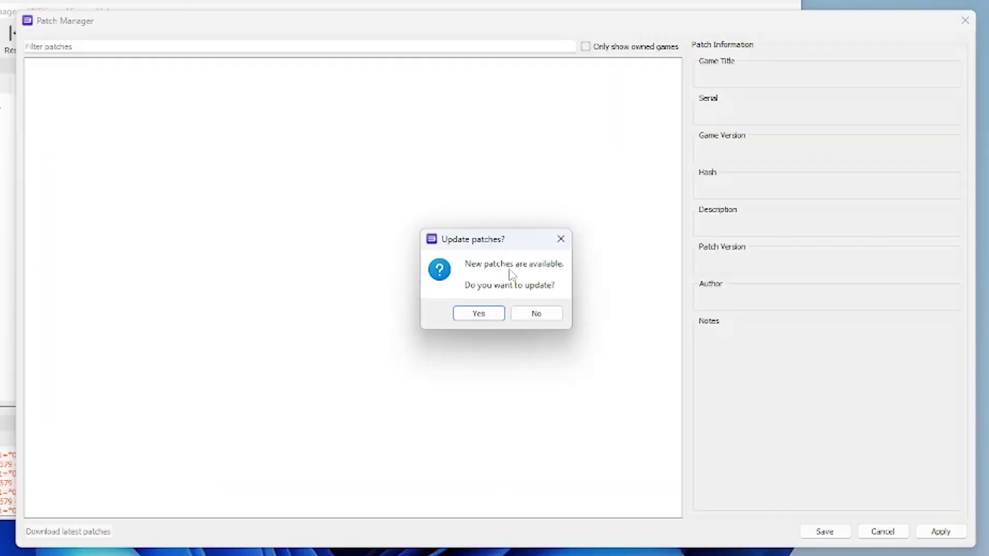
left_click(486, 318)
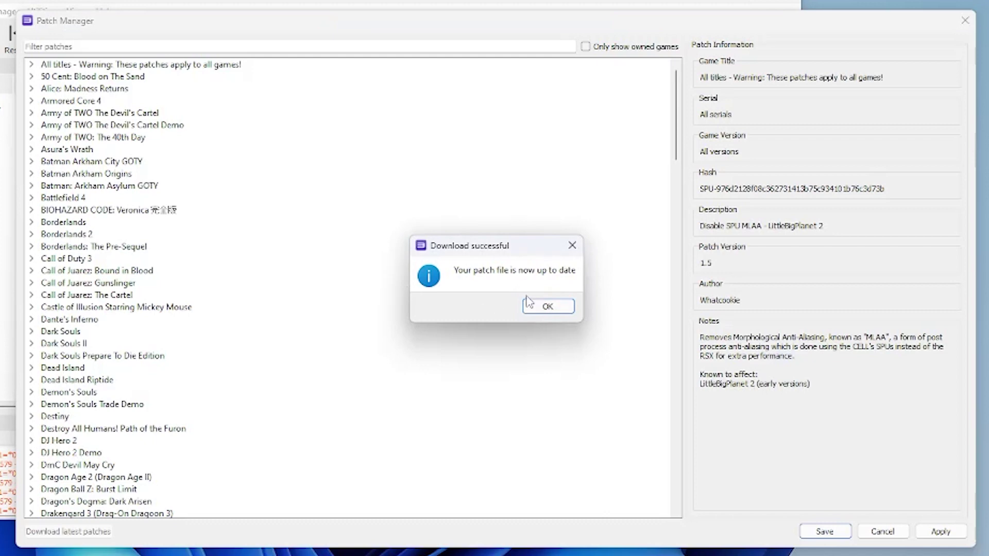
left_click(549, 309)
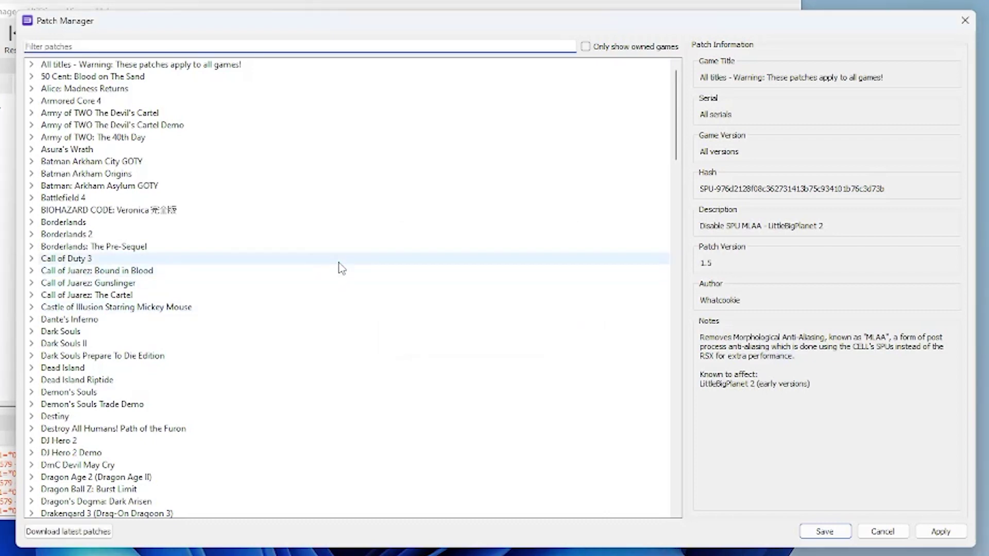
left_click(67, 532)
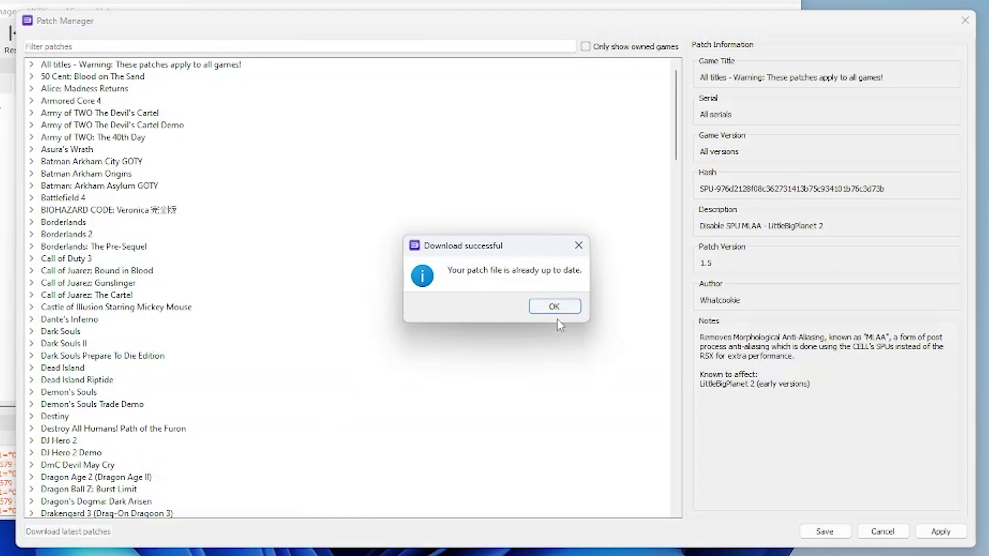
left_click(554, 307)
Step: Examine the available game patches, including those for Call of Duty 3 and Borderlands 2, and save the Patch Manager without enabling any
scroll(246, 261, "down", 10)
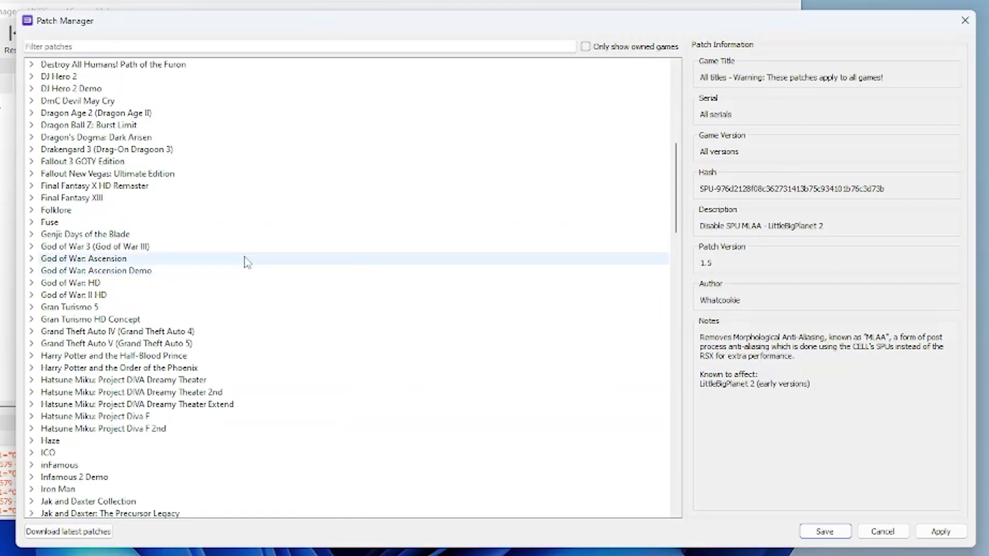
scroll(245, 261, "up", 10)
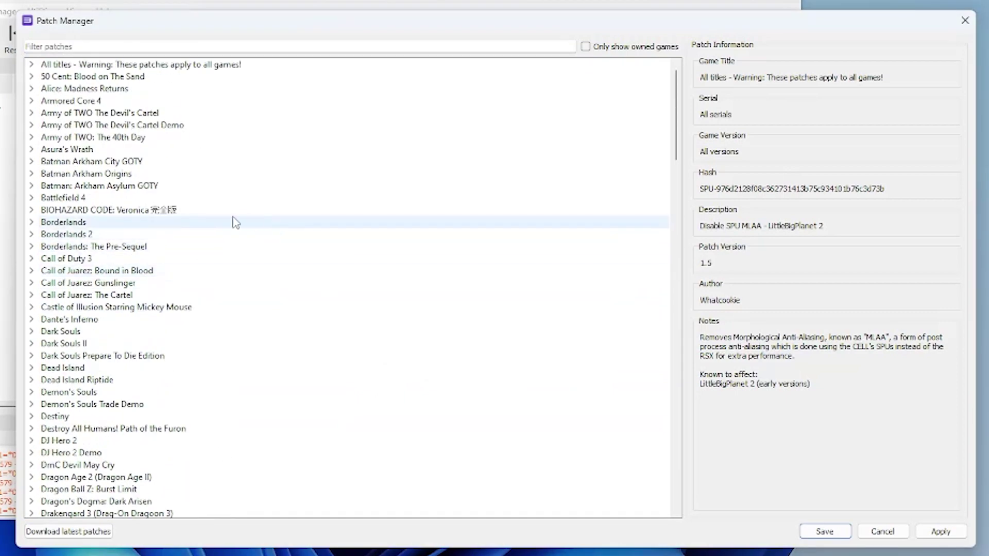
left_click(31, 259)
left_click(47, 268)
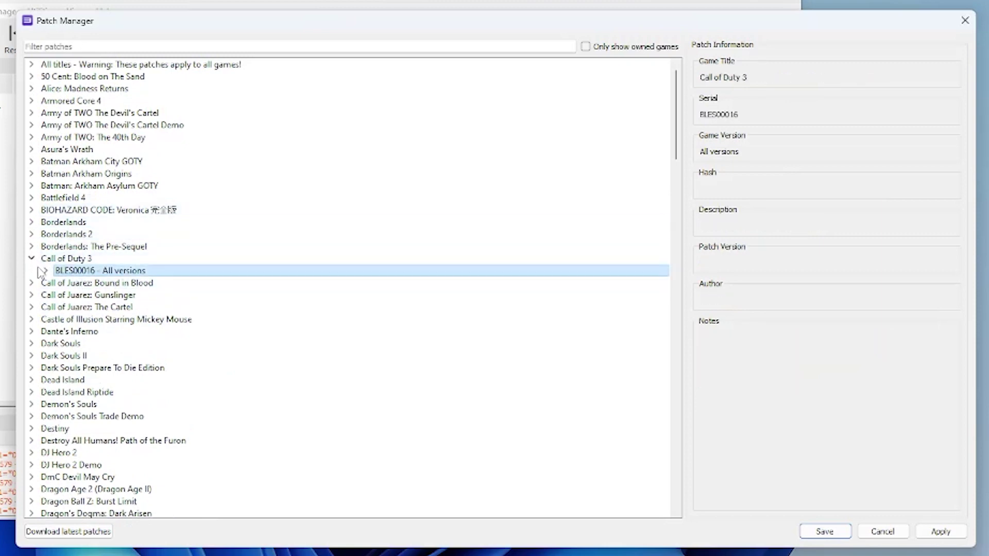
left_click(41, 271)
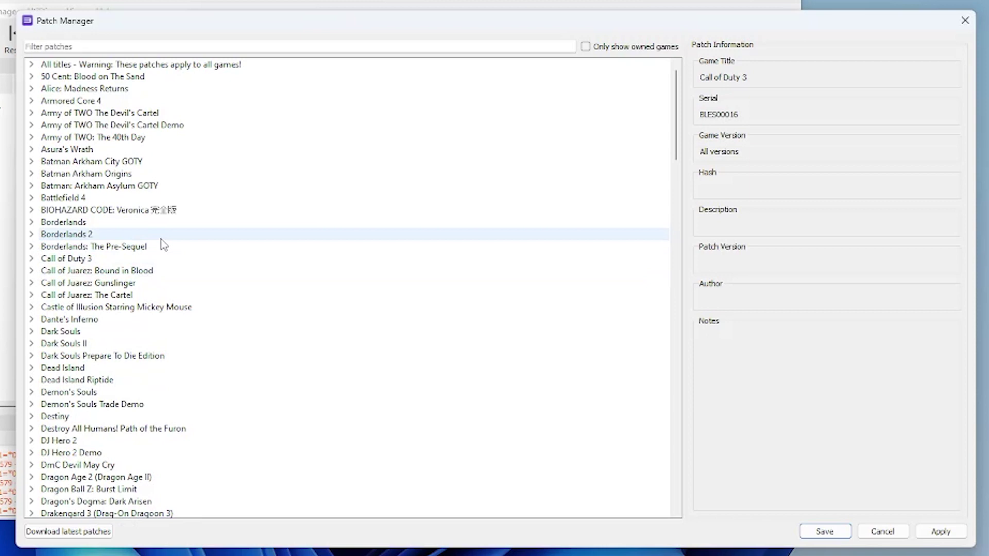
left_click(32, 259)
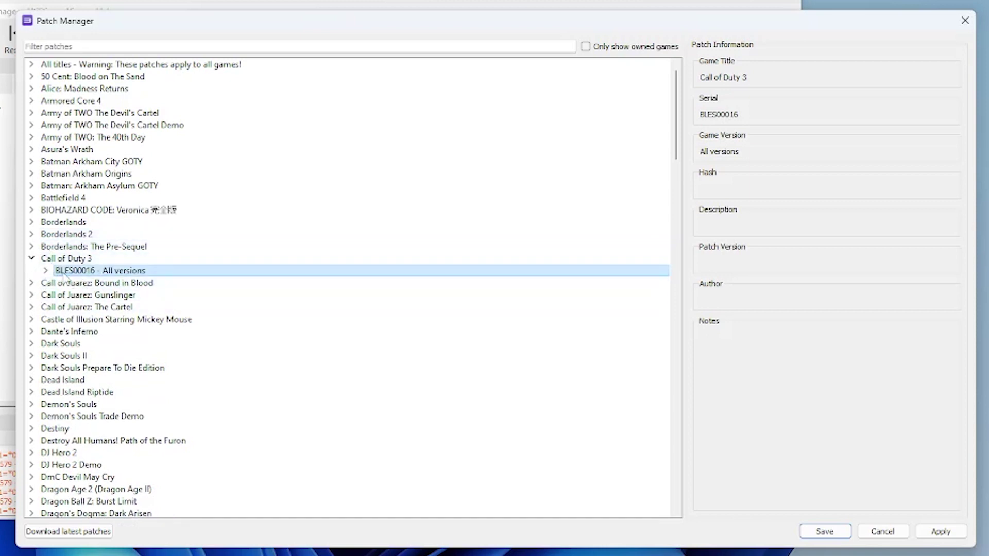
left_click(45, 270)
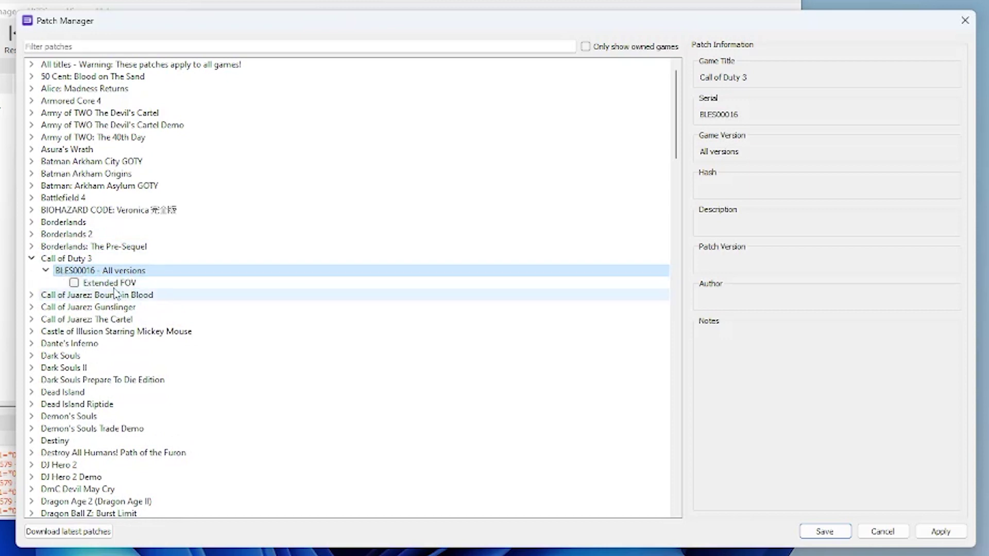
left_click(45, 271)
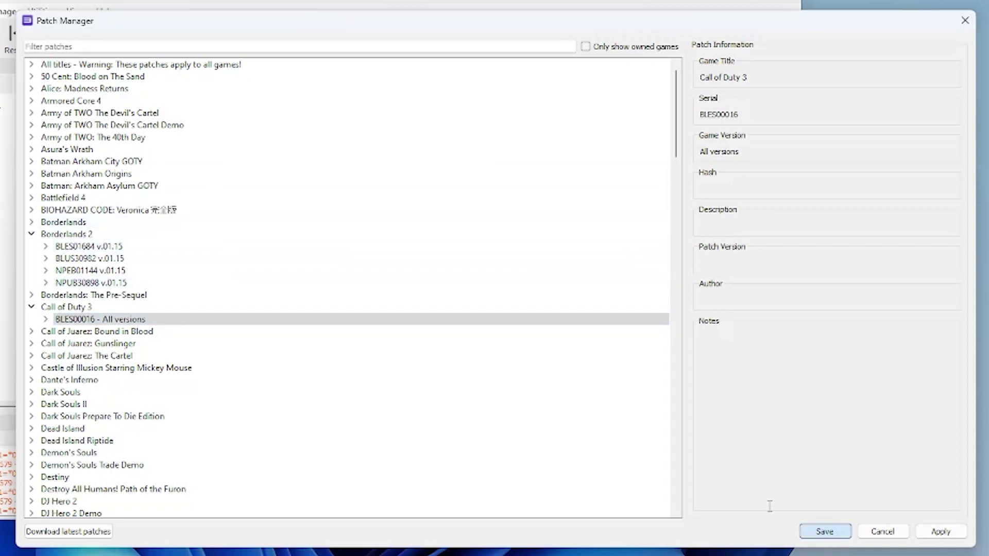
left_click(829, 534)
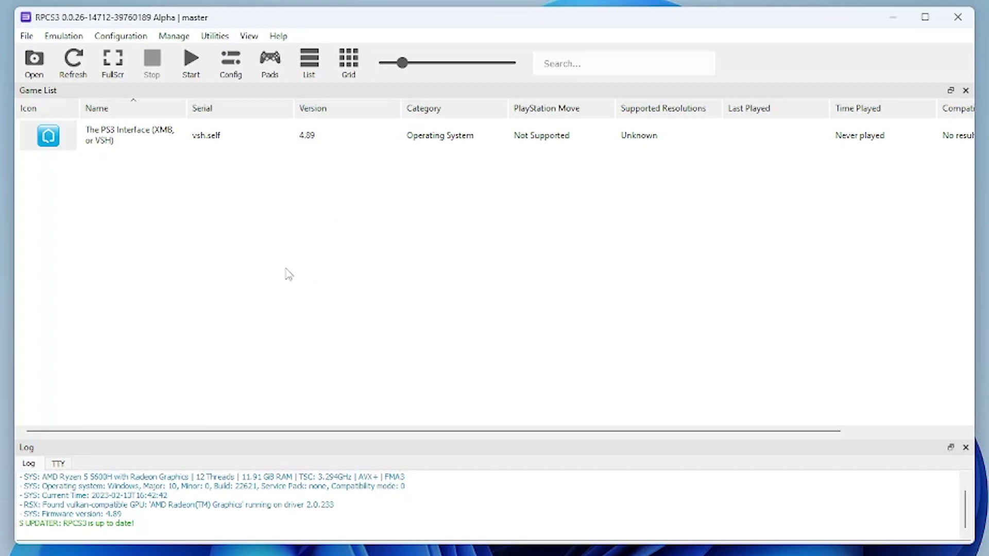
Step: Set Player 1's gamepad handler to XInput with the XInput Pad #1 device and save the gamepad settings
left_click(273, 72)
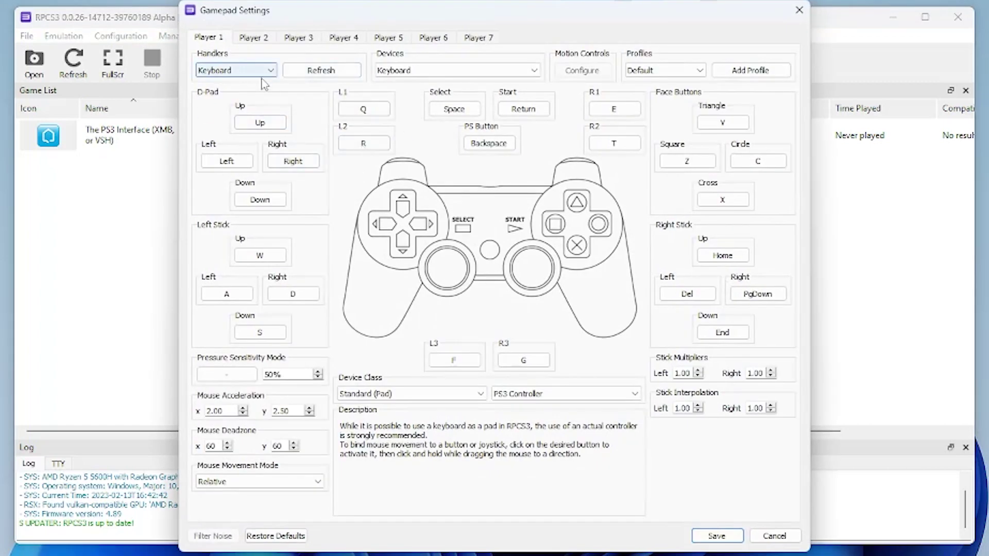
left_click(236, 76)
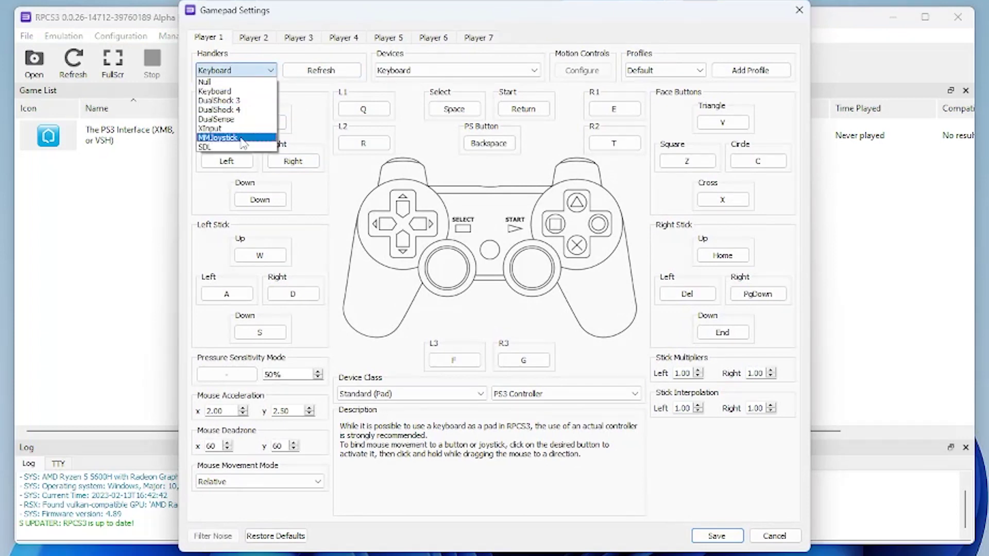
left_click(208, 129)
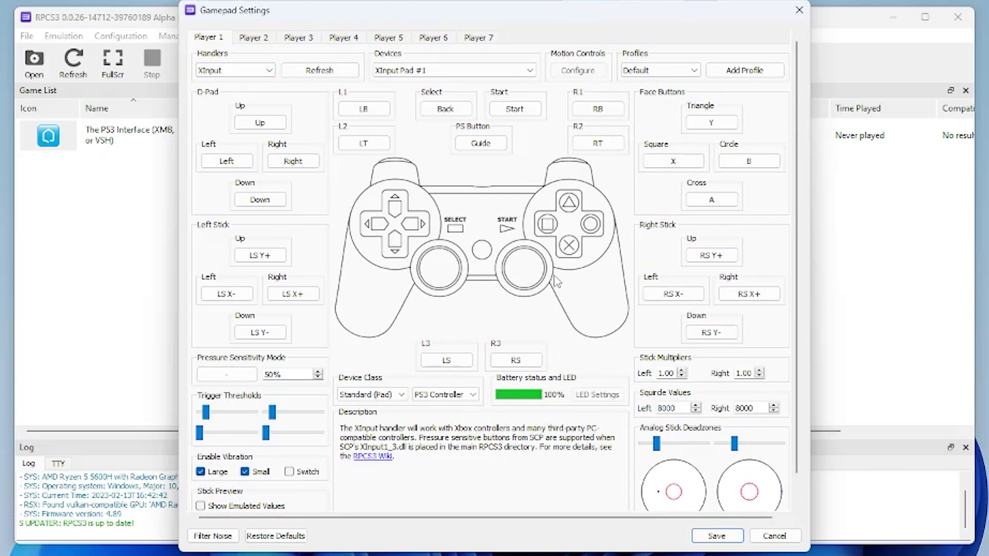
left_click(453, 71)
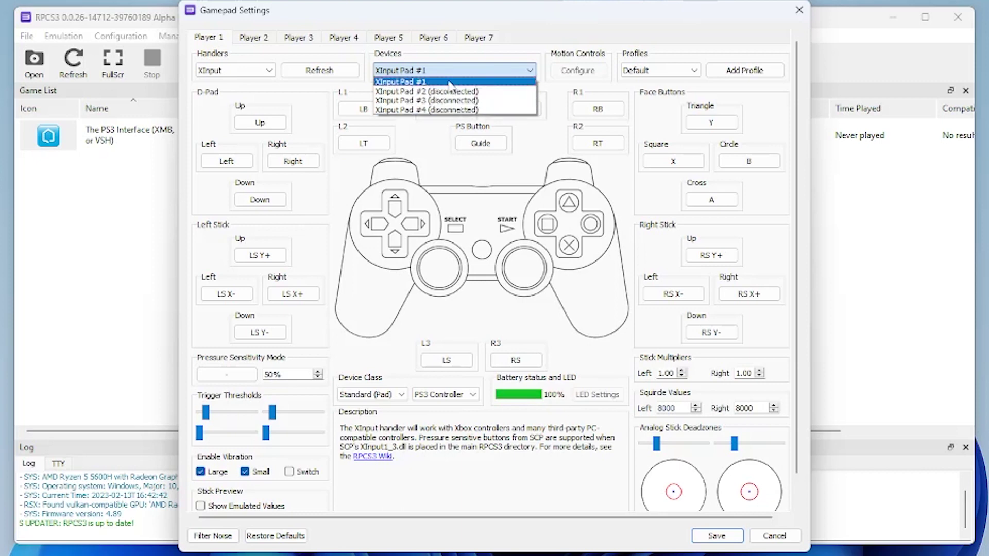
left_click(439, 63)
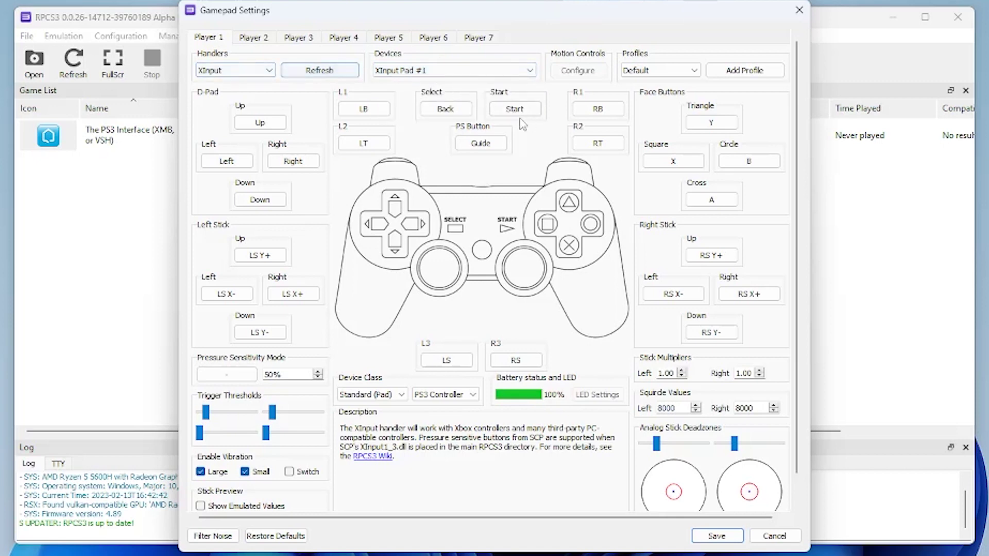
left_click(713, 535)
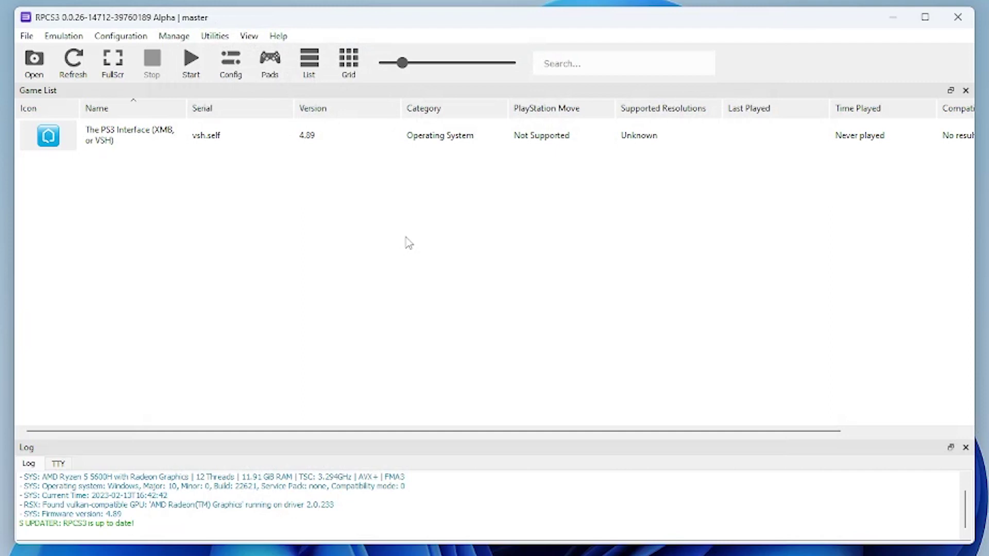
left_click(126, 36)
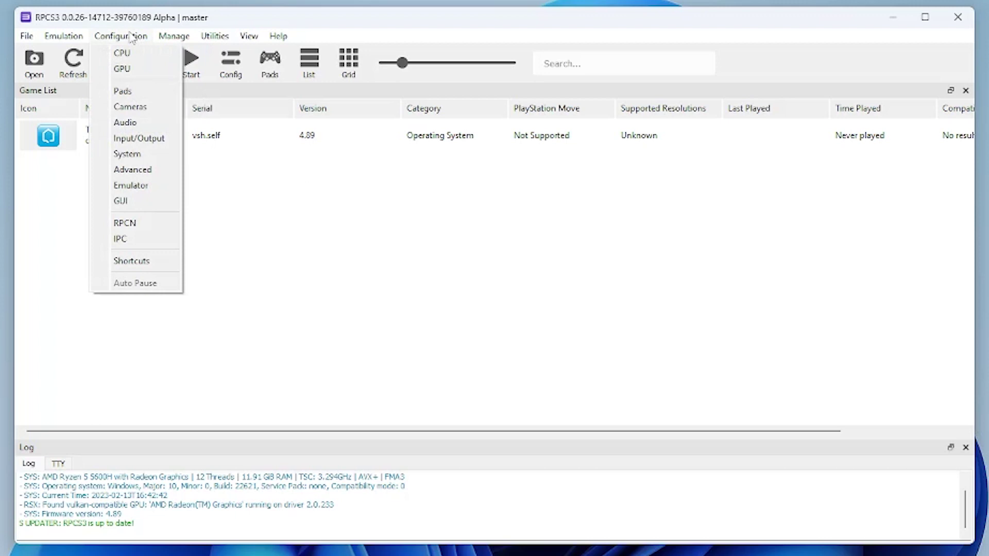
mouse_move(174, 35)
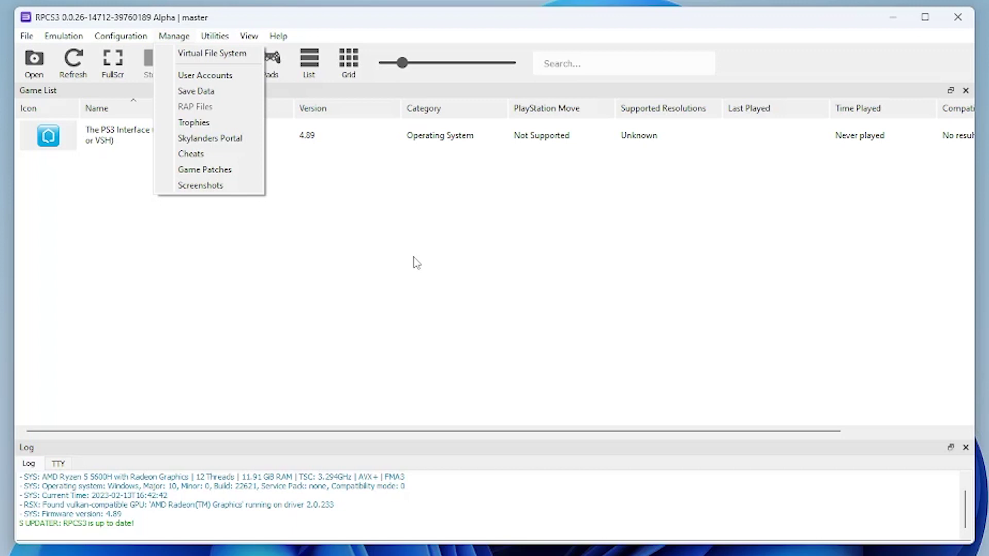
left_click(415, 262)
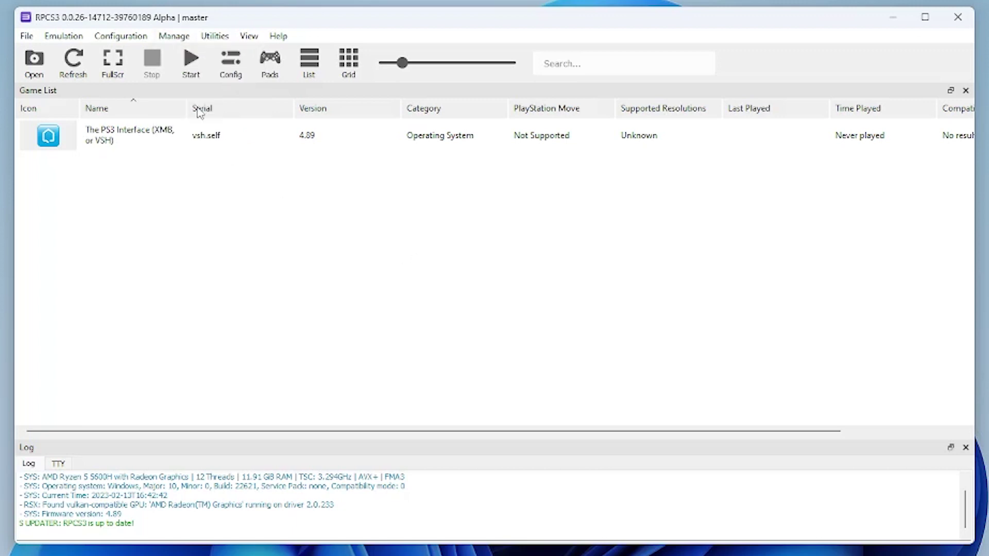
Step: Open the emulator's CPU settings, move on to the GPU settings and select Vulkan as the renderer
left_click(137, 35)
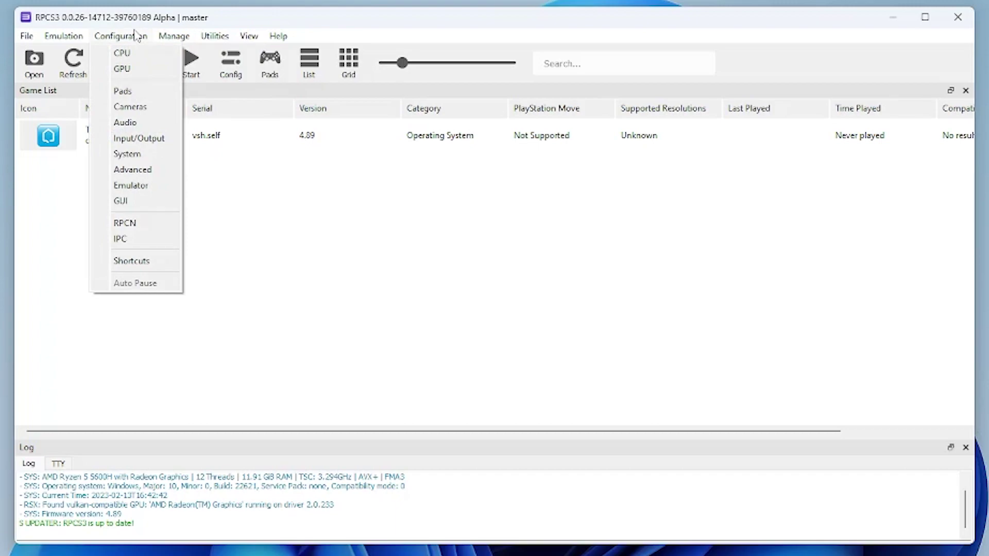
left_click(122, 53)
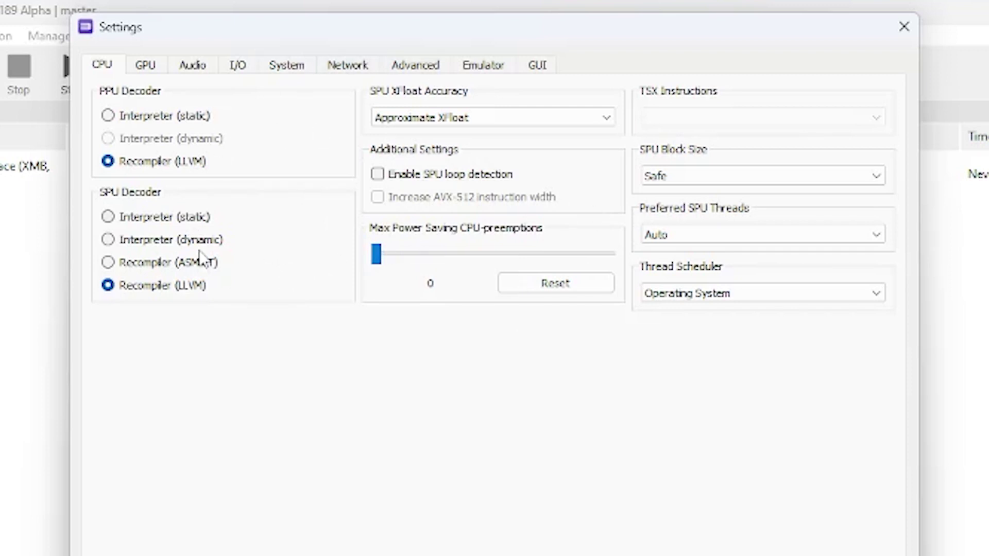
left_click(145, 65)
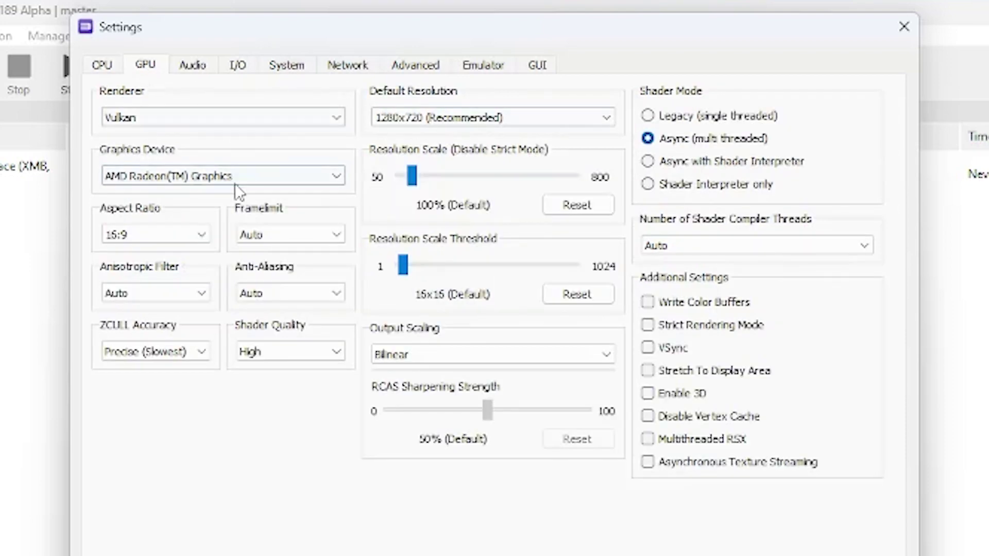
left_click(166, 118)
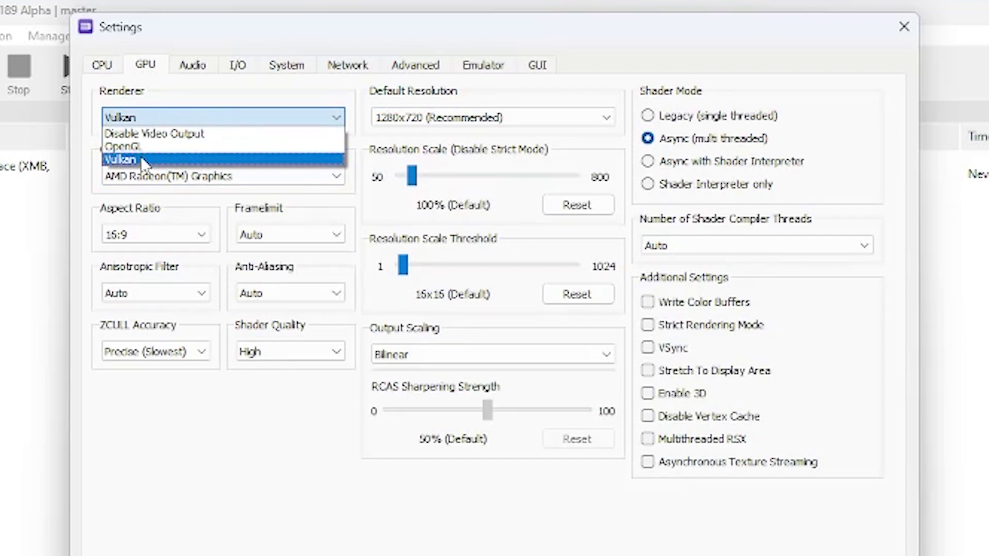
left_click(140, 156)
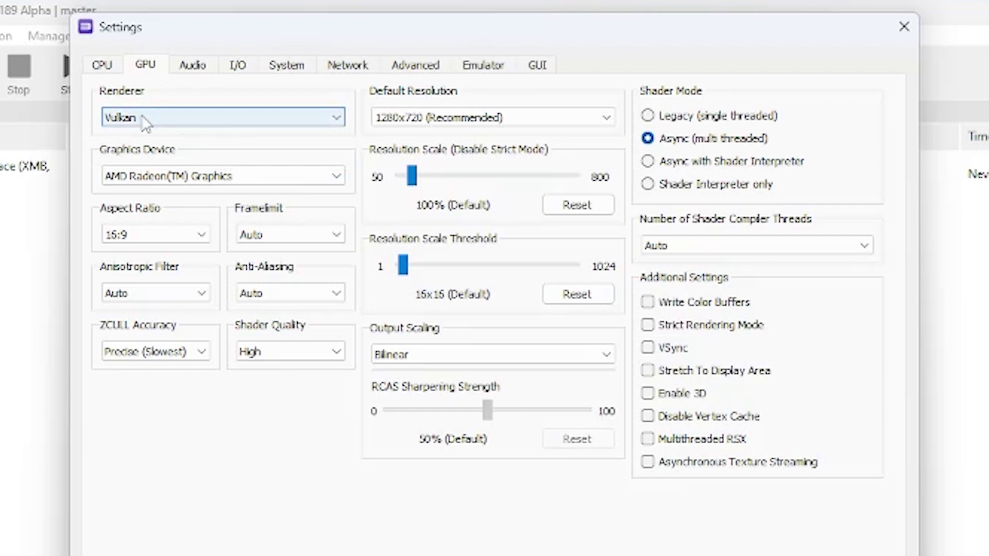
Step: Try OpenGL as the renderer and switch it back to Vulkan
left_click(108, 118)
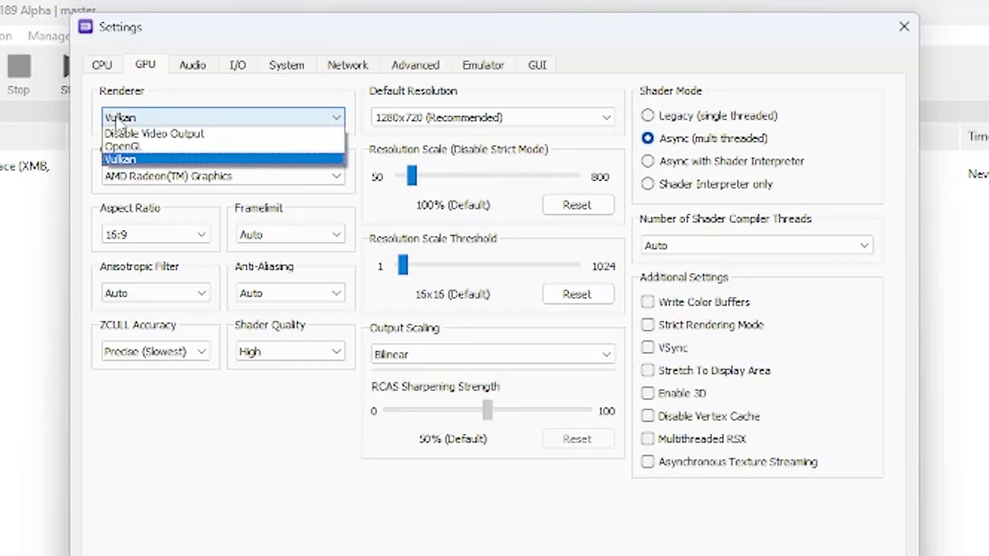
left_click(160, 148)
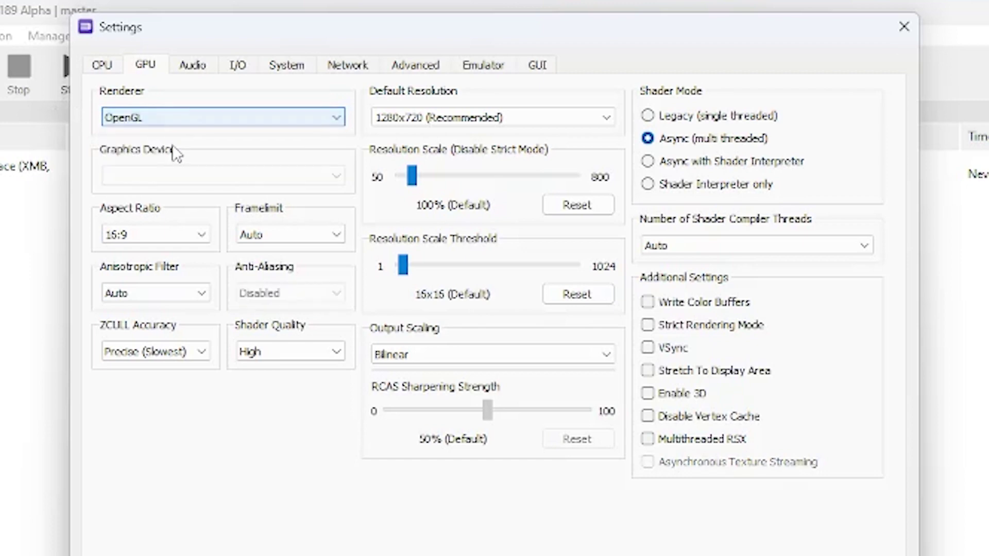
left_click(194, 125)
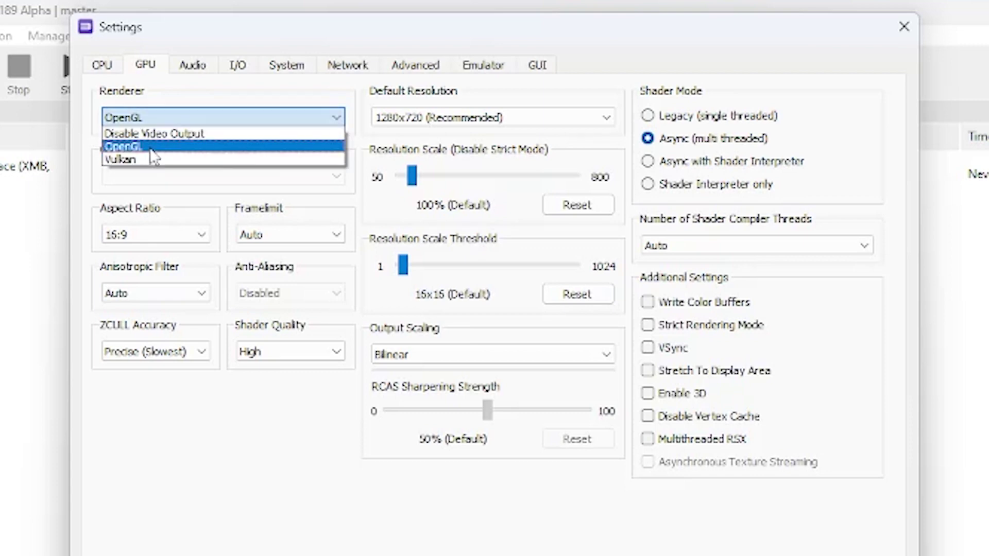
left_click(173, 159)
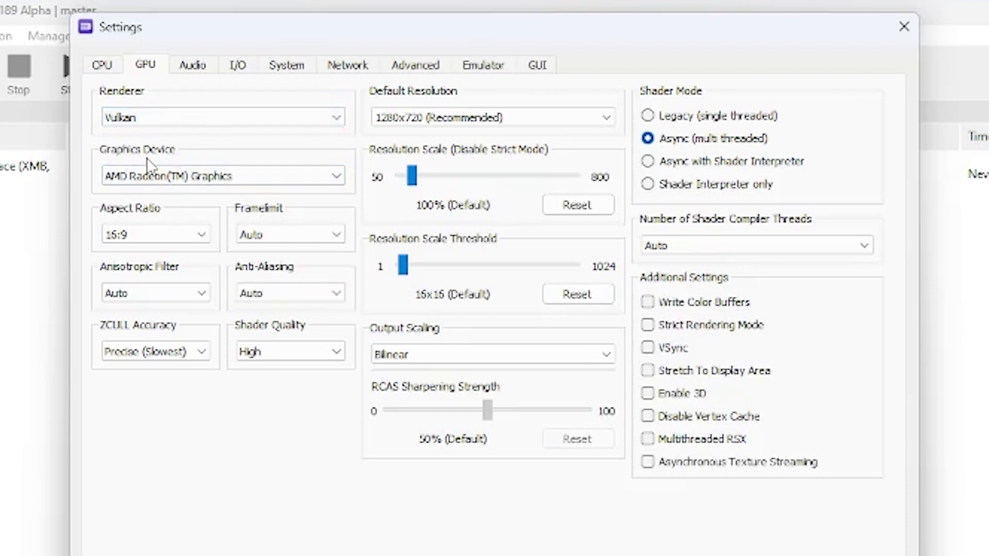
Step: Review the graphics device and aspect ratio options, keeping AMD Radeon(TM) Graphics and 16:9
left_click(175, 175)
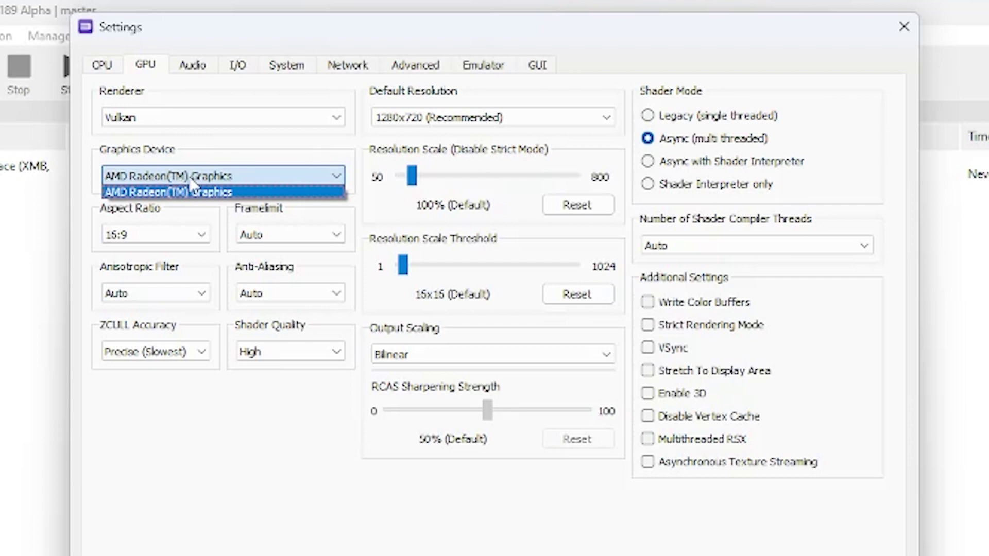
left_click(191, 181)
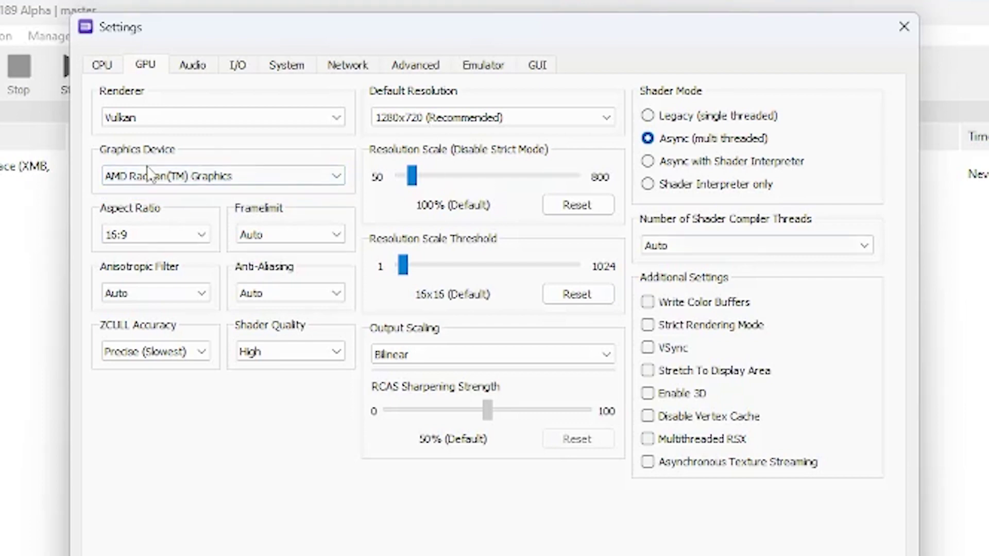
left_click(196, 177)
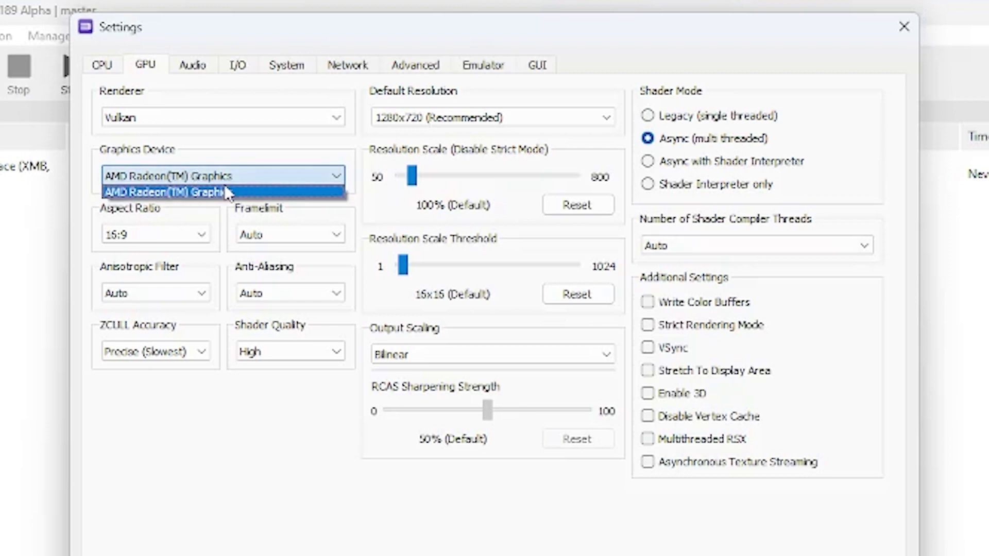
left_click(248, 149)
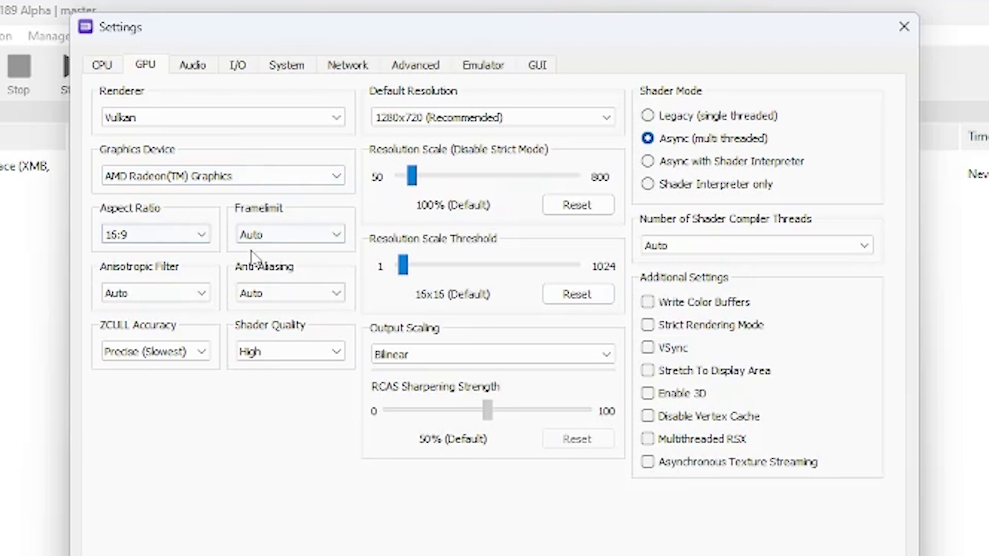
left_click(183, 236)
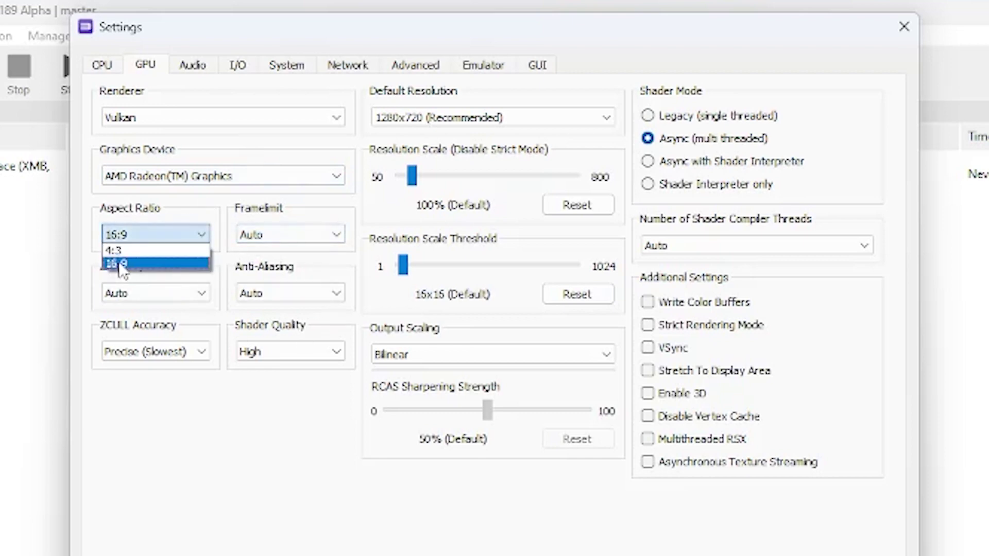
left_click(277, 202)
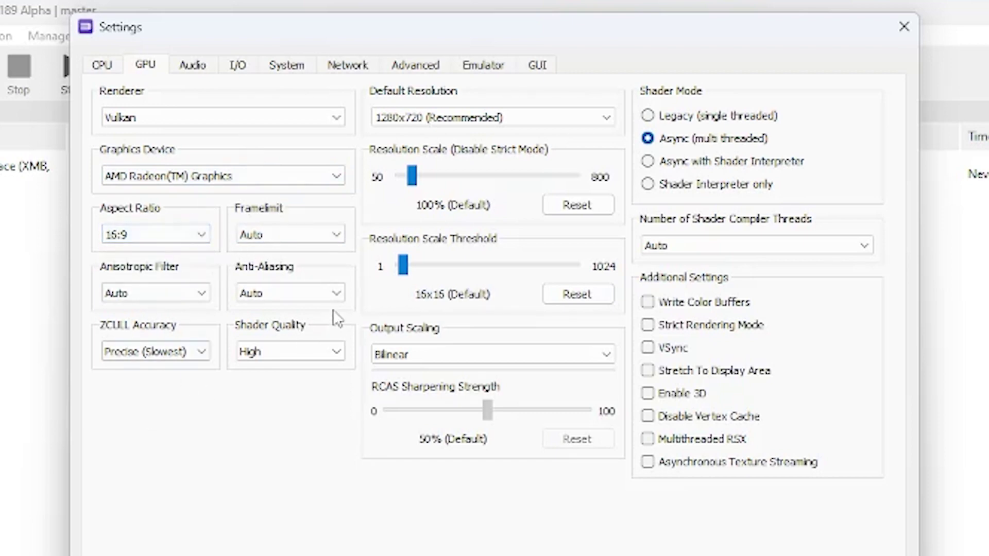
Step: Try a frame limit of 60 and switch it to 30
left_click(278, 235)
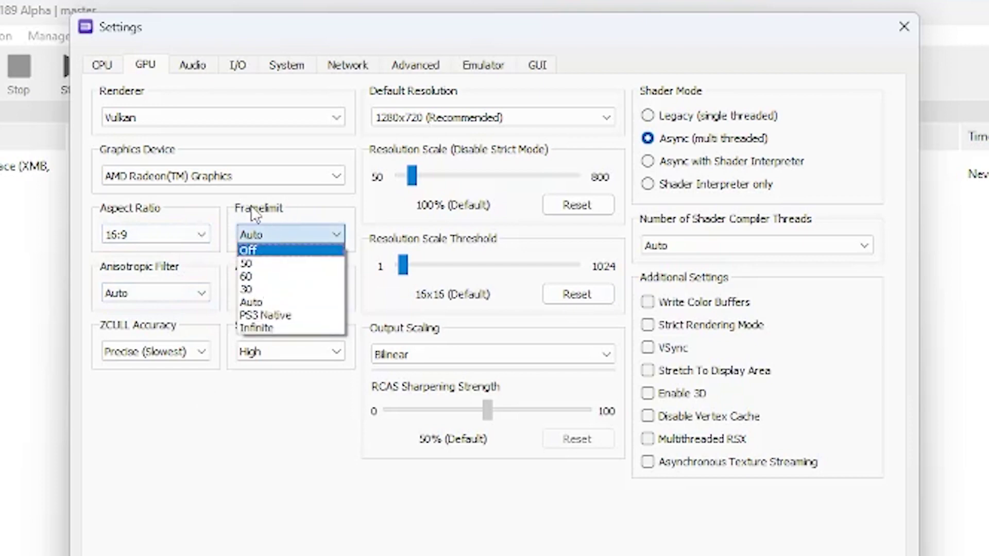
left_click(268, 277)
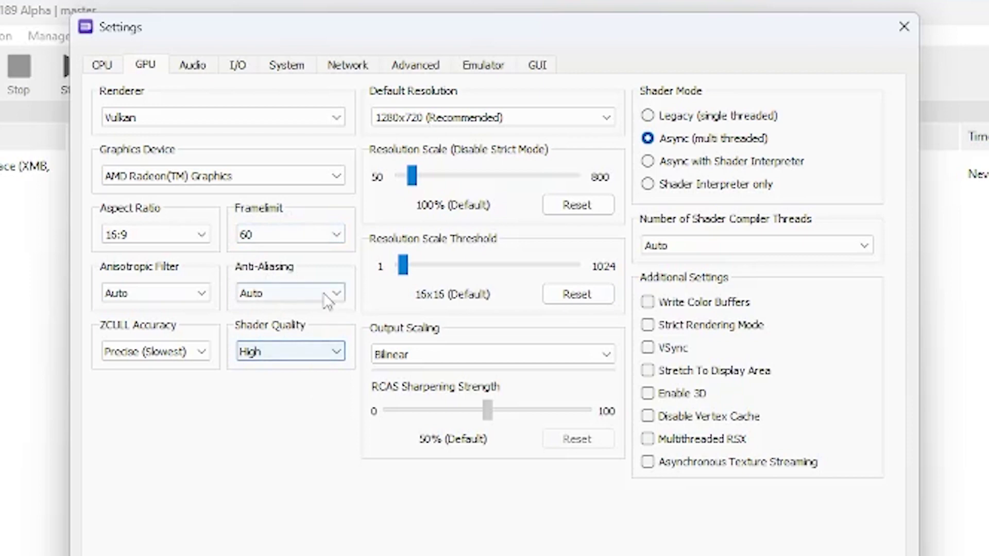
left_click(323, 238)
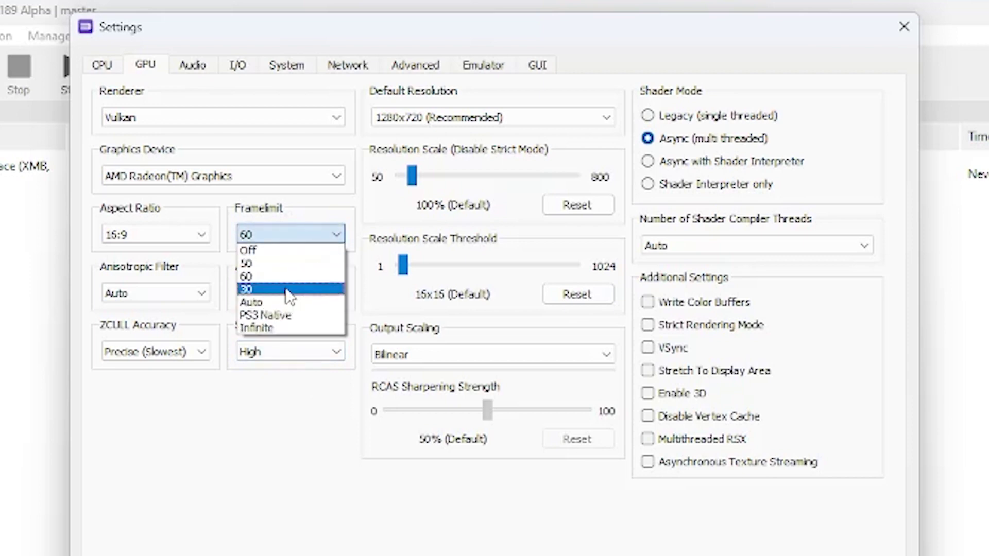
left_click(286, 288)
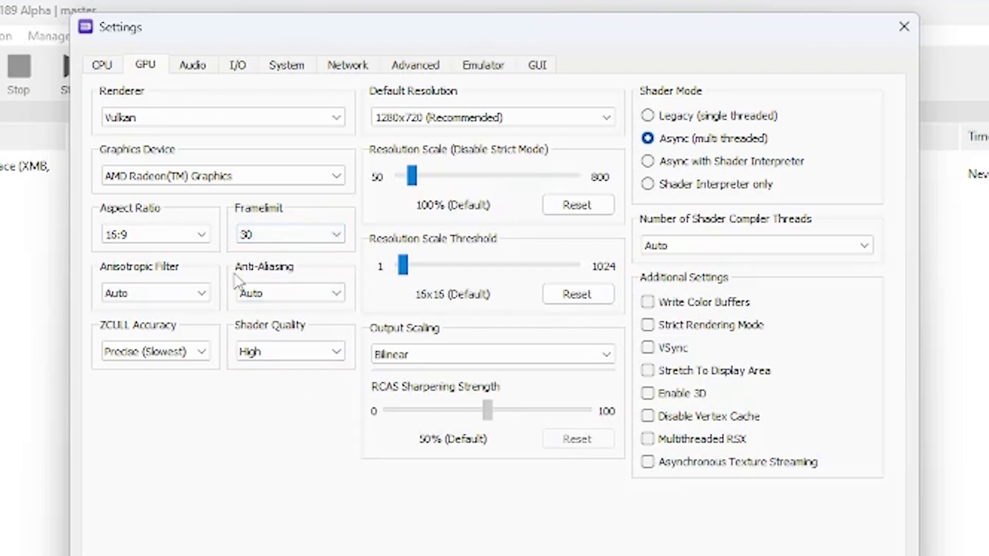
Step: Check the renderer options without changing Vulkan and set the frame limit to 60
left_click(237, 117)
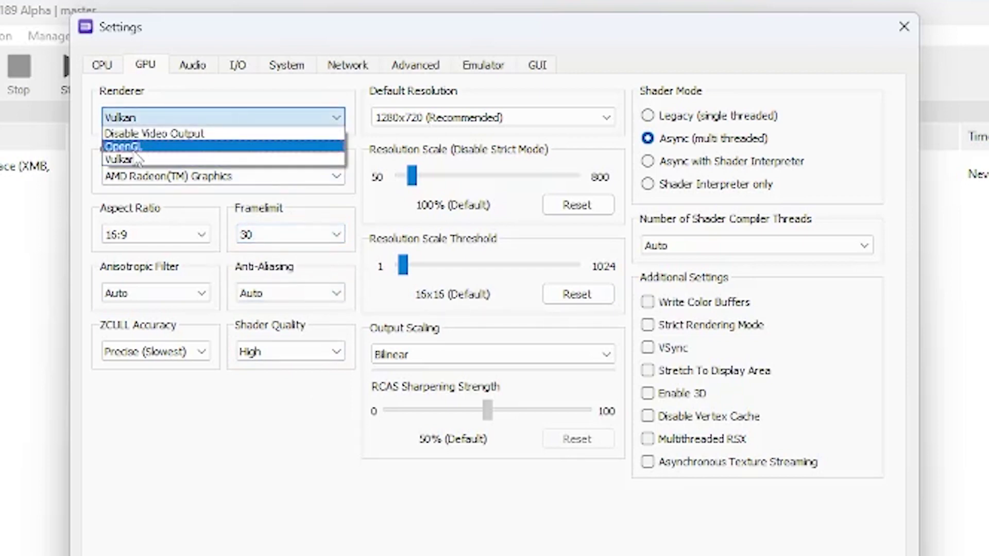
left_click(288, 279)
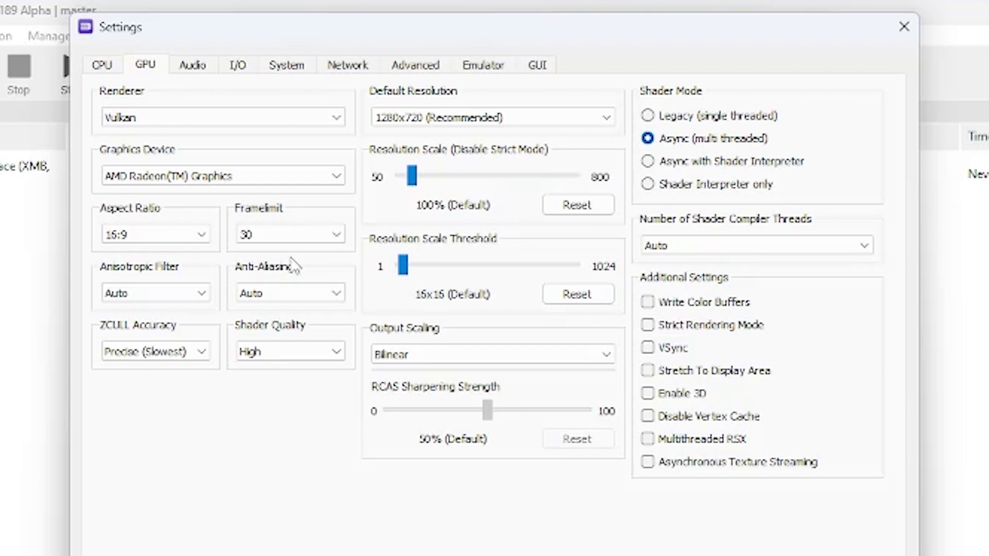
left_click(283, 241)
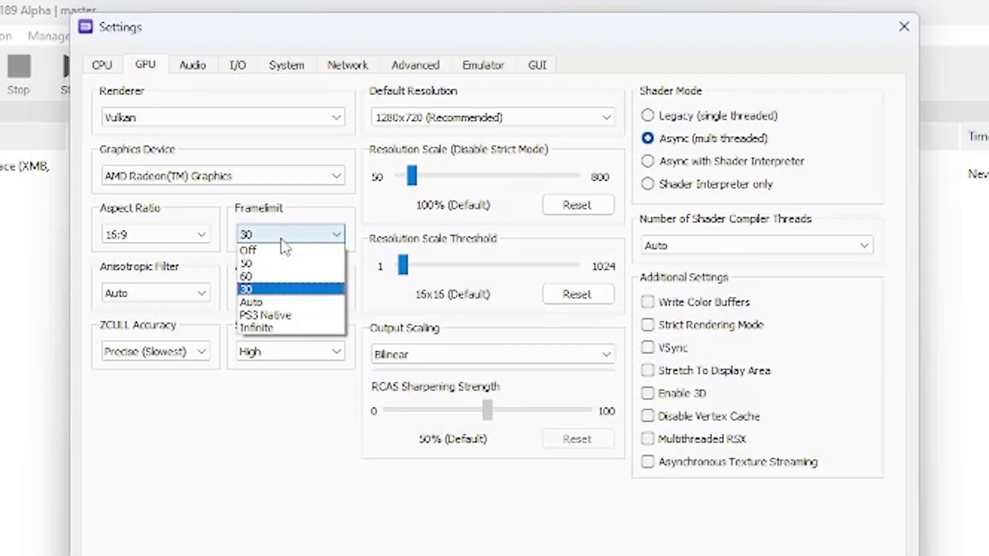
left_click(273, 276)
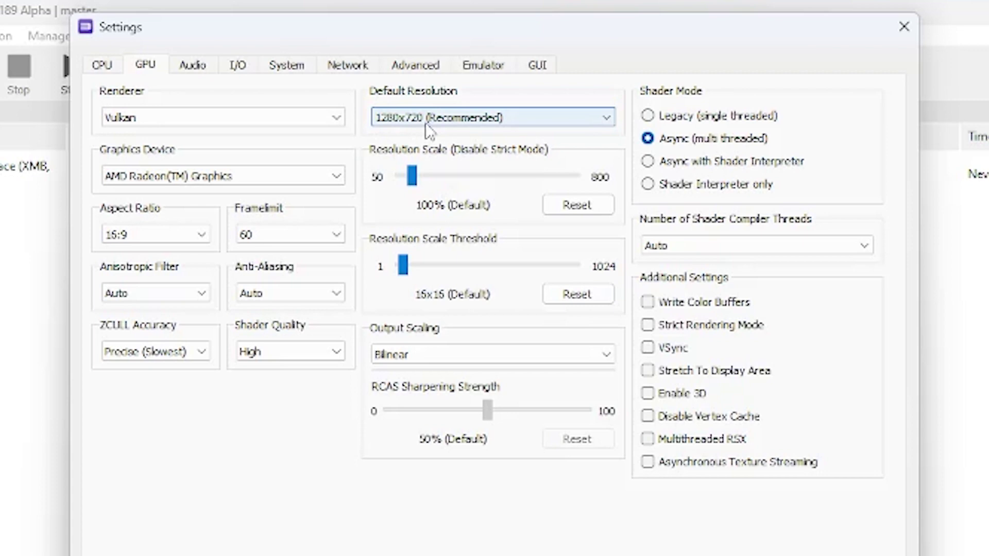
Step: Keep the default resolution at 1280x720, set the resolution scale to 150% (1920x1080) and reset the resolution scale threshold to its default
left_click(442, 117)
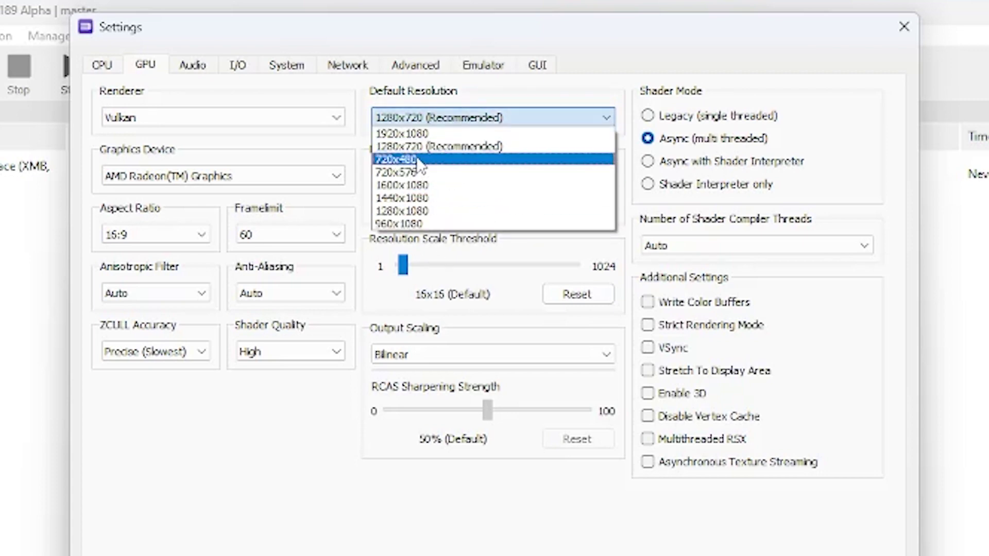
left_click(493, 102)
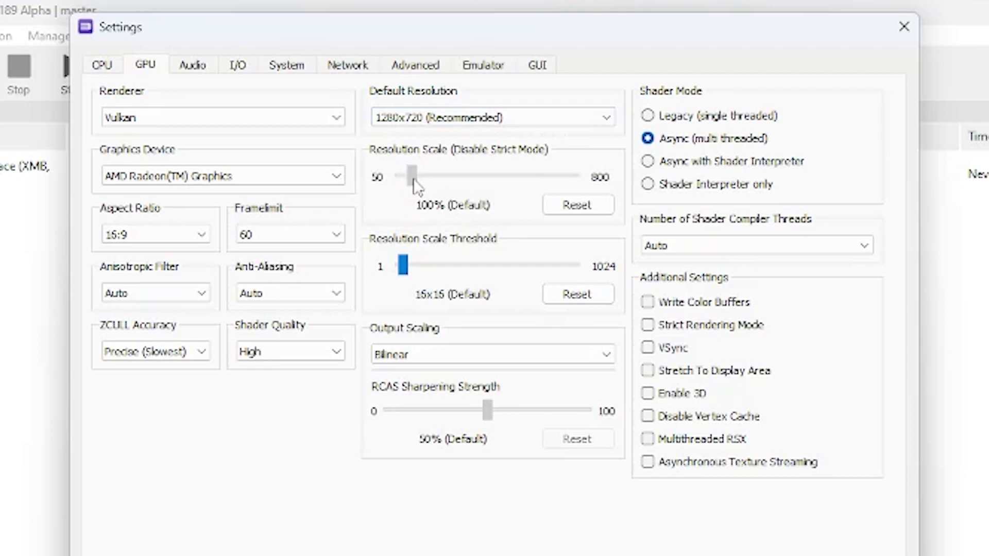
left_click_drag(413, 180, 433, 209)
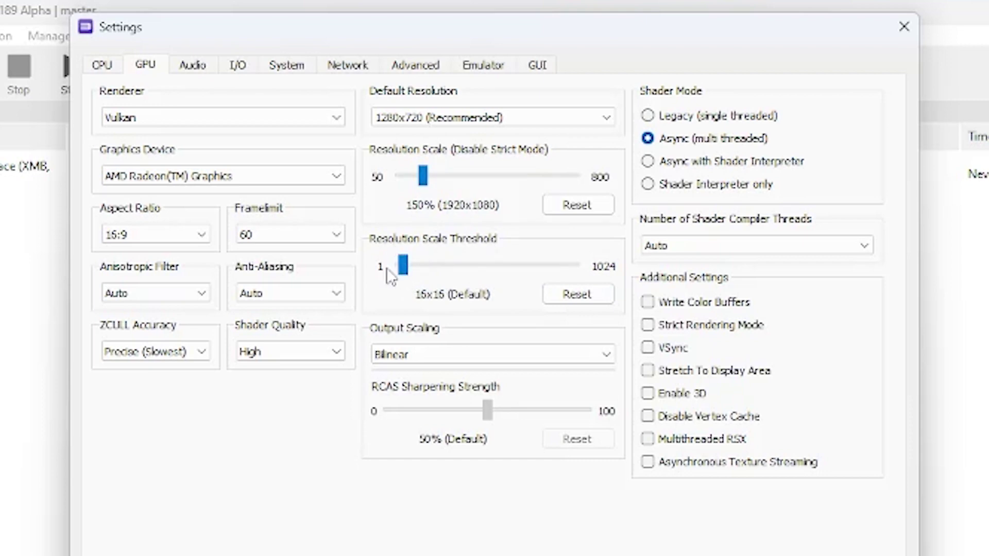
mouse_move(402, 269)
left_mouse_down()
mouse_move(446, 269)
mouse_move(407, 273)
left_mouse_up()
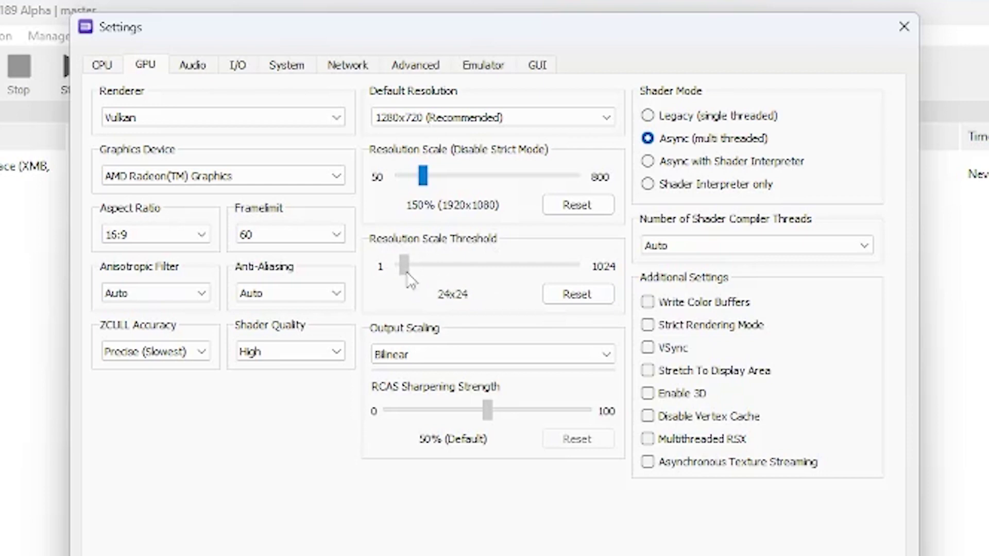
left_click(576, 294)
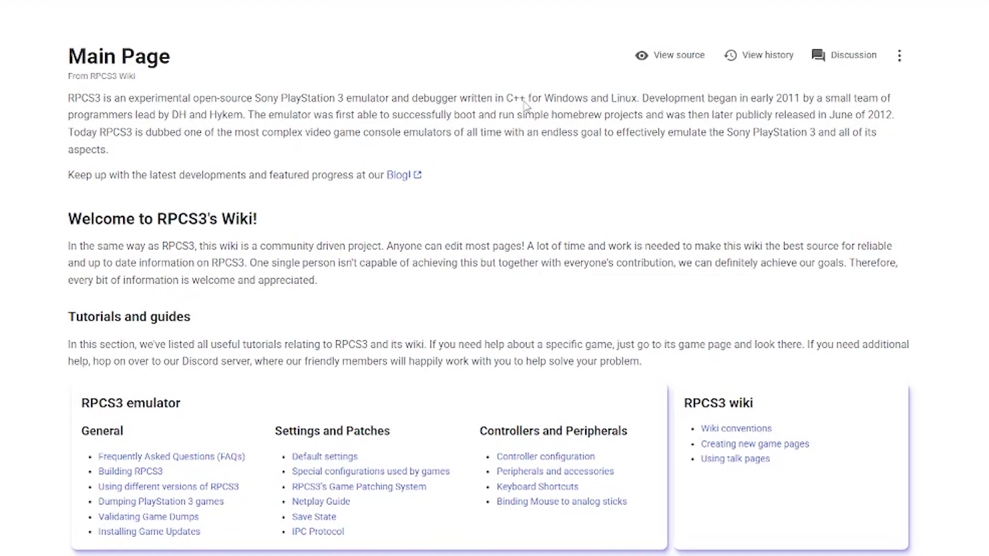
Step: Look through the RPCS3 Wiki main page for its settings and patches guides and external project links
scroll(542, 16, "down", 4)
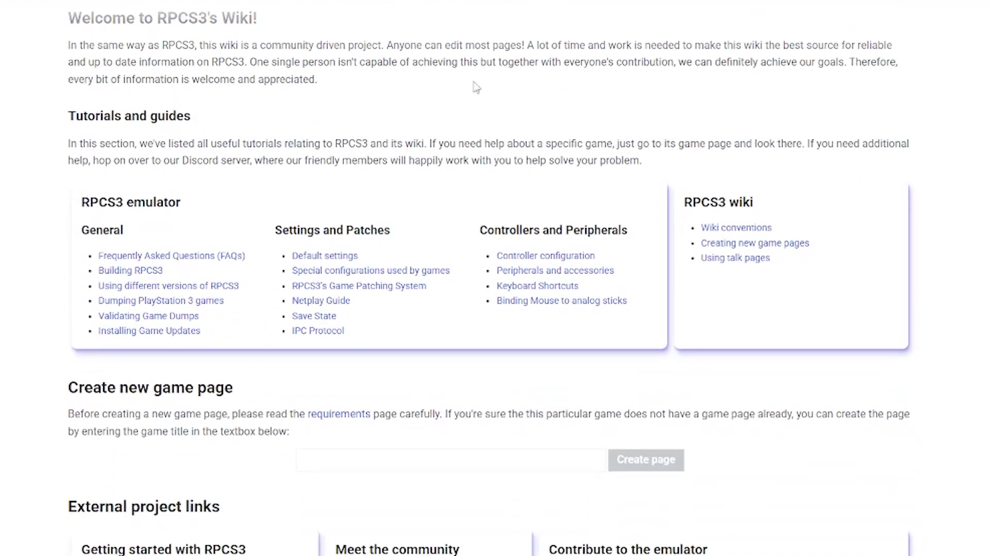
scroll(474, 92, "down", 5)
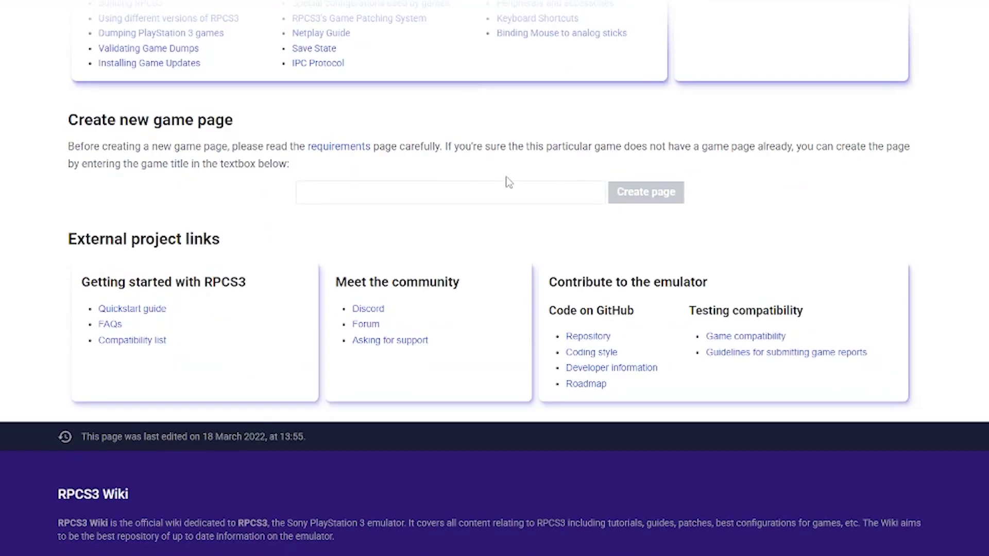
scroll(247, 159, "up", 4)
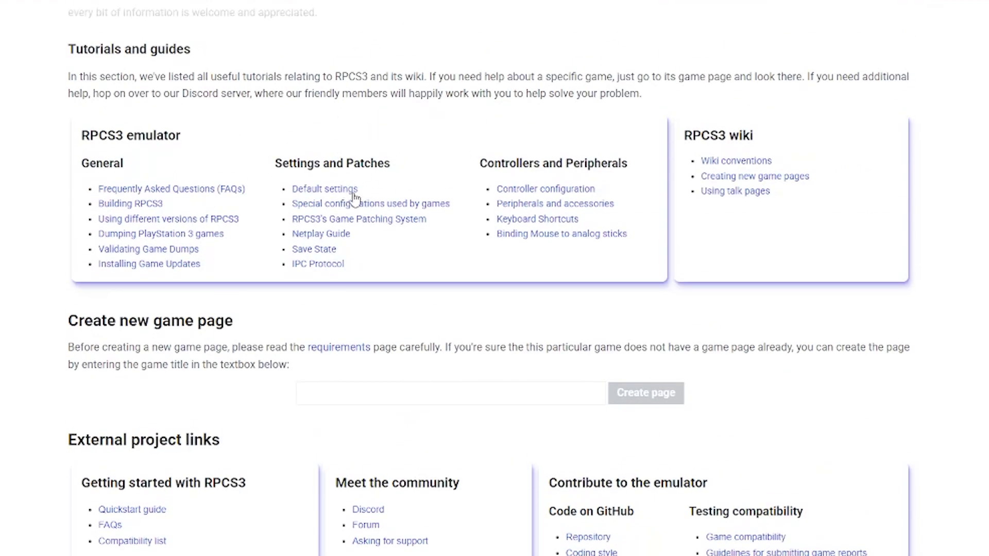
scroll(405, 281, "up", 3)
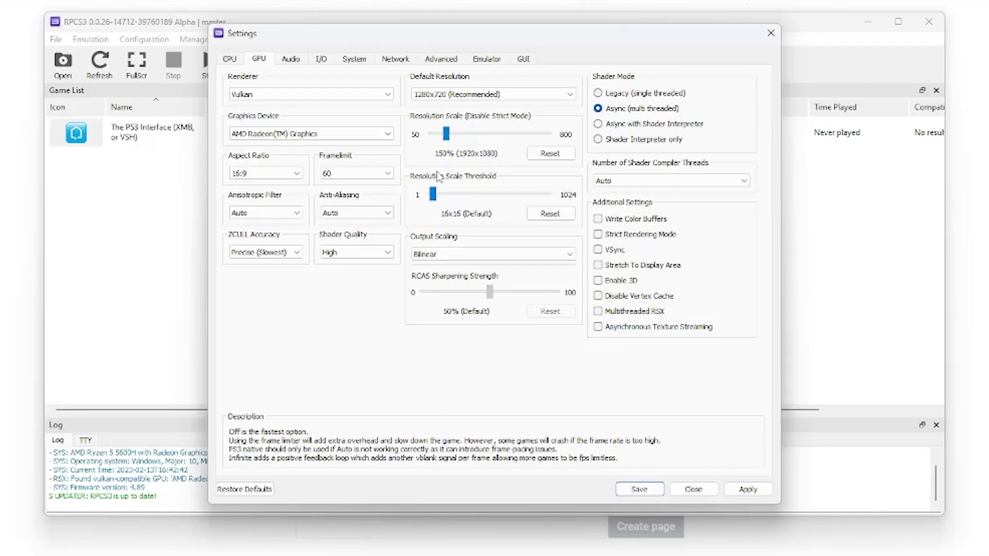
Step: Open the emulator's audio settings and select Default as the audio device
left_click(292, 63)
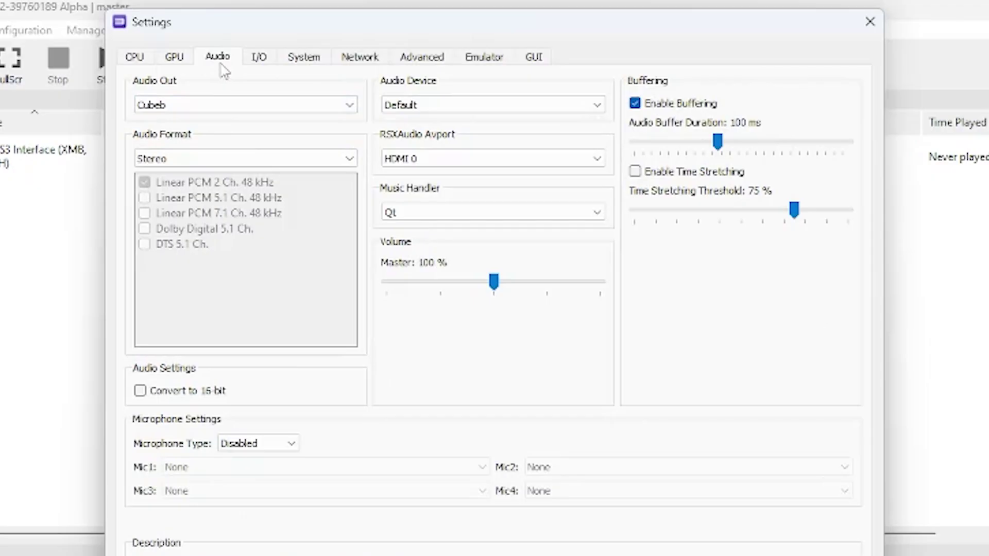
left_click(504, 106)
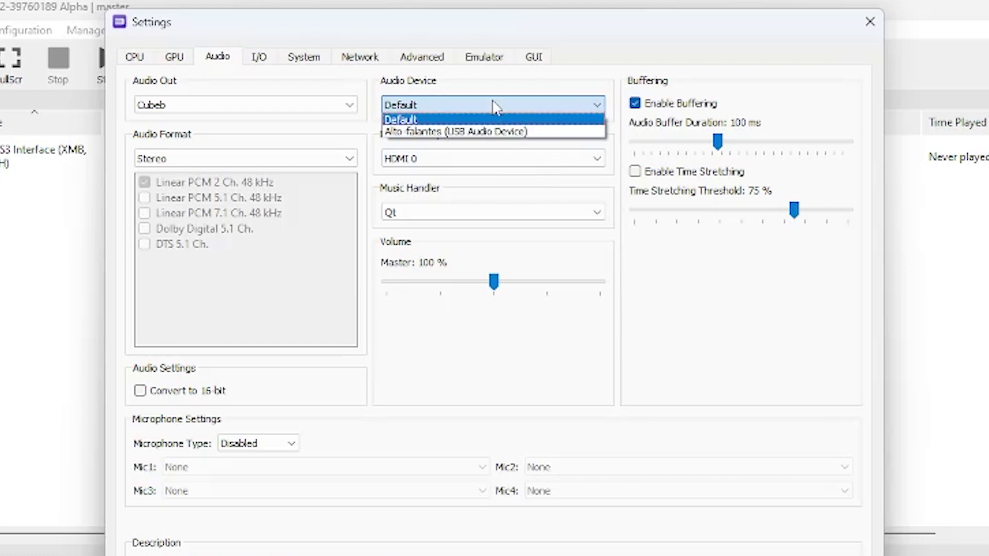
left_click(407, 118)
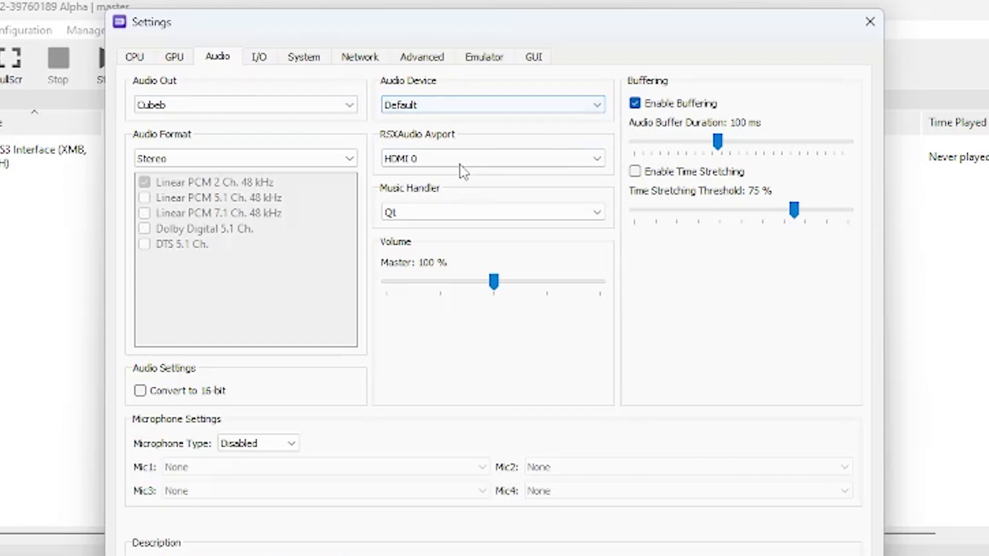
Step: Check the RSXAudio Avport and audio format choices without changing HDMI 0 or Stereo, and view the I/O settings
left_click(540, 159)
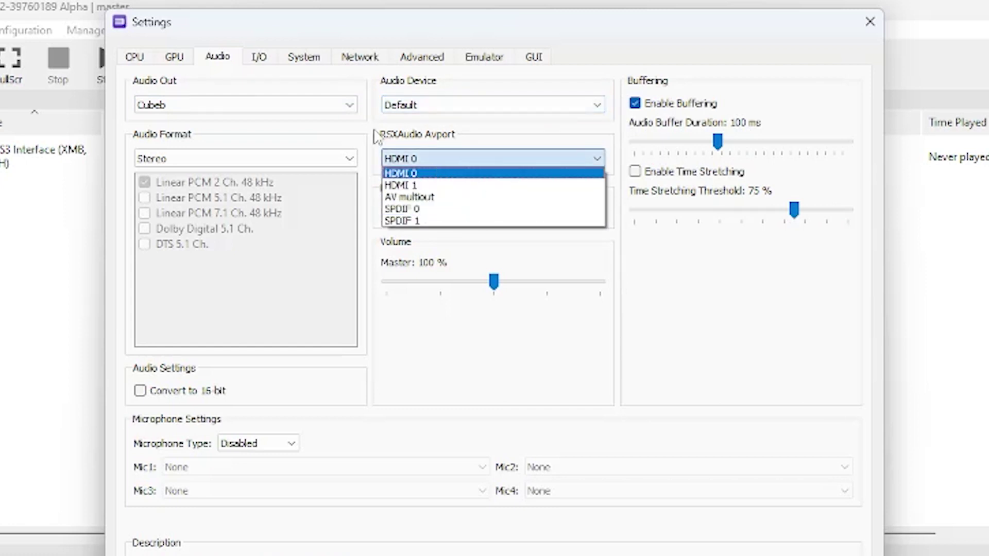
left_click(306, 135)
left_click(194, 159)
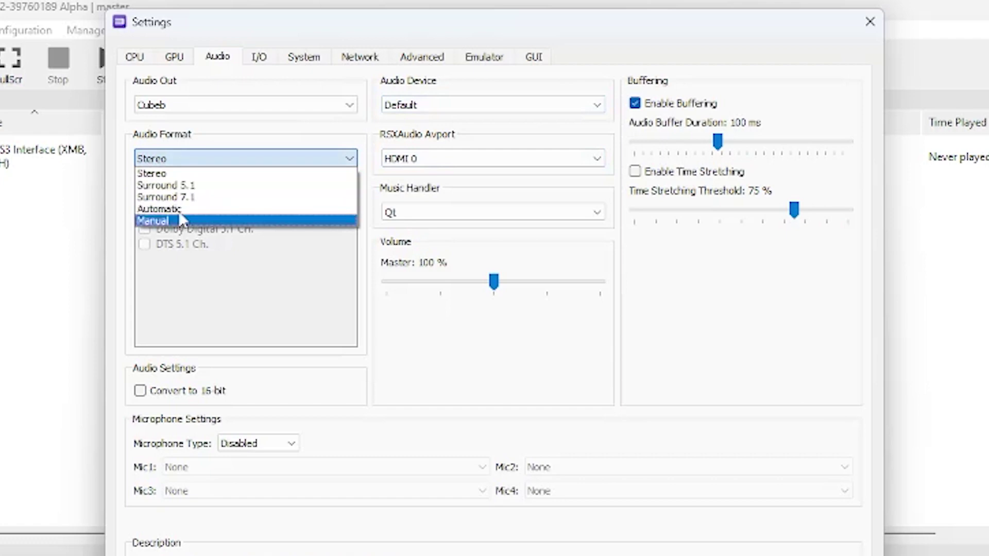
left_click(195, 155)
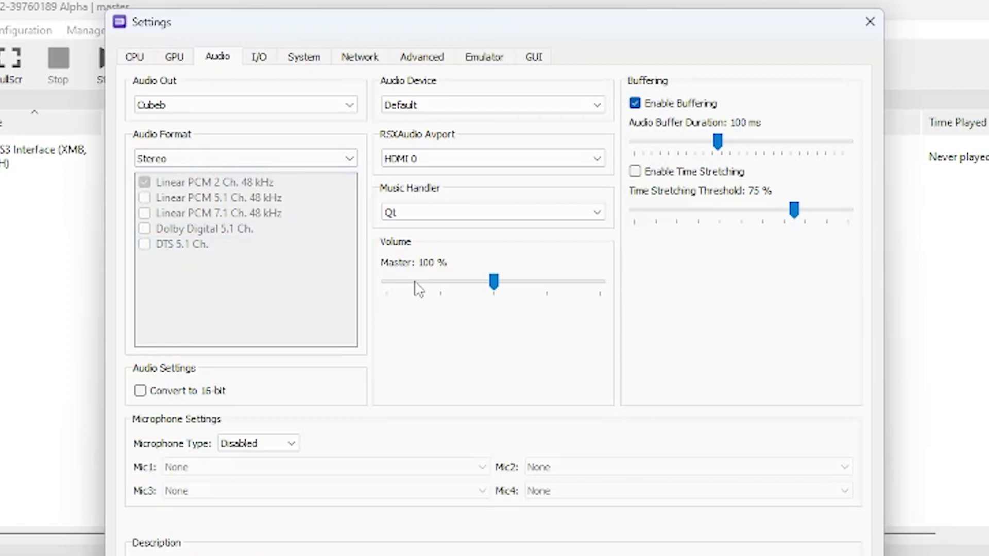
left_click(259, 58)
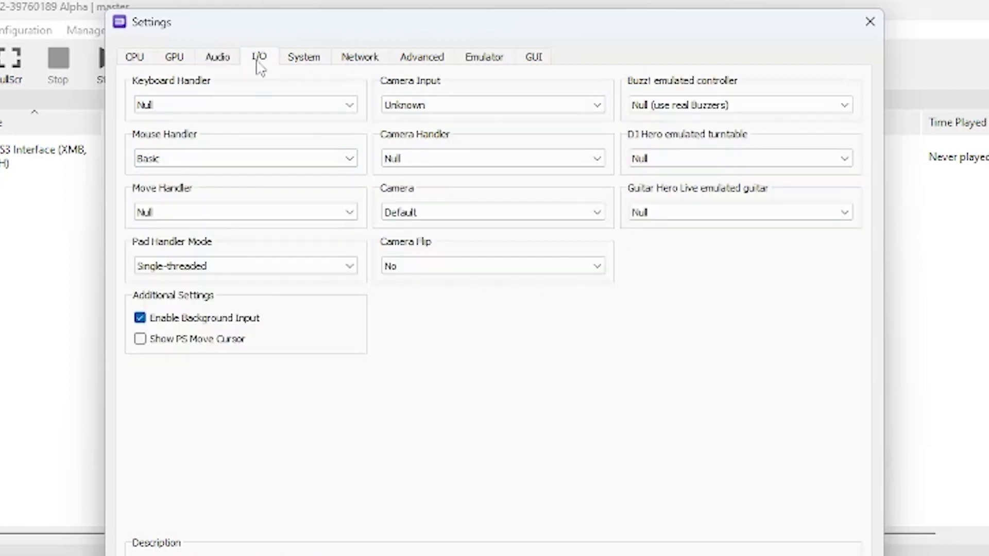
Step: Set the console language to Portuguese (Brazil) in the system settings and recheck the language list without changing it
left_click(309, 60)
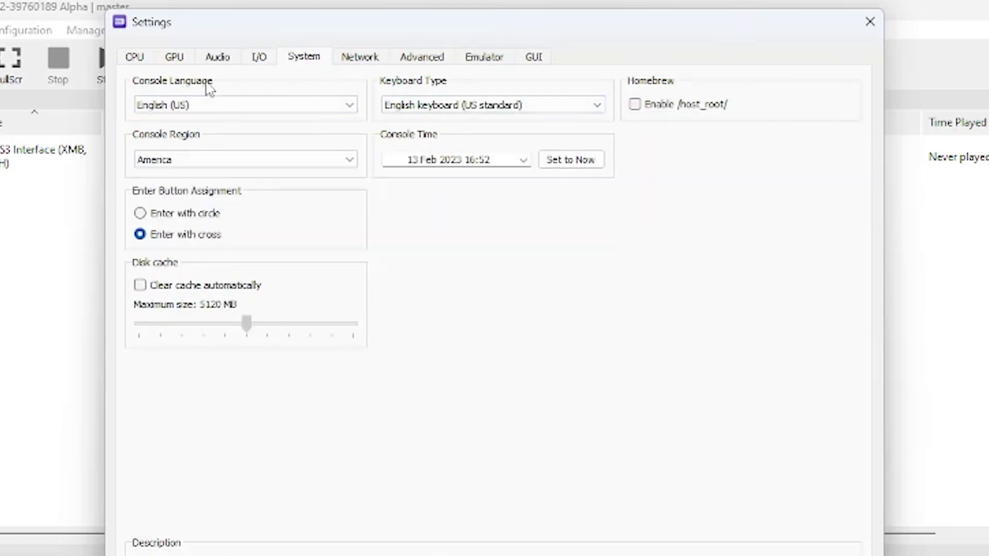
left_click(293, 106)
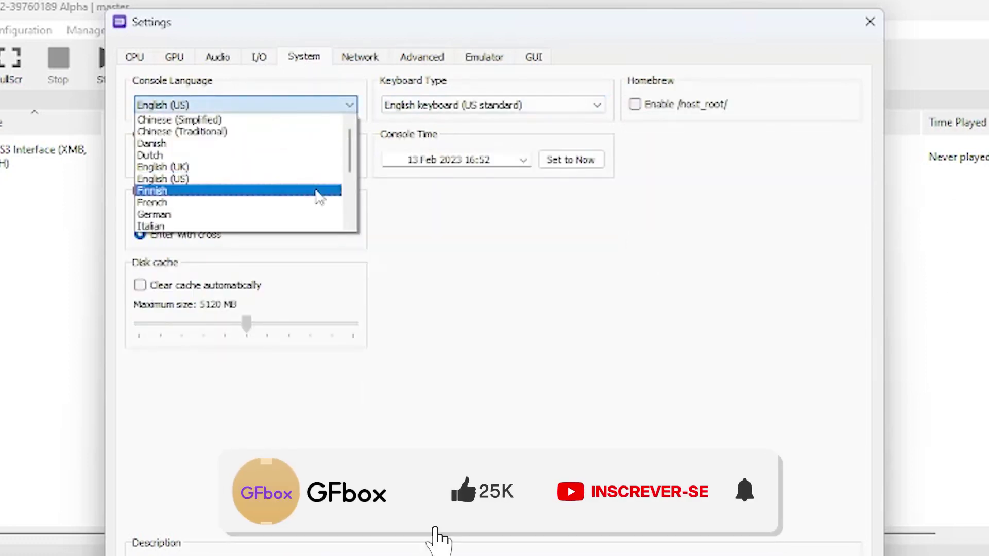
scroll(321, 191, "down", 4)
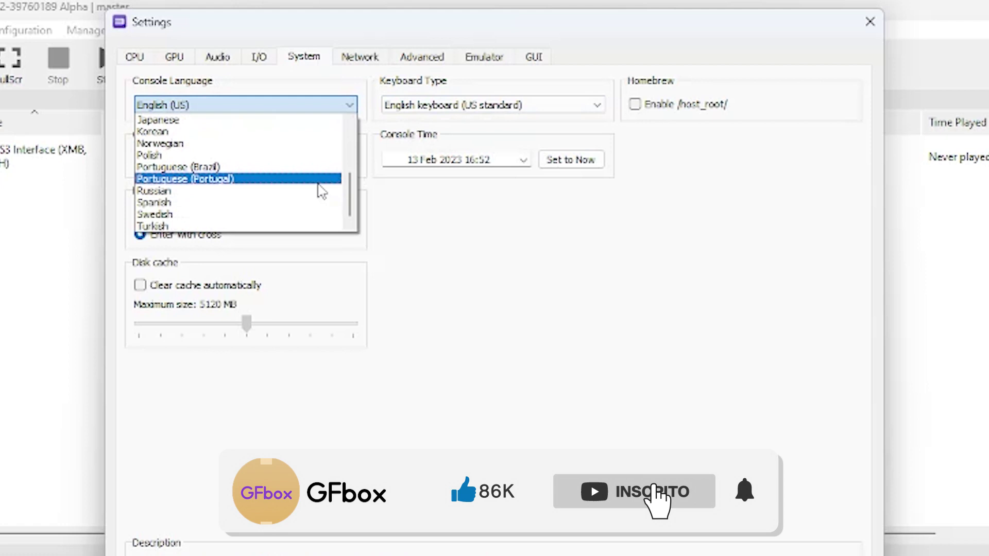
left_click(242, 168)
left_click(194, 108)
scroll(216, 160, "up", 4)
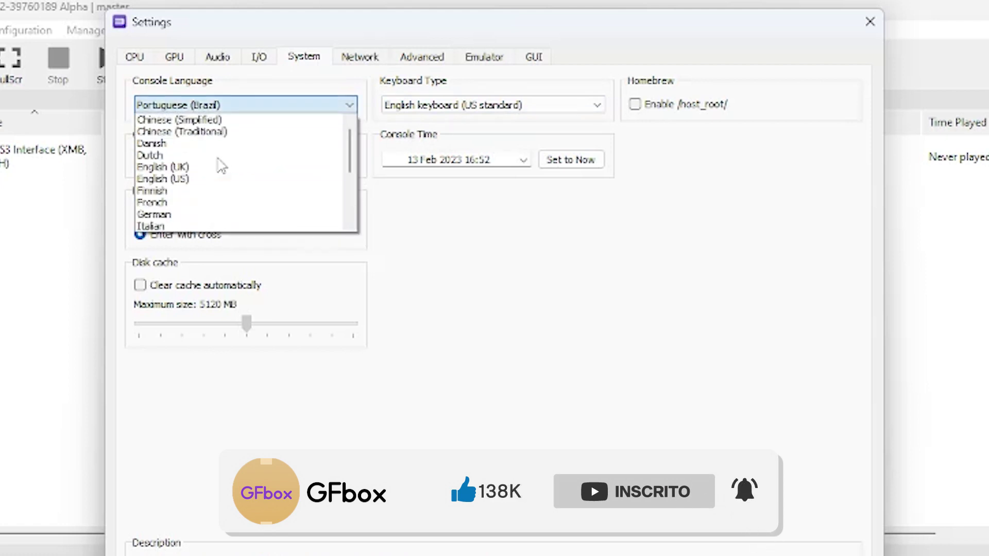
left_click(421, 220)
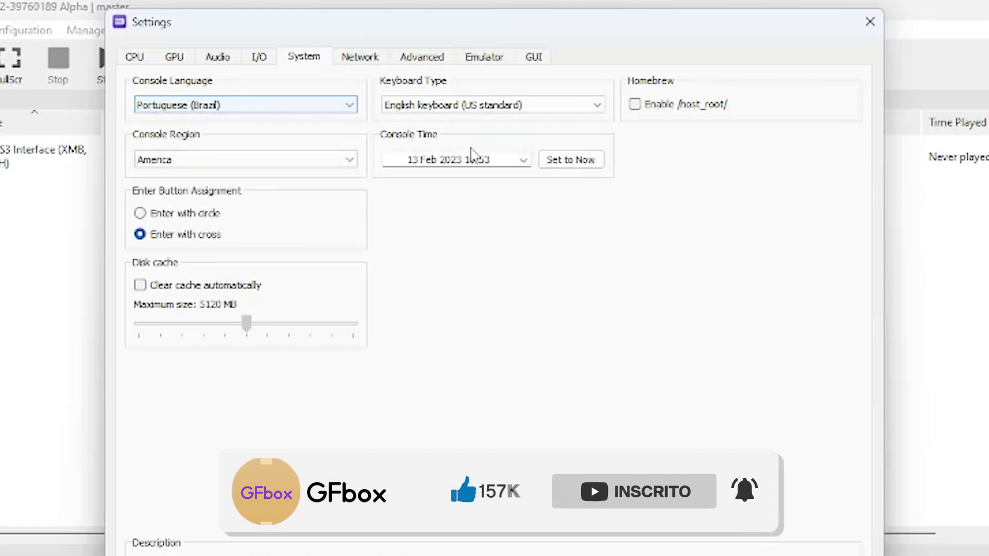
Step: Set the keyboard type to Portuguese keyboard (Brazil)
left_click(490, 106)
scroll(552, 190, "down", 5)
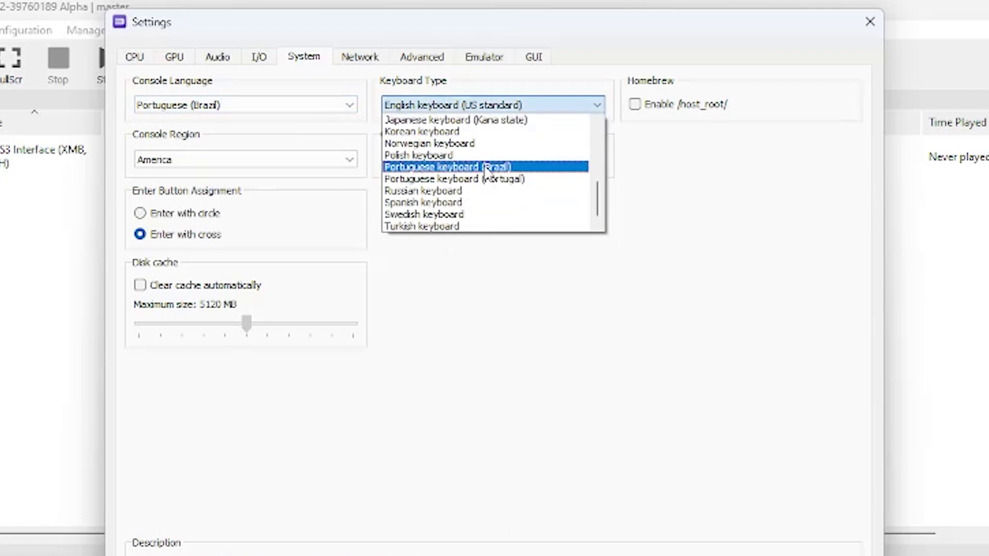
left_click(523, 167)
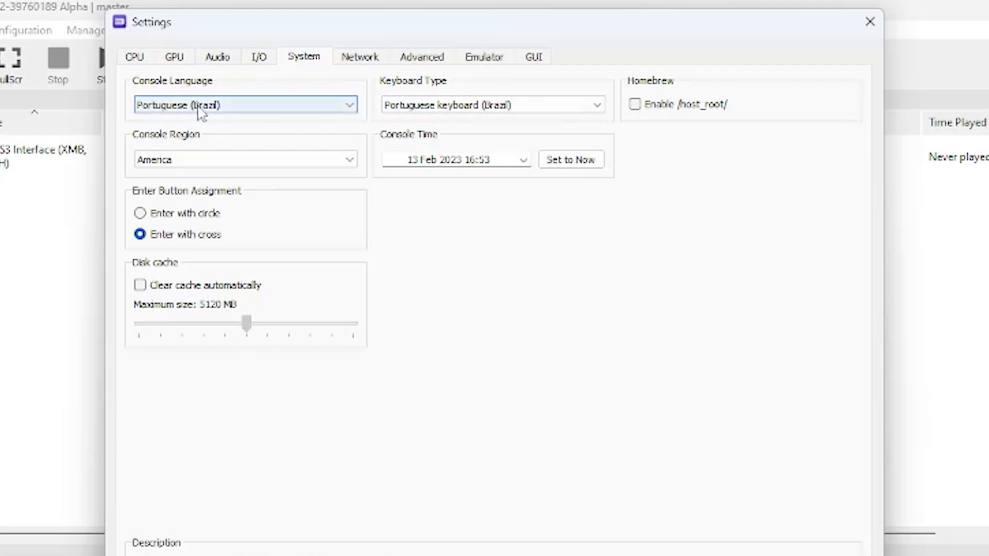
Step: Review the Network, Advanced and Emulator settings, switching the performance overlay on and back off to inspect its options
key("ctrl+Tab")
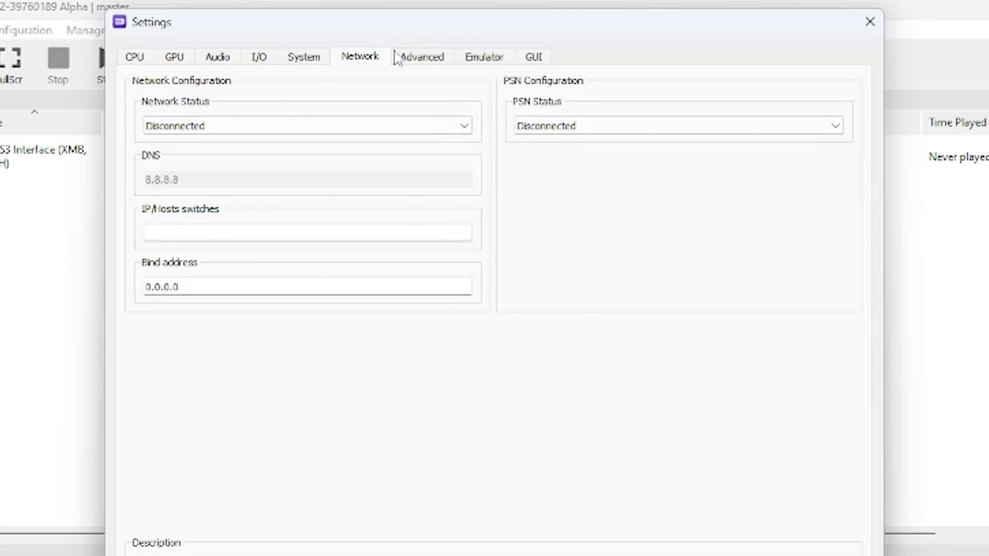
left_click(414, 57)
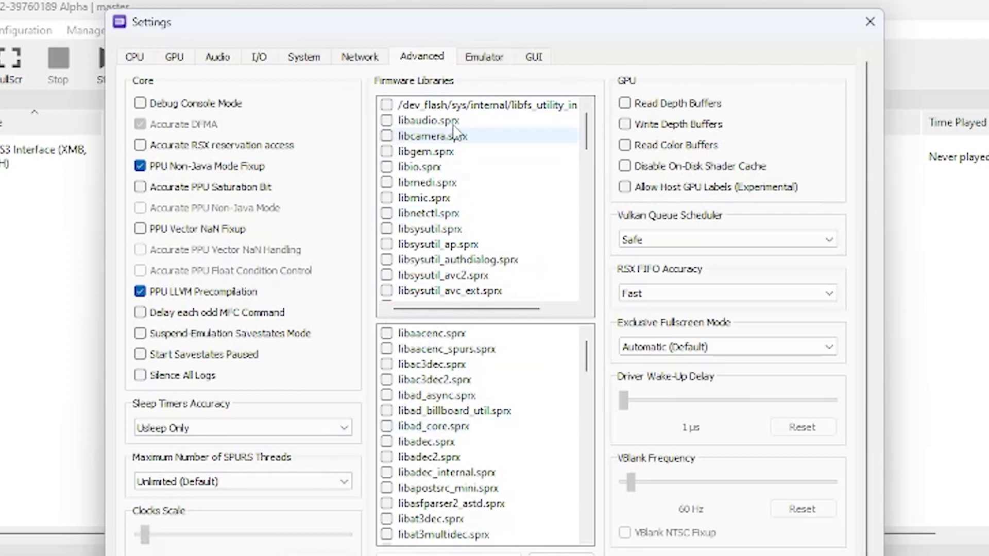
left_click(489, 60)
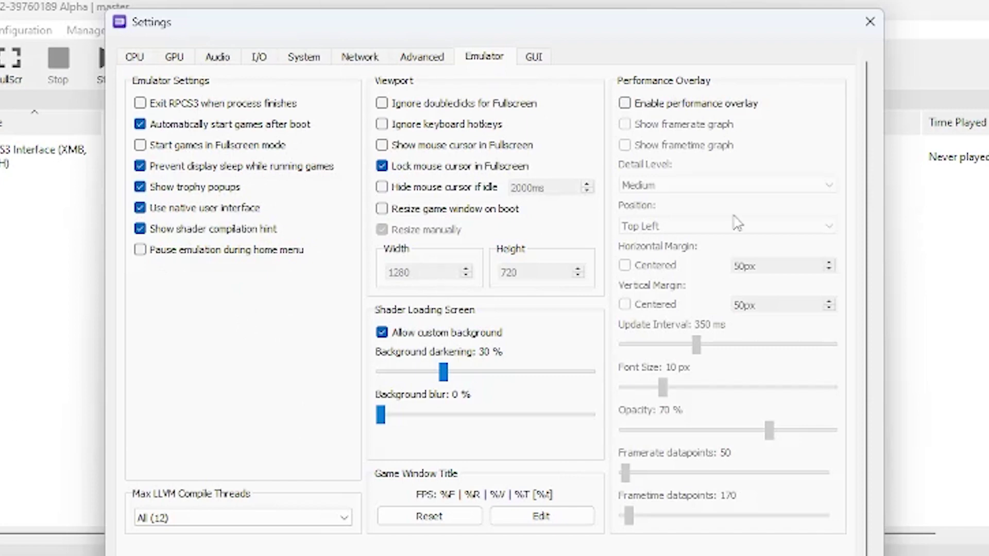
left_click(653, 108)
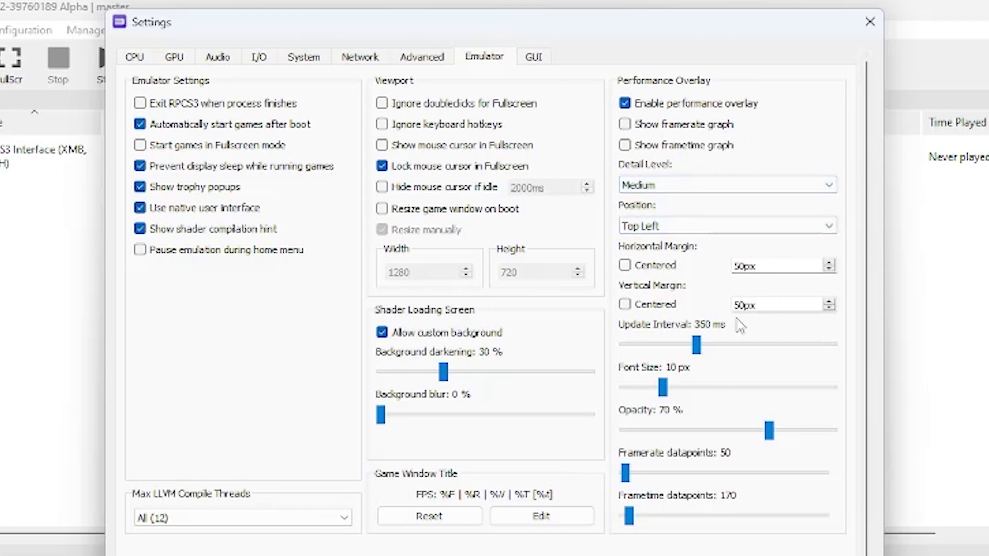
left_click(666, 106)
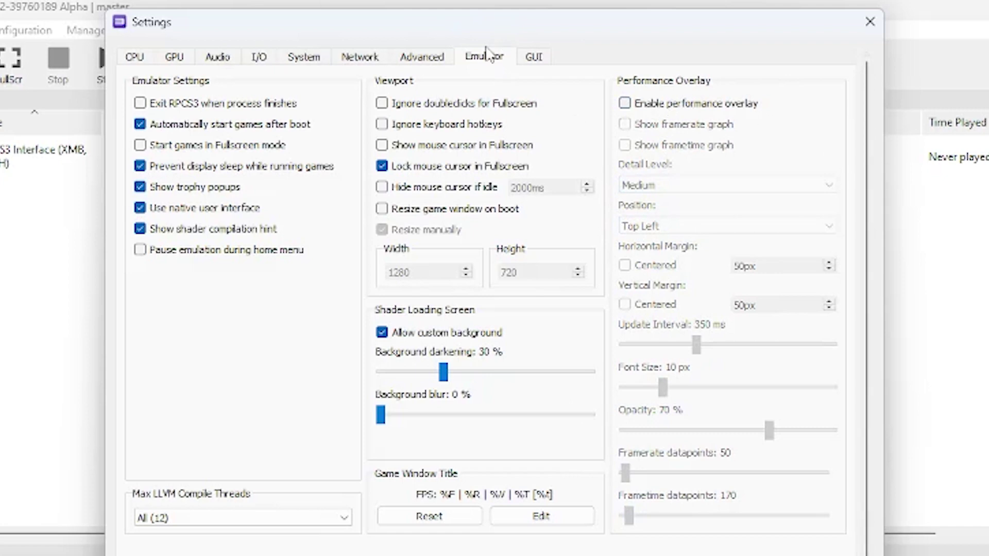
Step: Browse the interface stylesheets in the GUI settings, choose Default (Bright) and save the whole configuration
left_click(536, 56)
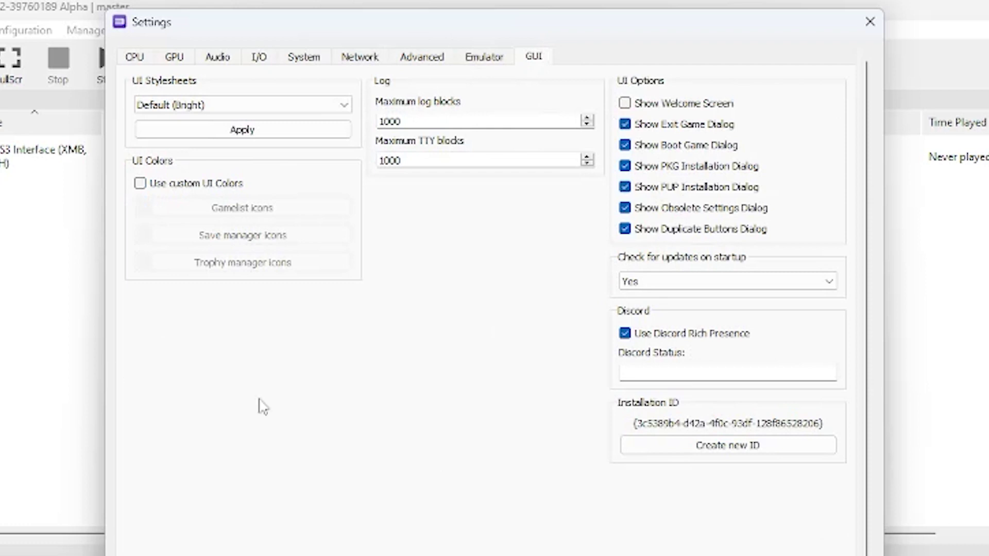
left_click(299, 104)
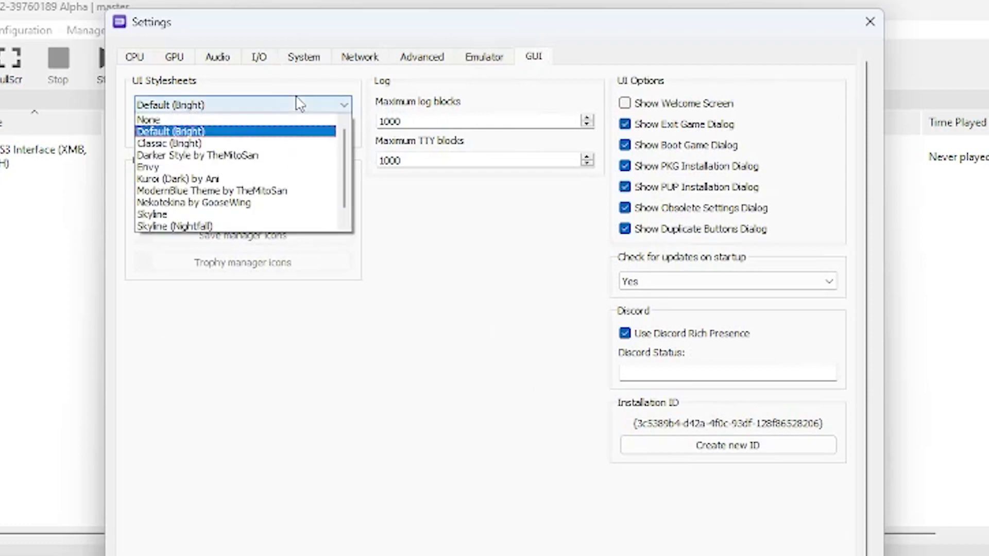
scroll(240, 160, "down", 1)
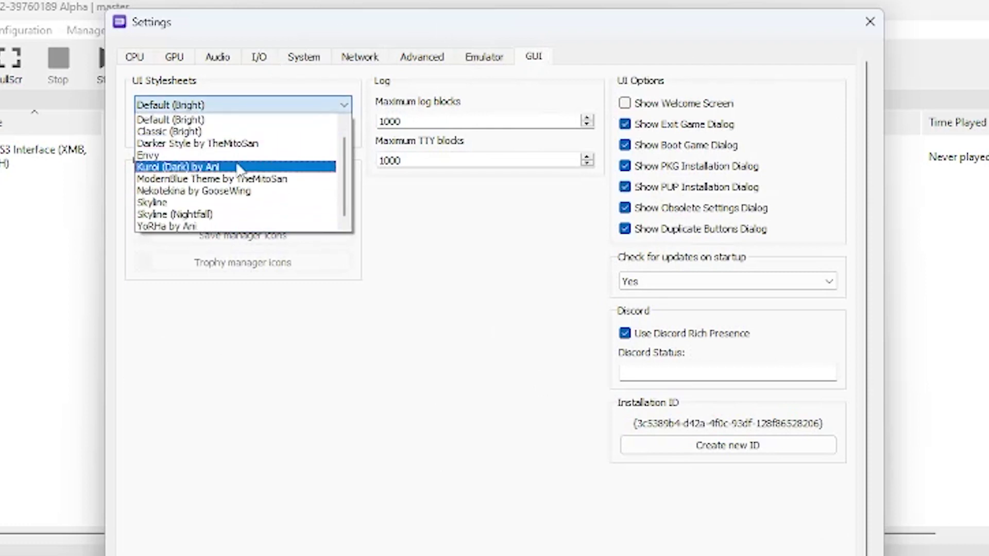
scroll(241, 170, "up", 1)
left_click(464, 283)
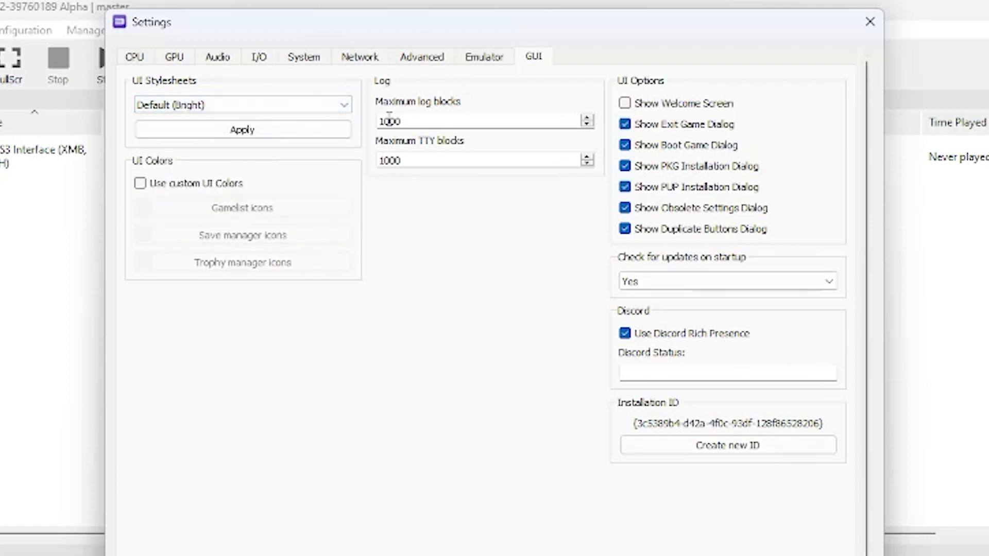
left_click(293, 103)
left_click(252, 131)
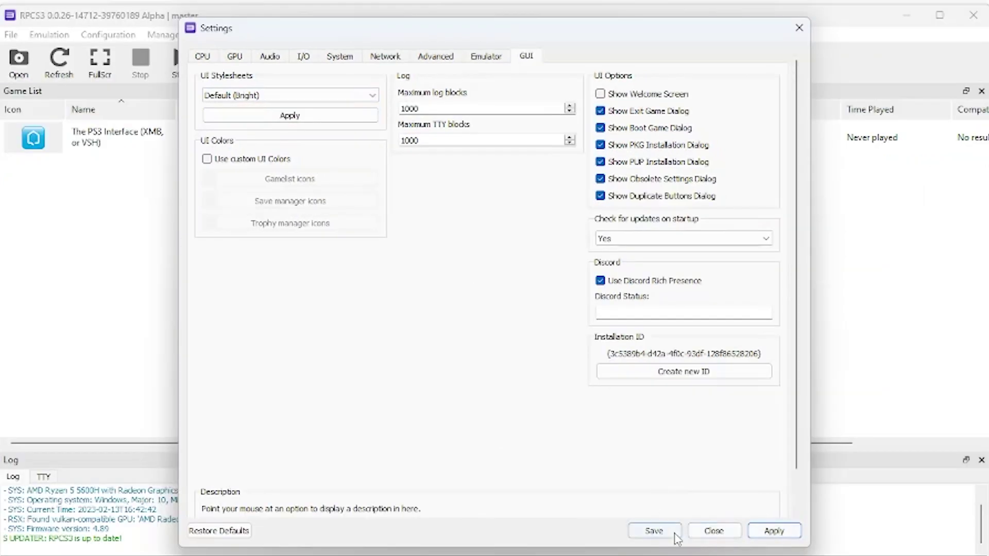
left_click(677, 537)
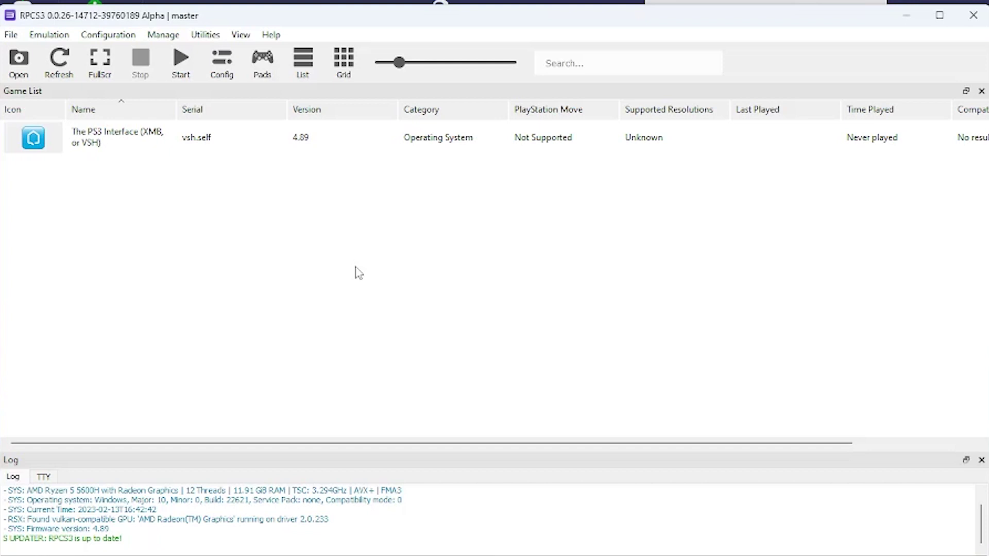
Step: Add the inner God of War Collection folder, inside the folder of the same name in Games, to the game list
left_click(12, 35)
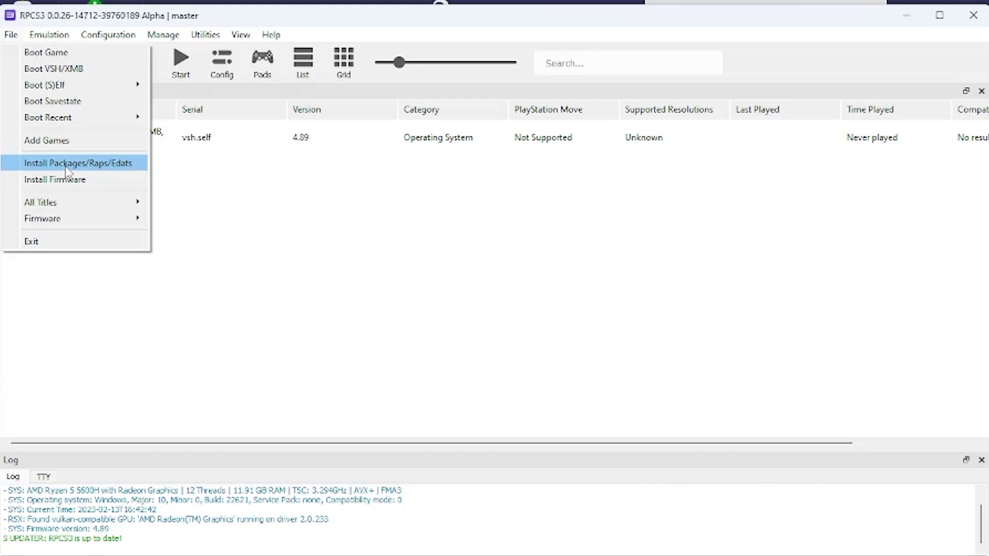
left_click(170, 234)
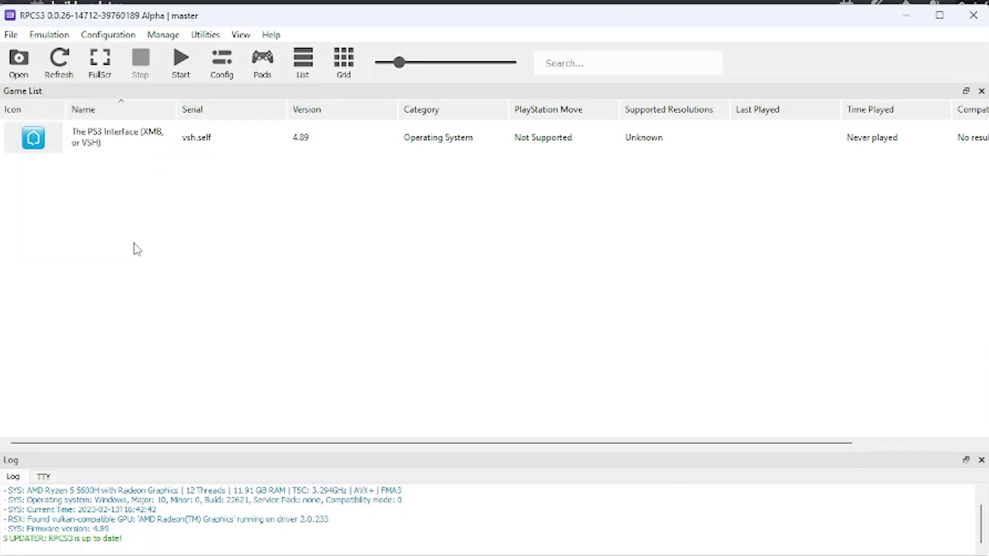
left_click(11, 35)
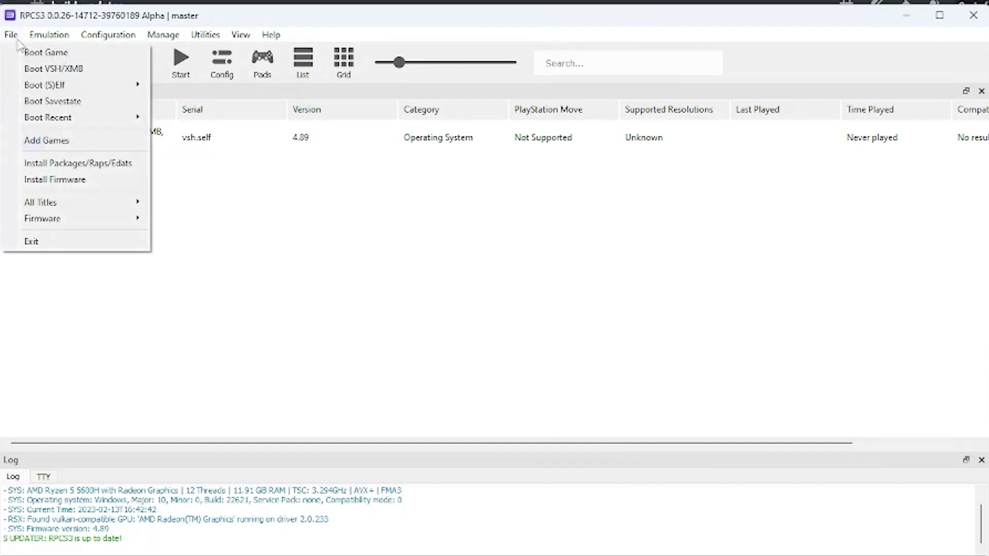
left_click(48, 145)
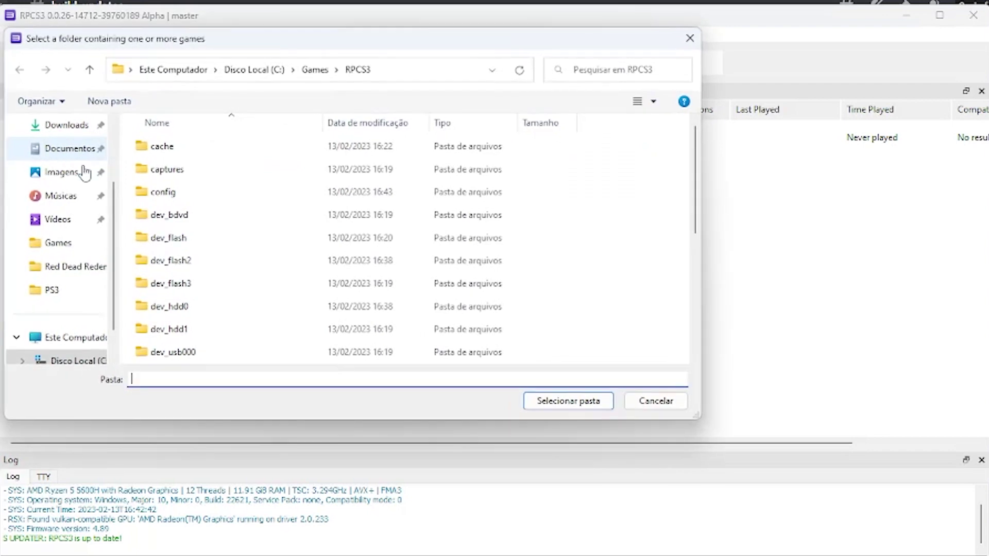
left_click(57, 242)
double_click(201, 149)
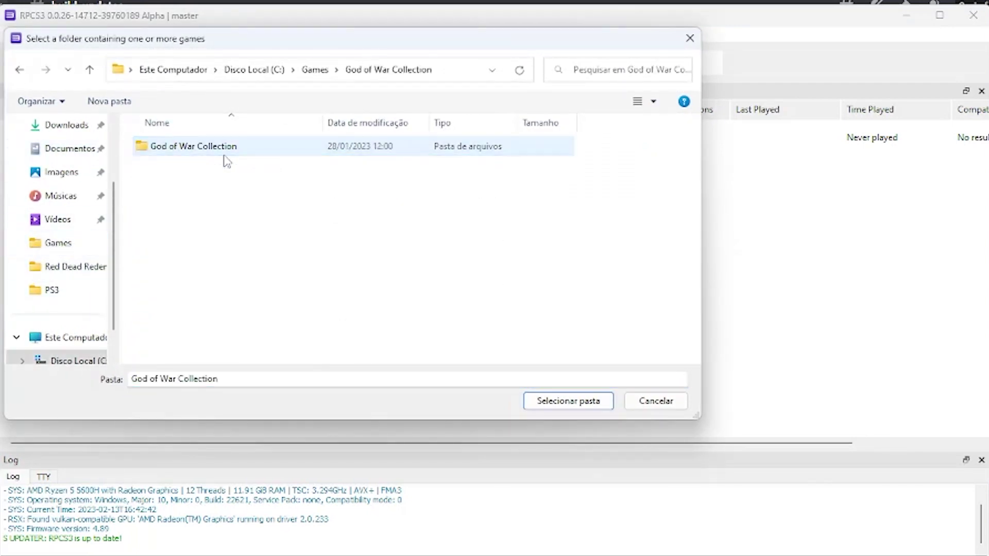
left_click(200, 150)
double_click(201, 151)
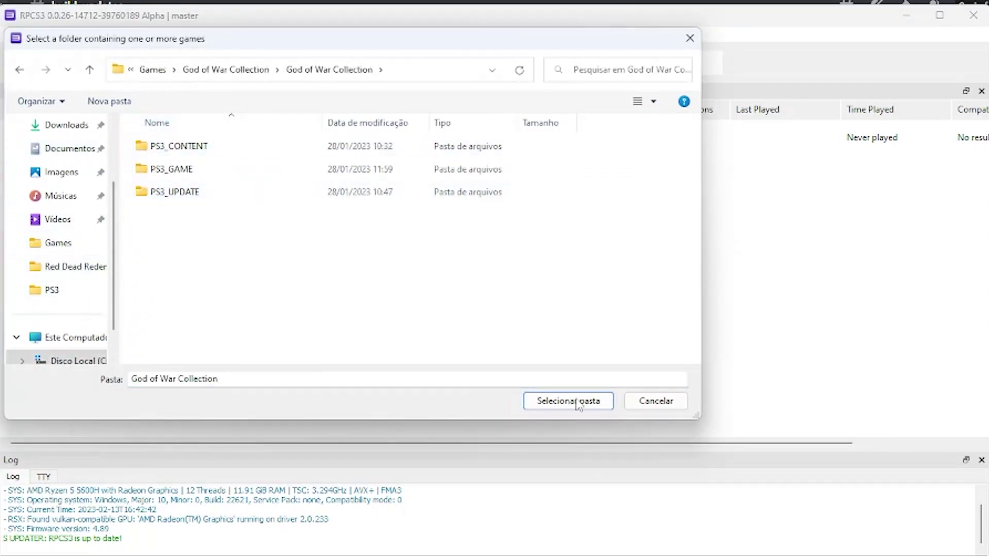
left_click(597, 403)
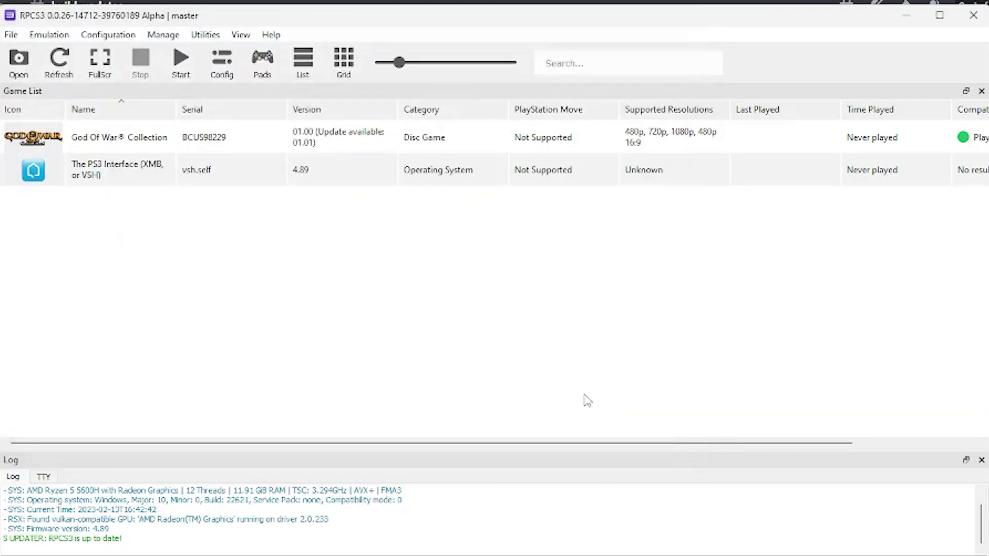
Step: Select God of War Collection and examine its entry and the status categories on the RPCS3 website's Compatibility page
left_click(116, 148)
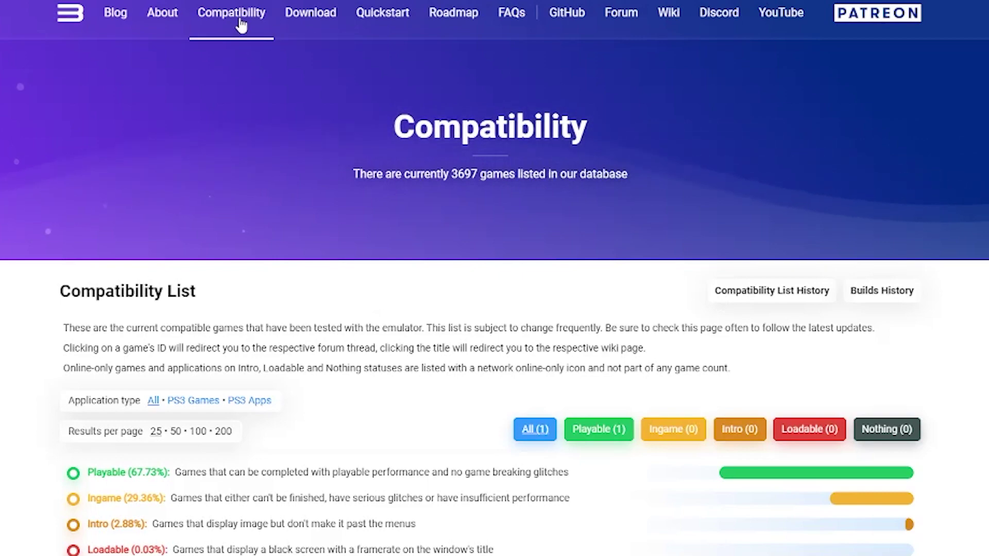
scroll(127, 111, "down", 12)
scroll(146, 159, "down", 1)
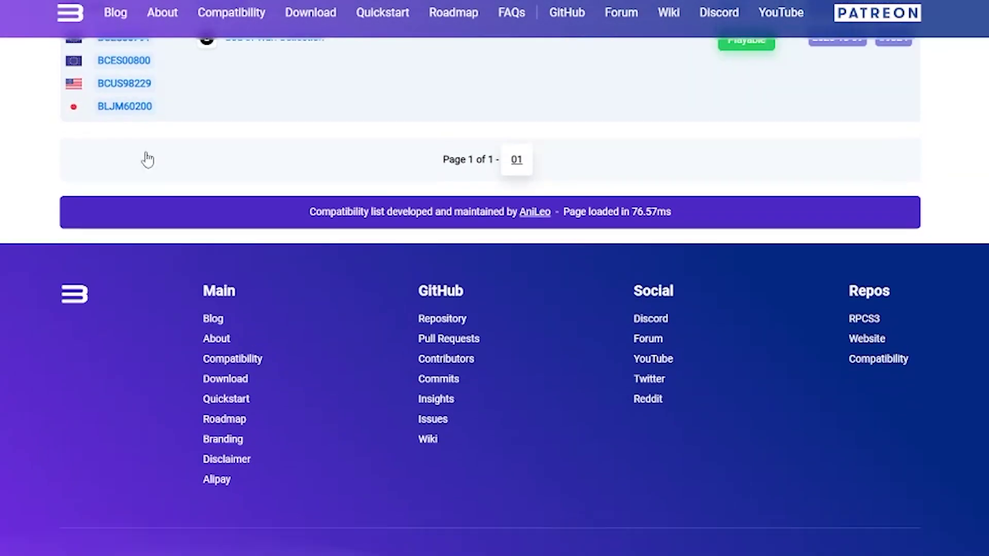
scroll(311, 137, "up", 6)
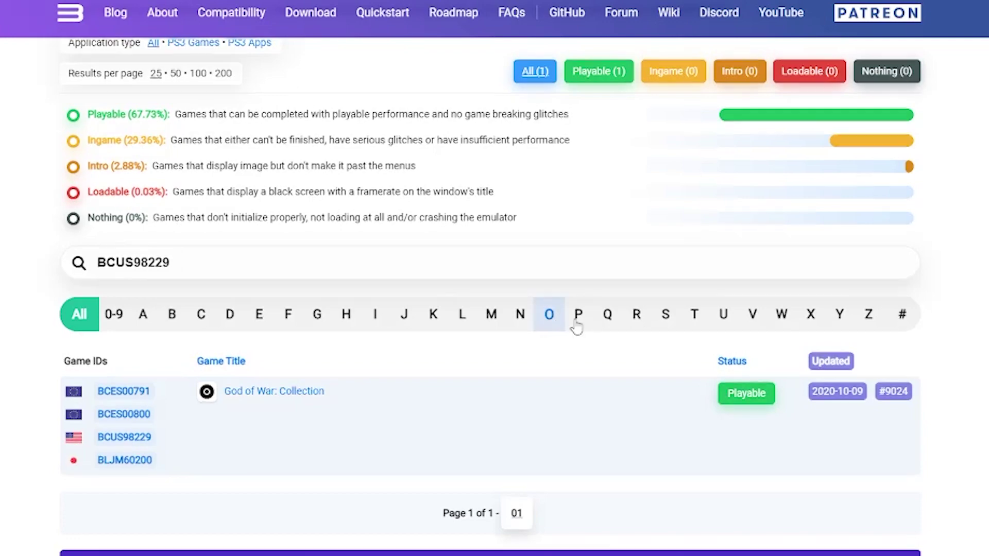
scroll(577, 325, "up", 4)
scroll(378, 330, "down", 4)
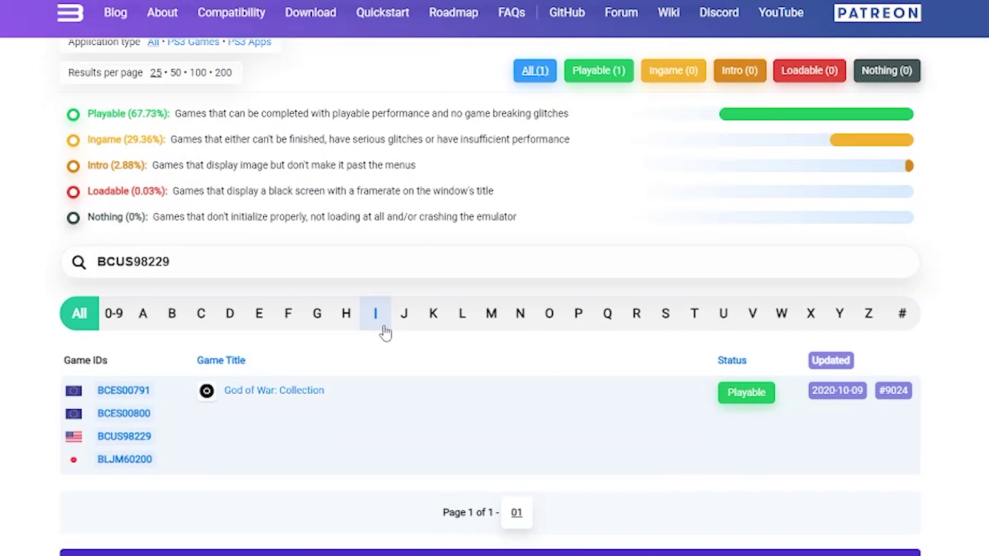
Step: Clear the game ID from the compatibility search and browse the unfiltered list of games
left_click(196, 270)
left_click_drag(206, 262, 105, 264)
key("BackSpace")
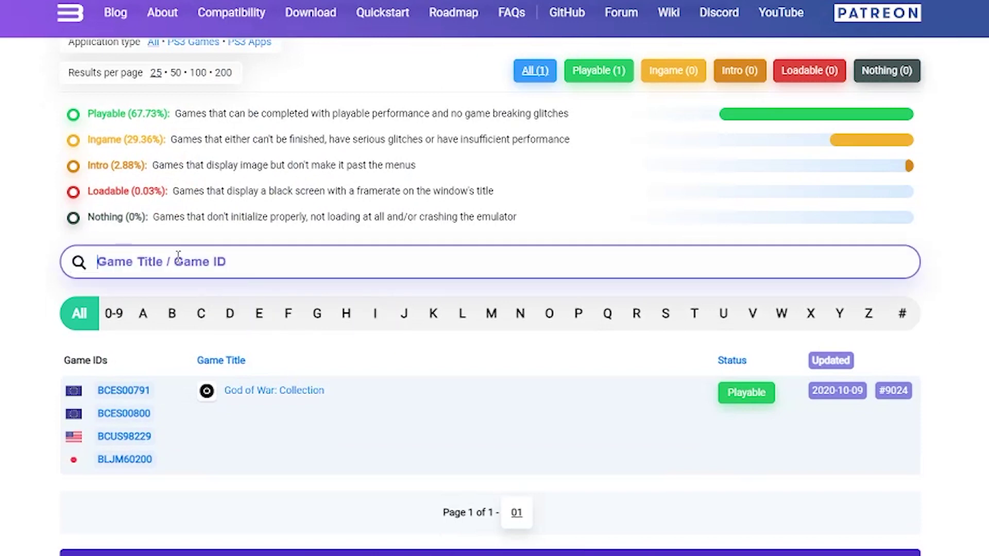
key("Return")
scroll(268, 313, "down", 2)
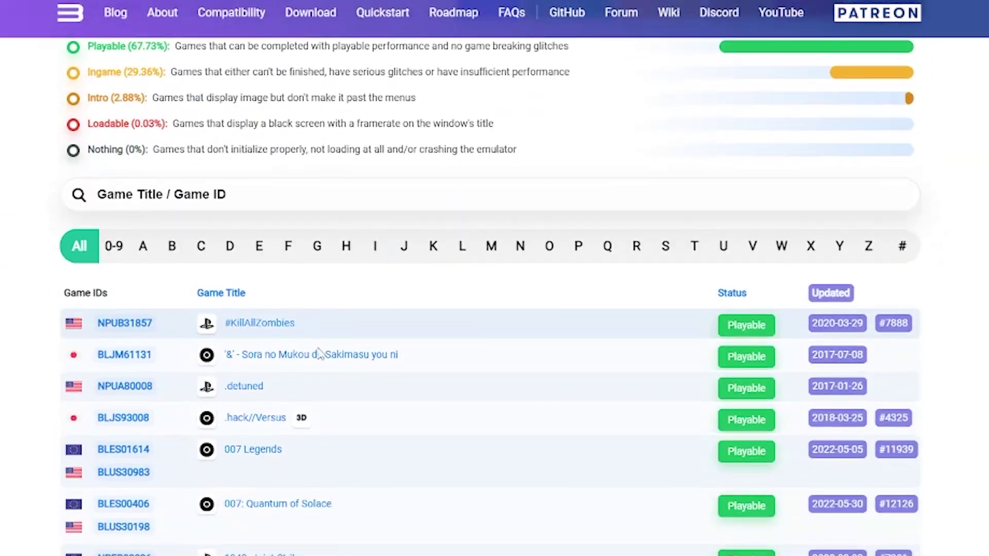
Step: Search the compatibility list for "god of war"
scroll(772, 355, "down", 15)
scroll(742, 359, "up", 7)
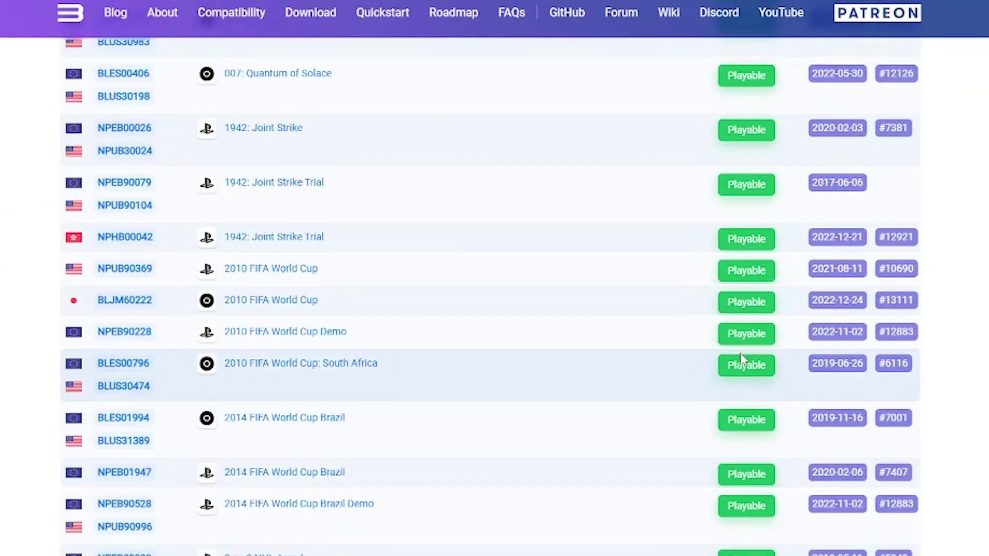
scroll(742, 359, "up", 10)
scroll(393, 309, "down", 5)
left_click(205, 266)
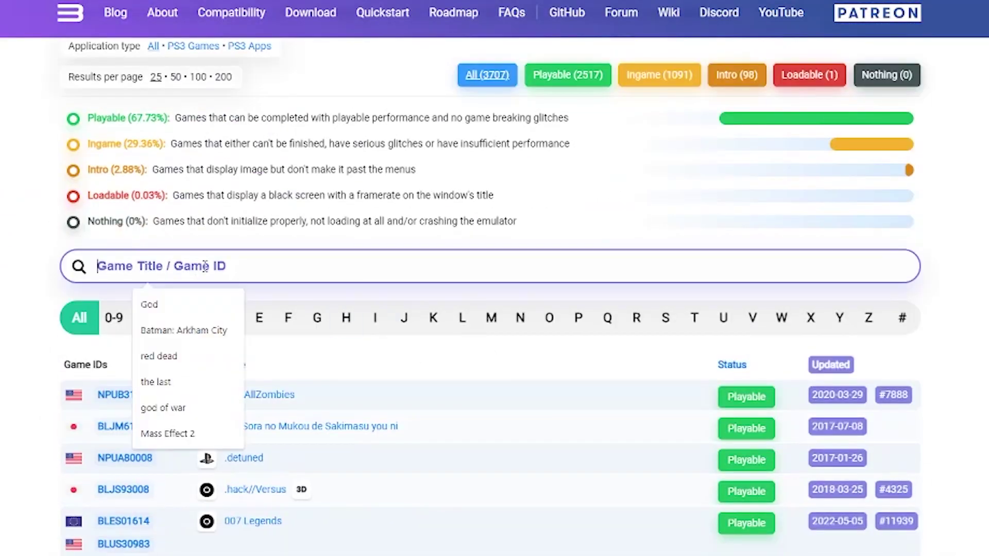
left_click(202, 408)
key("Return")
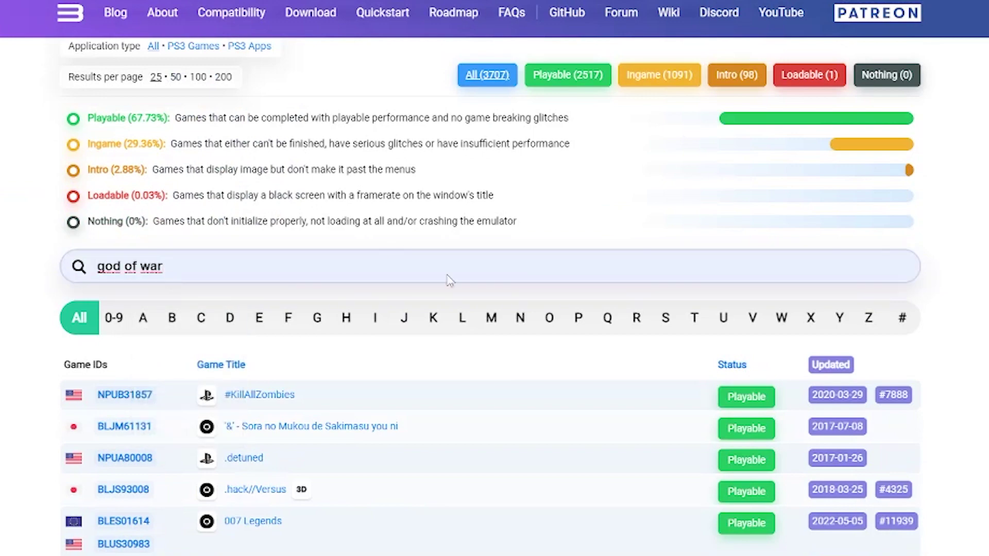
Step: Check the compatibility statuses of the God of War titles and open the wiki page of the God of War III disc release
scroll(469, 282, "down", 6)
scroll(324, 311, "down", 10)
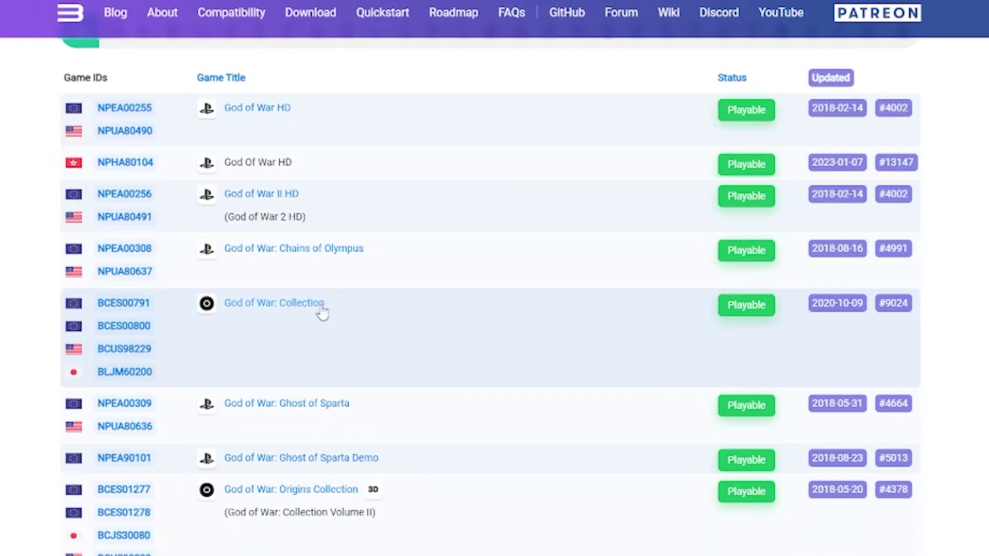
scroll(470, 309, "up", 7)
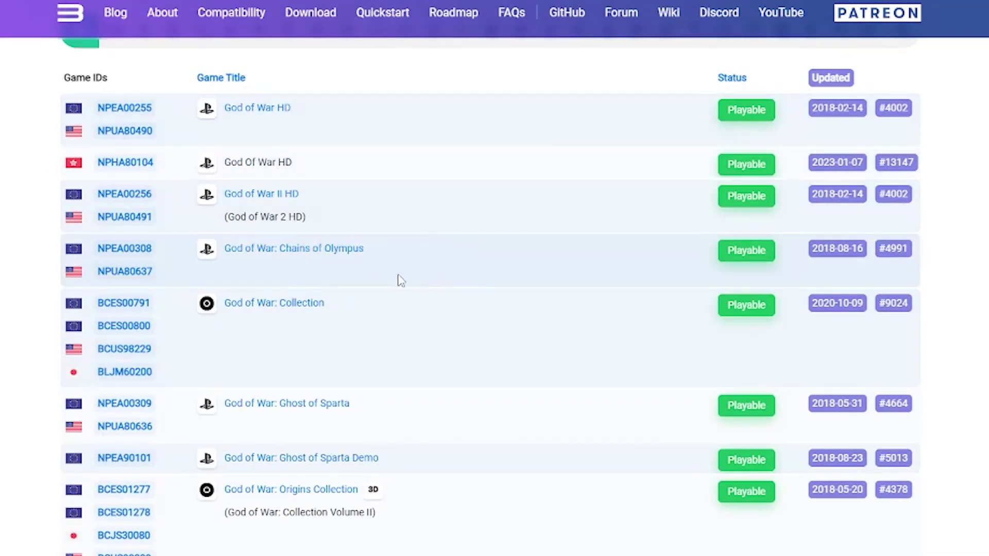
scroll(402, 281, "down", 7)
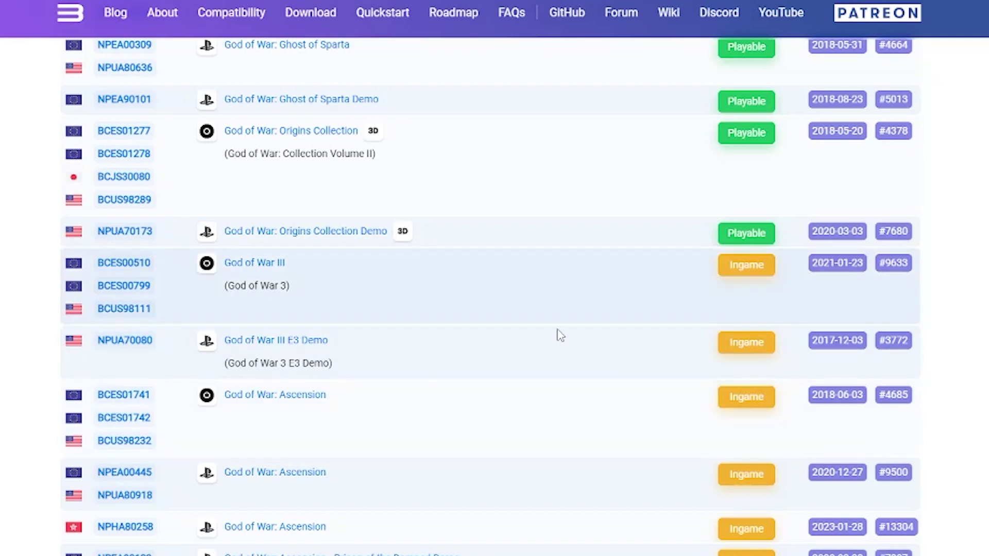
scroll(559, 336, "down", 3)
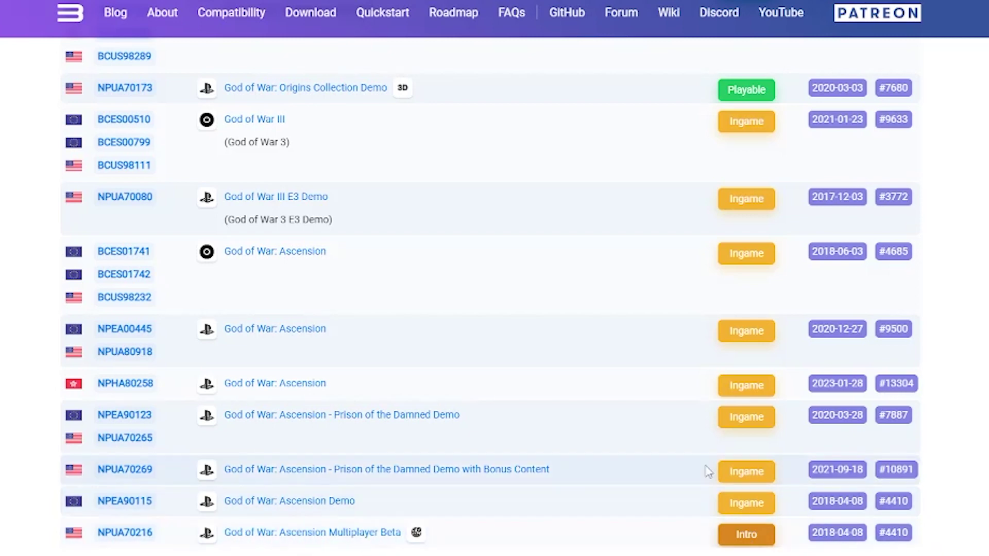
scroll(393, 368, "up", 1)
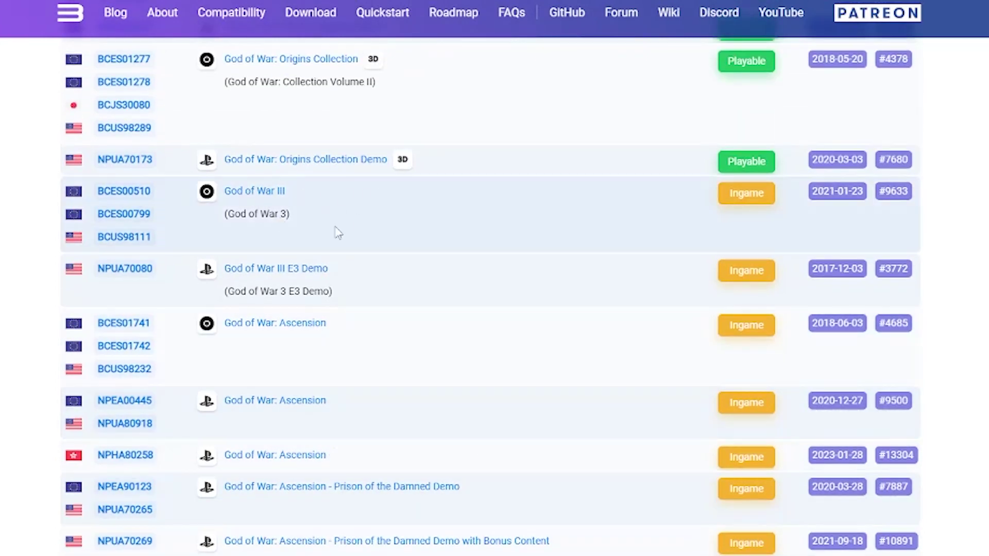
left_click(264, 194)
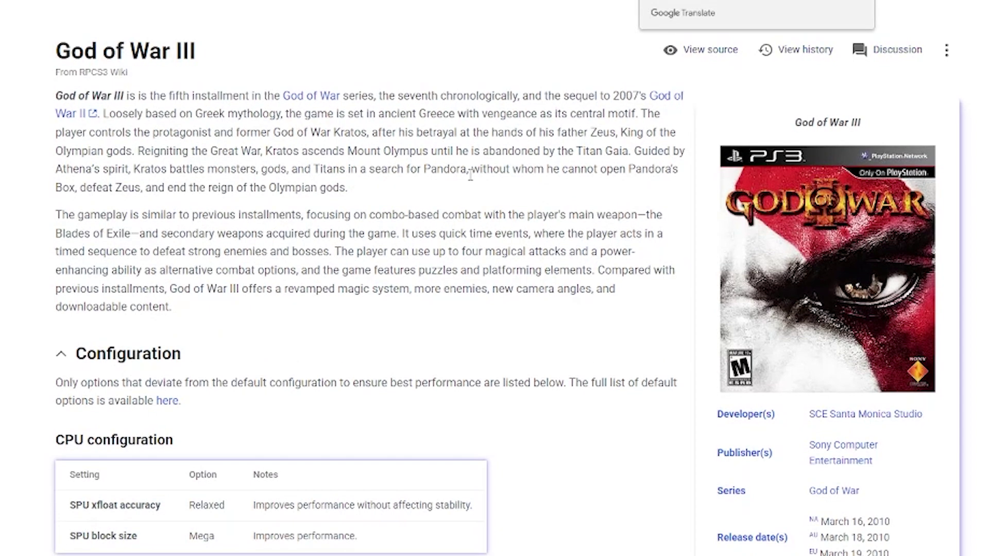
Step: Examine the recommended CPU, GPU and advanced configuration tables on the God of War III wiki page
scroll(468, 186, "down", 4)
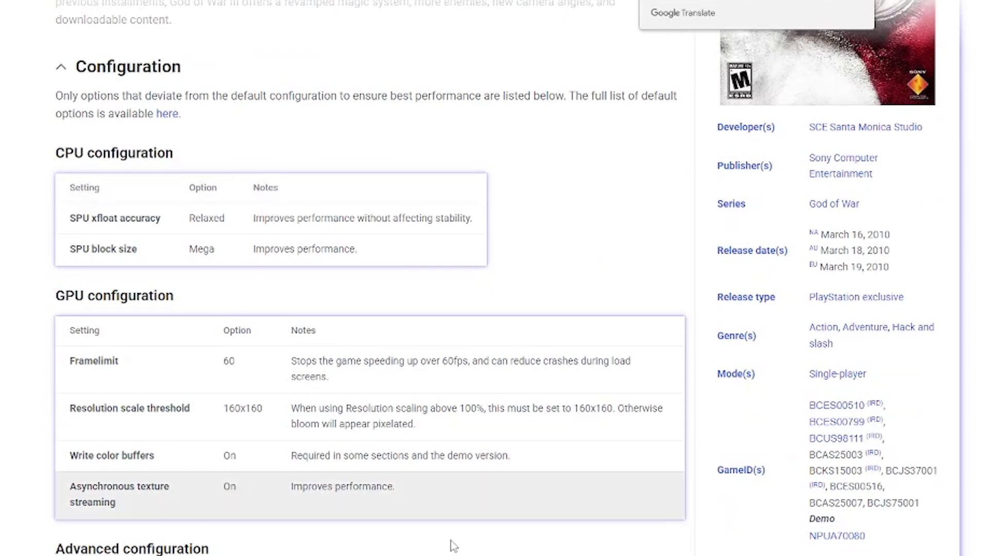
scroll(572, 271, "up", 4)
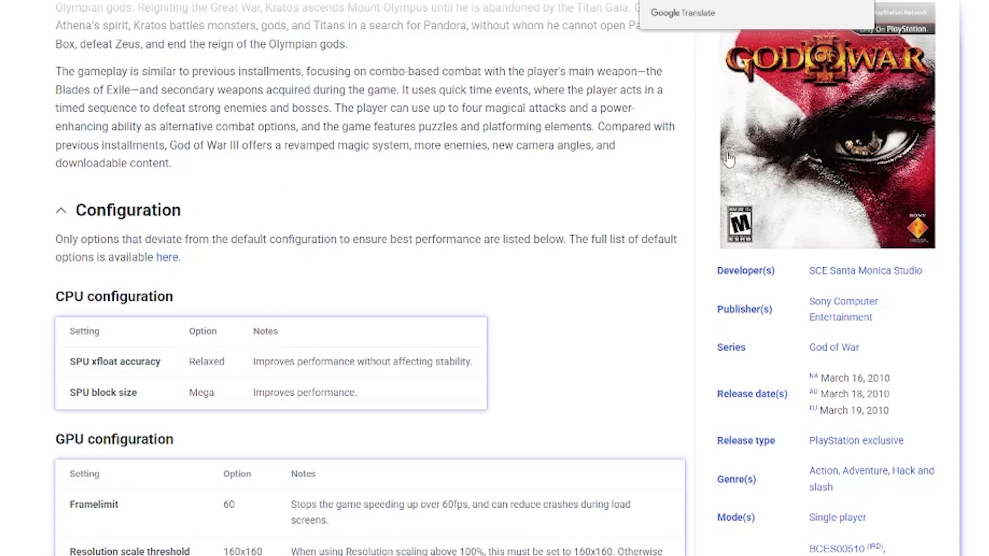
scroll(459, 264, "down", 2)
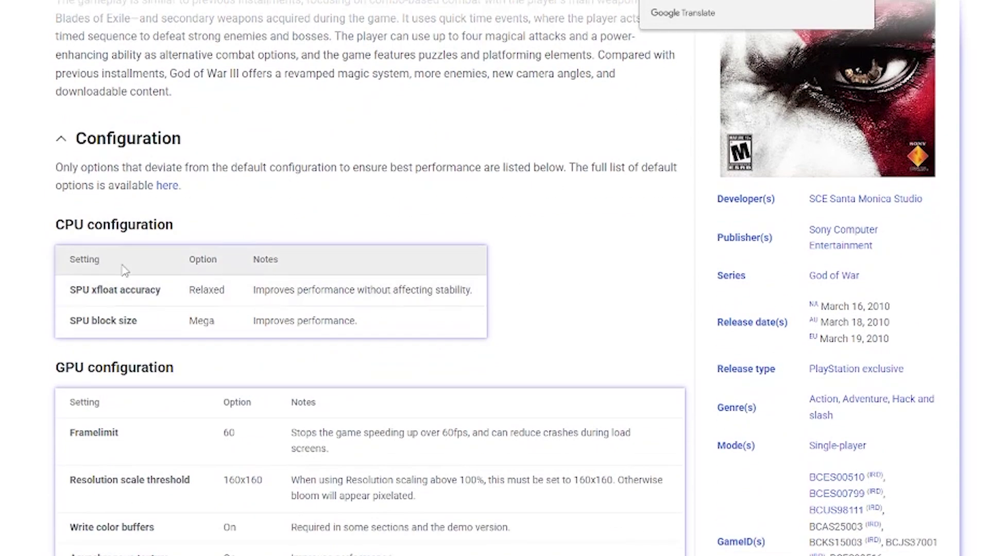
left_click_drag(57, 225, 154, 221)
left_click(247, 225)
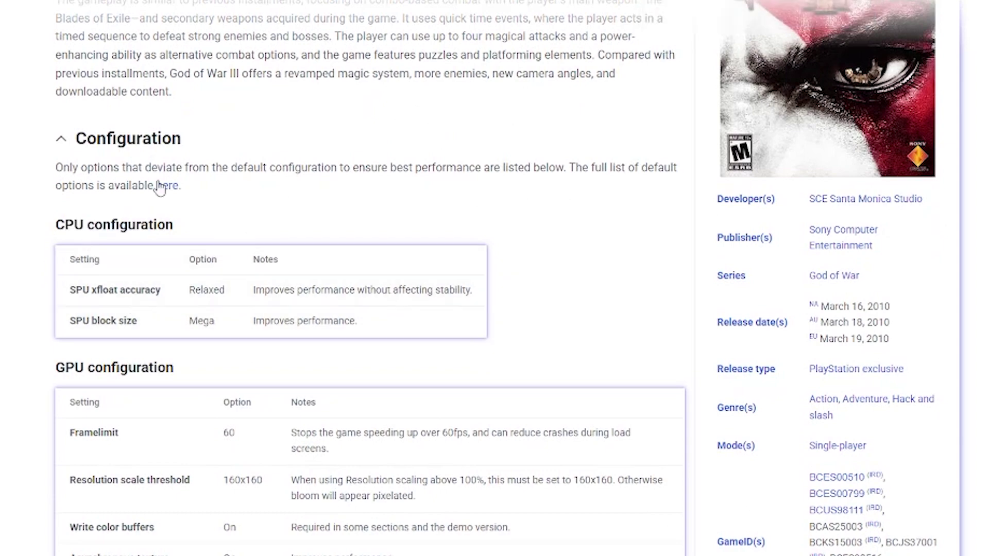
scroll(131, 155, "down", 5)
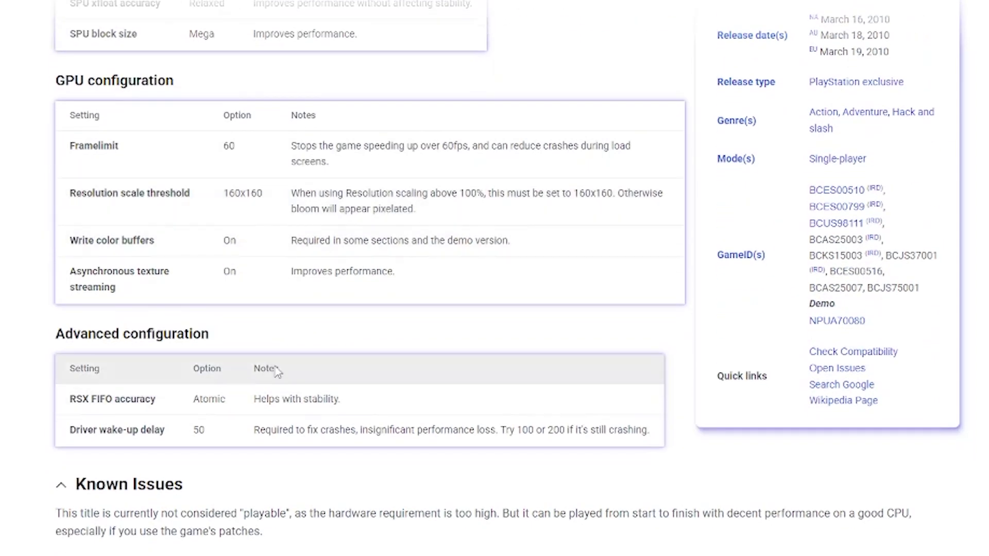
scroll(198, 286, "up", 2)
scroll(199, 286, "up", 2)
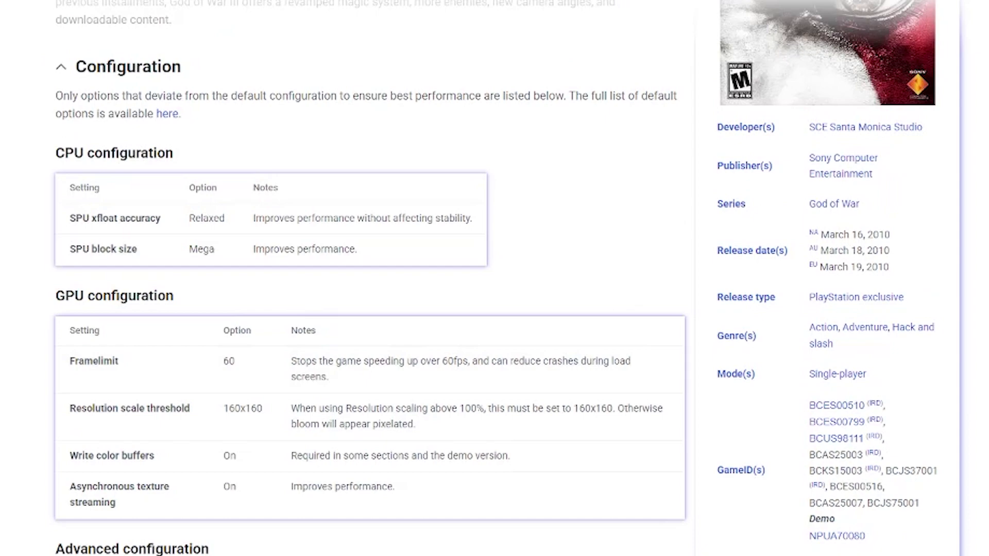
Step: Switch to RPCS3, place its window beside the wiki tables and open a new custom configuration for God of War Collection
key("alt+Tab")
left_click_drag(301, 15, 570, 49)
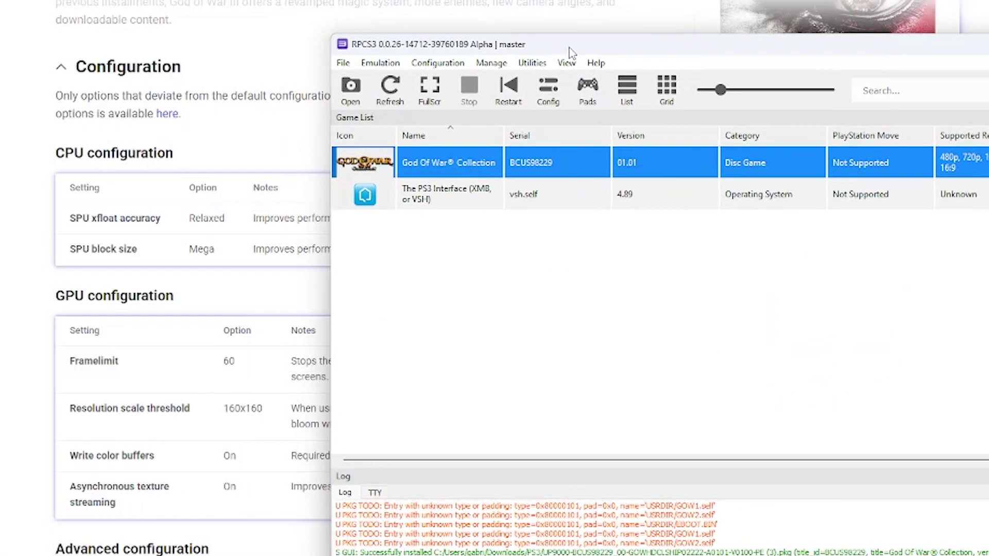
right_click(451, 176)
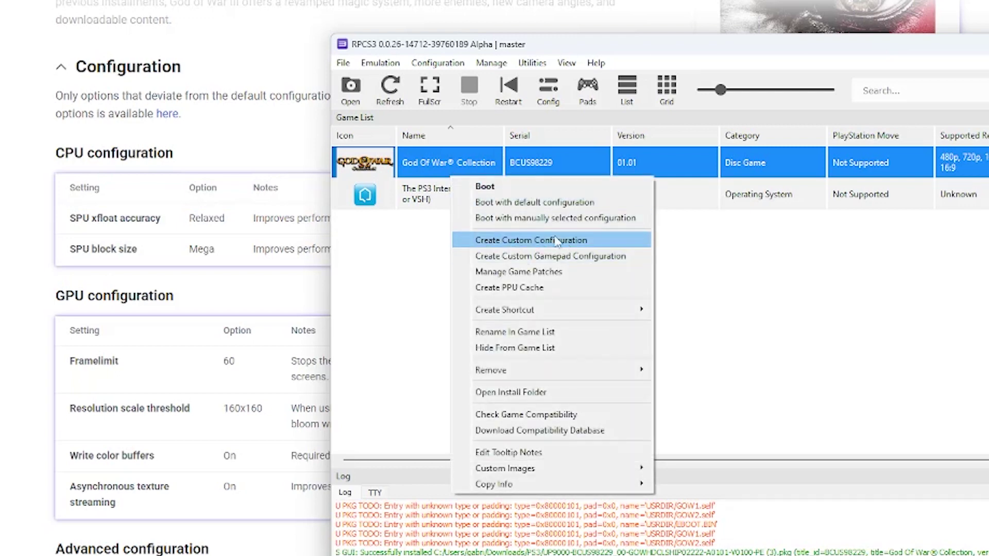
left_click(523, 243)
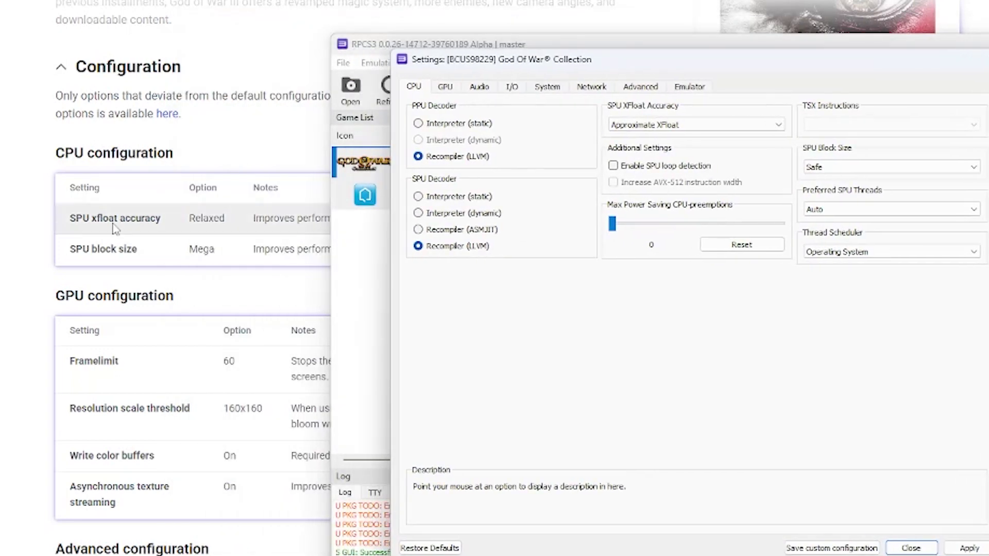
Step: Set SPU XFloat Accuracy to Relaxed XFloat and SPU Block Size to Mega in the game's CPU settings
left_click(446, 87)
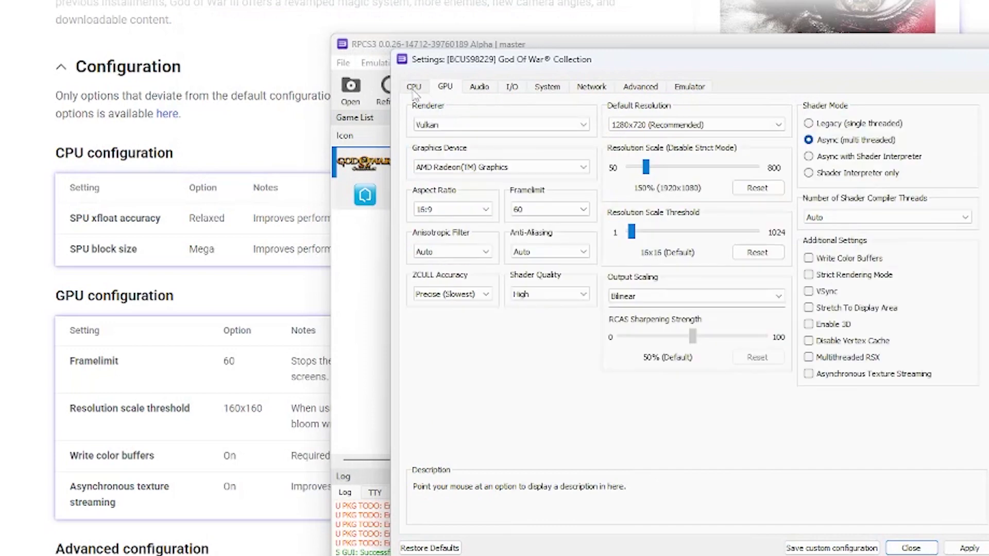
left_click(415, 88)
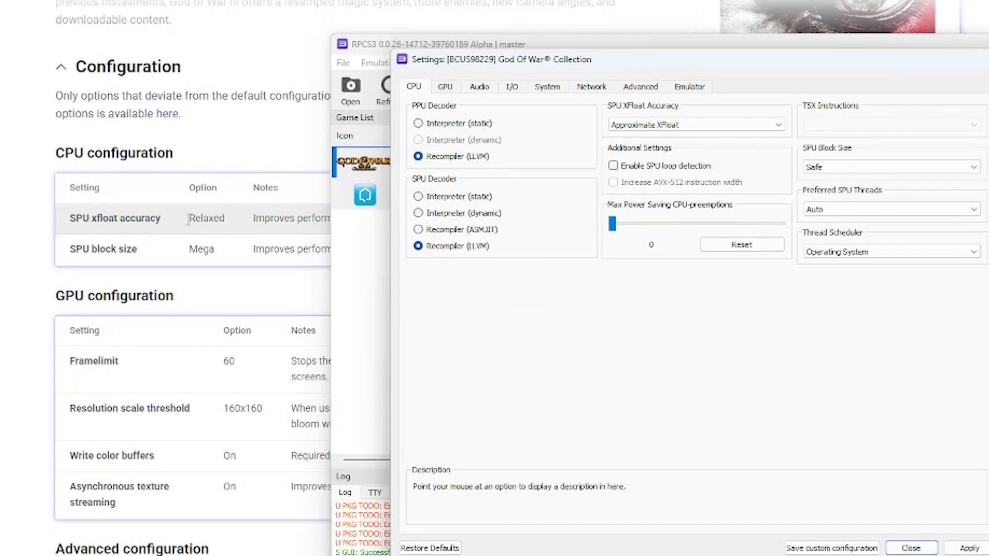
left_click(695, 125)
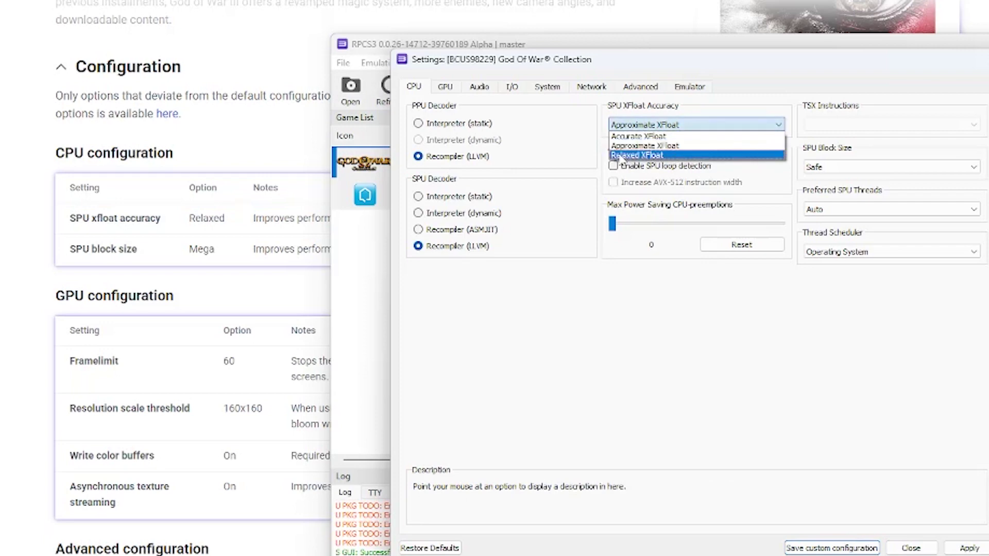
left_click(668, 155)
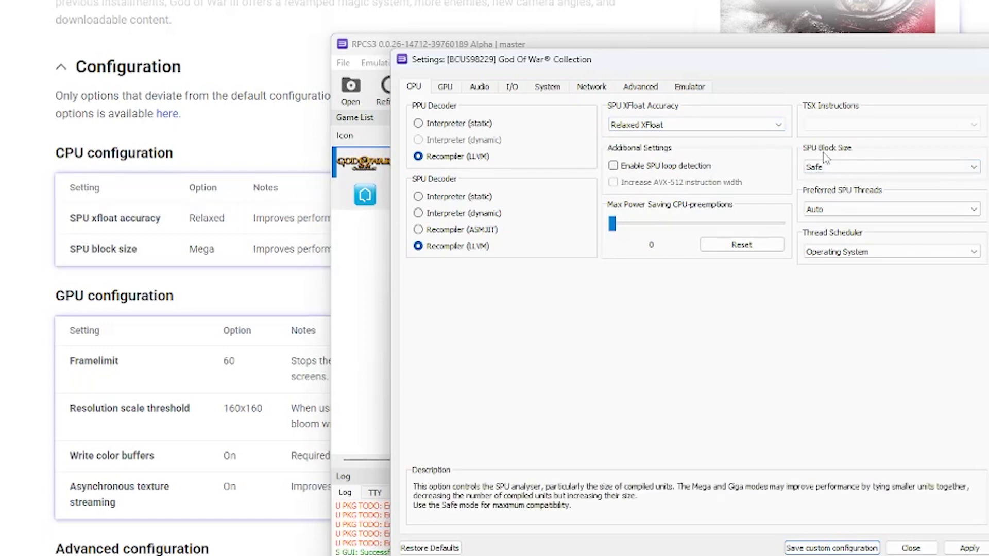
left_click(848, 168)
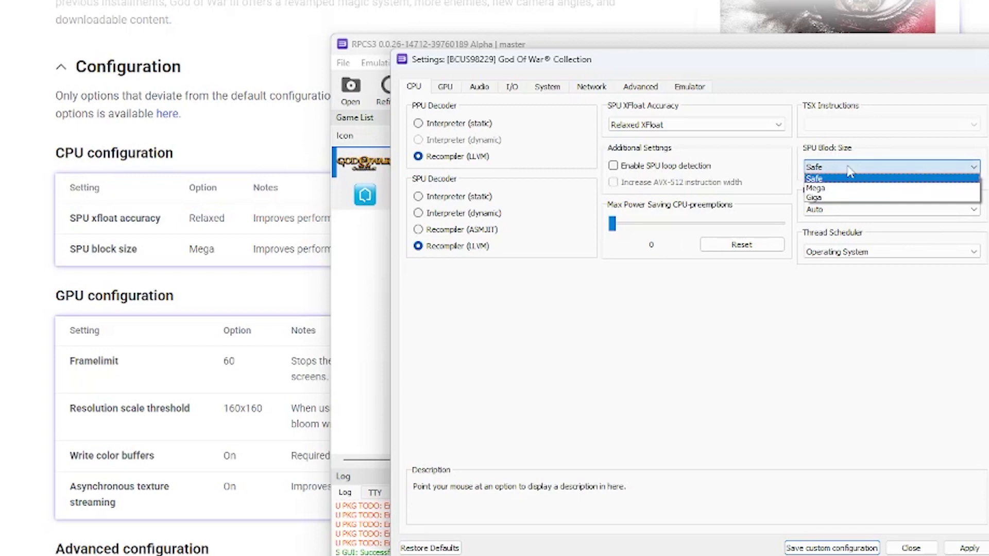
left_click(849, 188)
Step: In the game's GPU settings, set Resolution Scale Threshold to 159x159 and enable Write Color Buffers and Asynchronous Texture Streaming
scroll(85, 259, "down", 3)
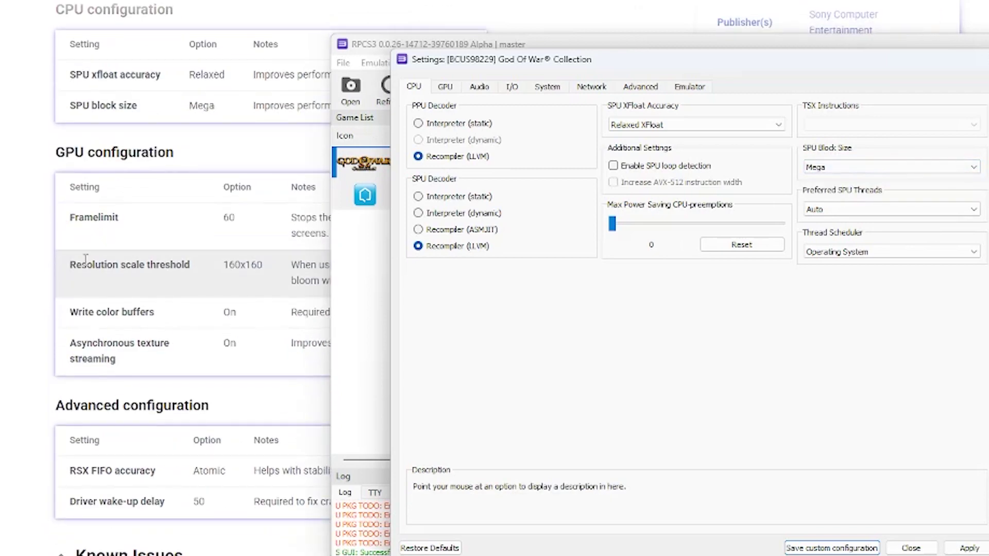
scroll(86, 259, "up", 3)
left_click(445, 87)
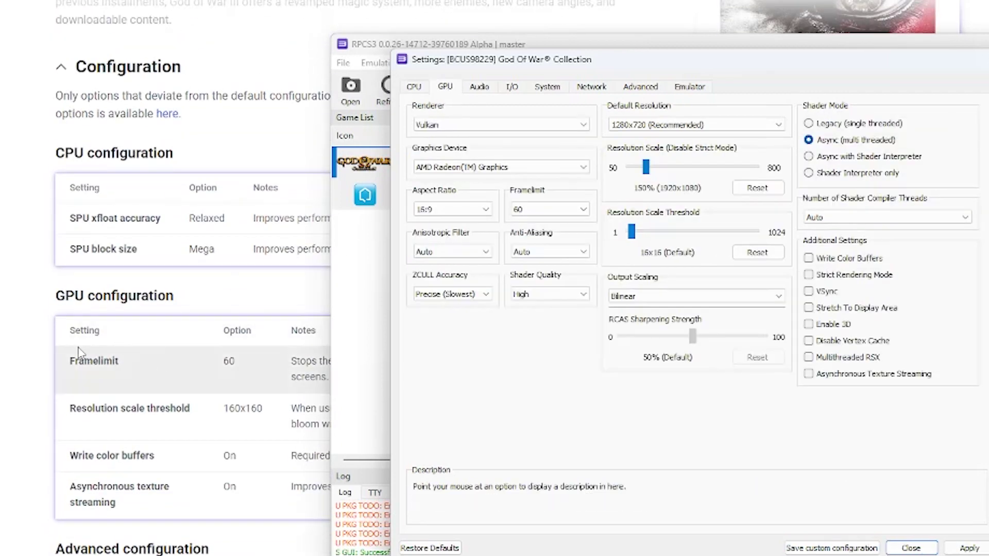
scroll(113, 307, "down", 2)
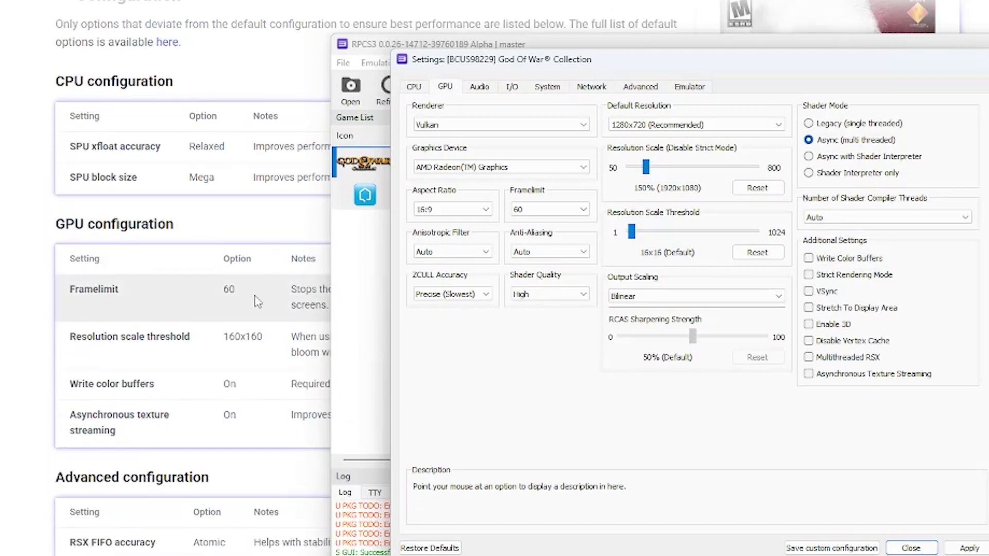
scroll(137, 288, "down", 2)
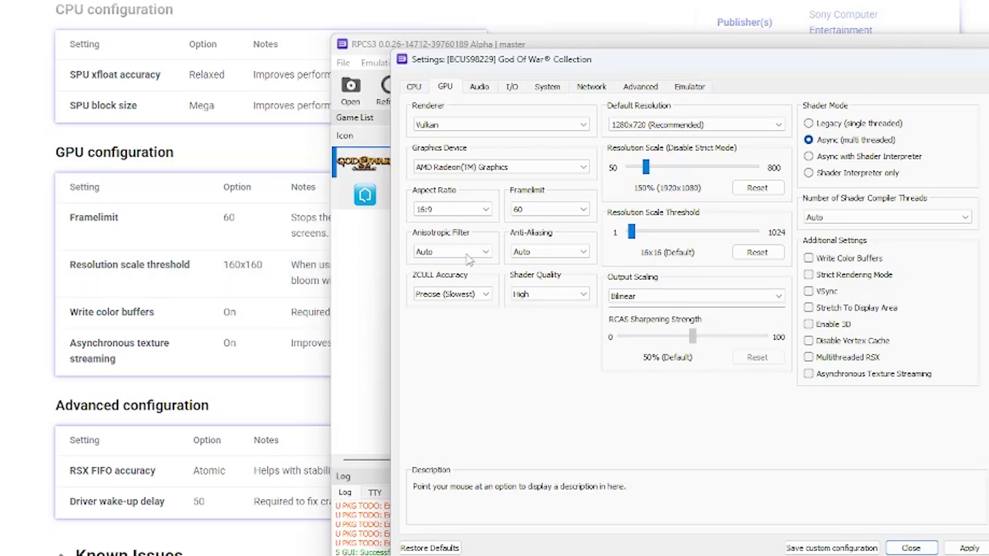
mouse_move(641, 248)
left_click_drag(632, 233, 653, 239)
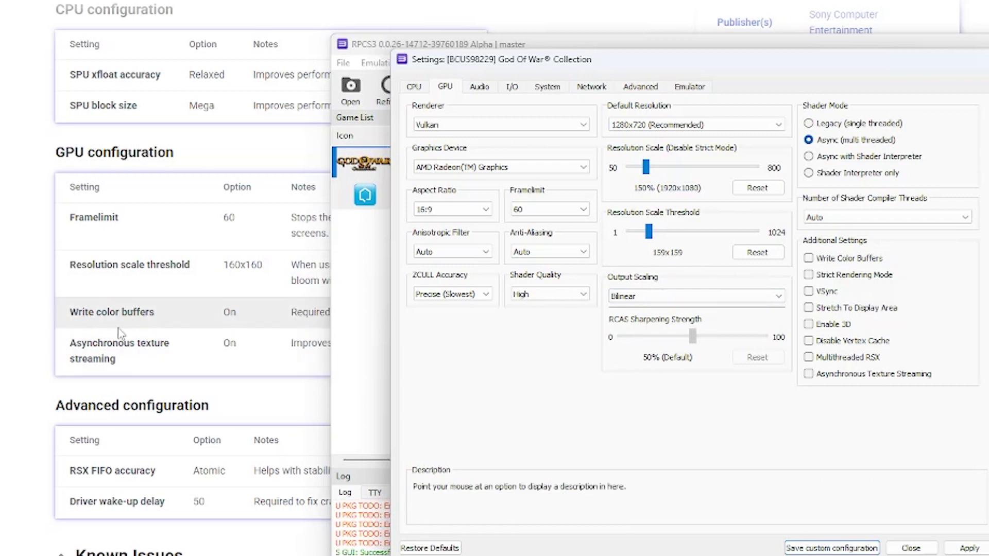
left_click(808, 259)
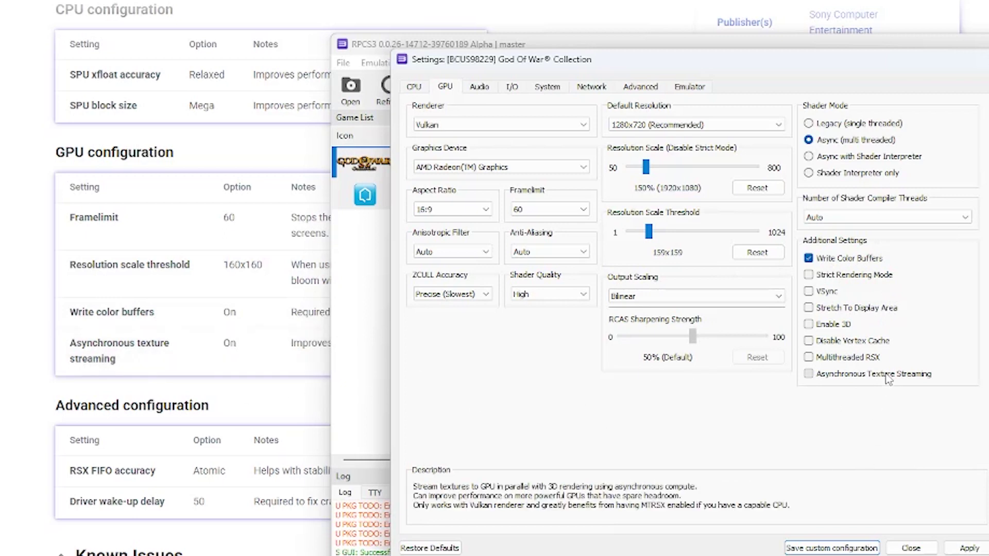
left_click(808, 374)
Step: Compare the wiki's advanced configuration with the game's Advanced settings, and close the custom configuration without saving
scroll(191, 312, "down", 3)
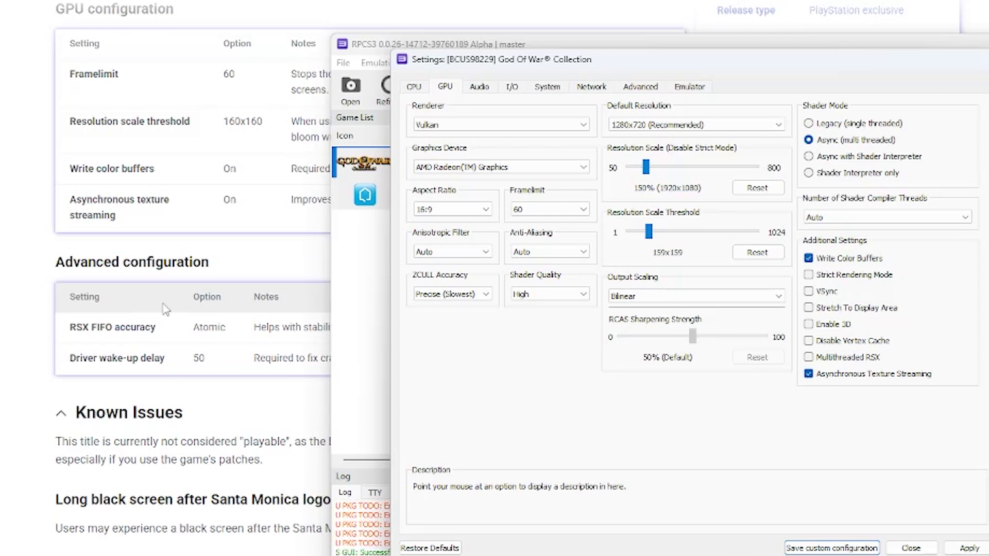
scroll(165, 258, "up", 7)
scroll(258, 304, "down", 1)
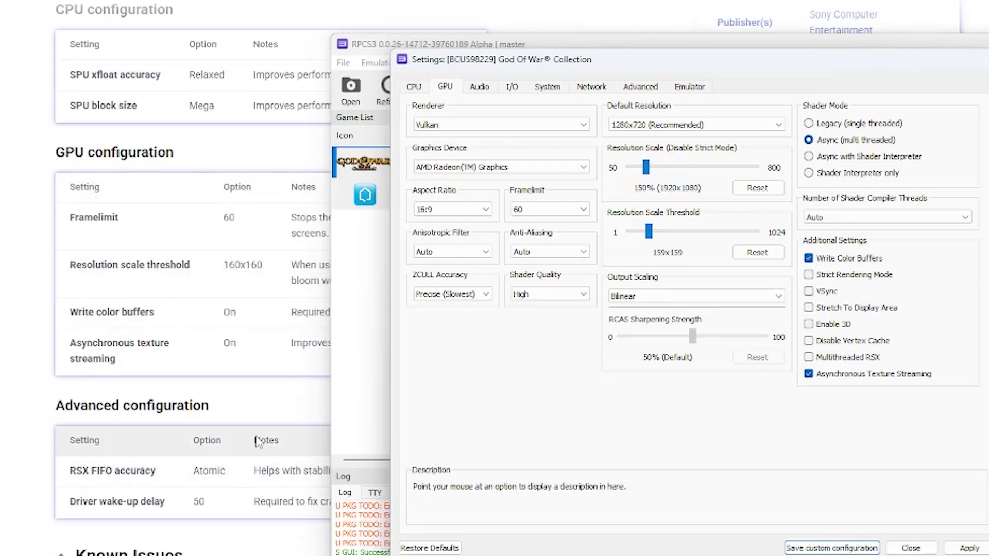
scroll(165, 306, "down", 1)
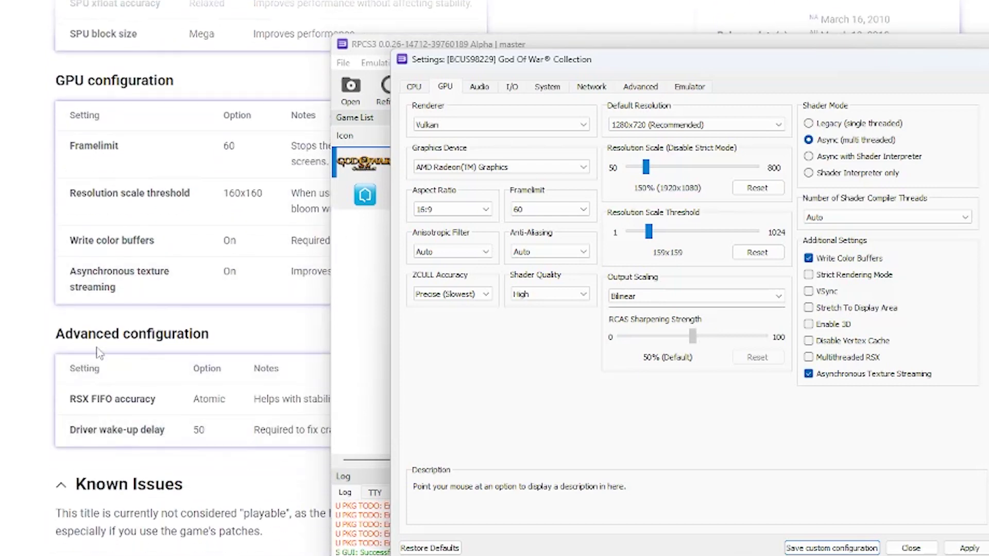
left_click(641, 87)
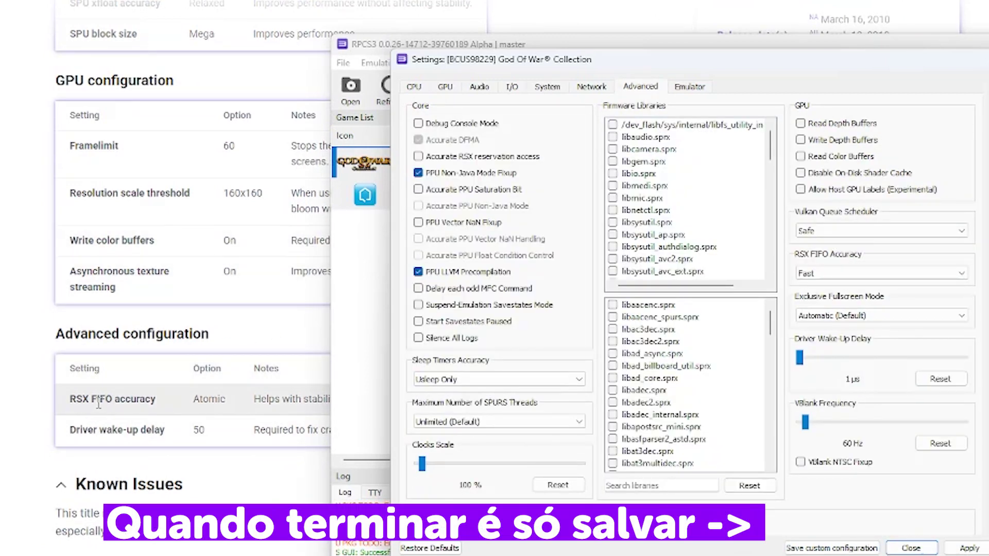
scroll(499, 379, "up", 1)
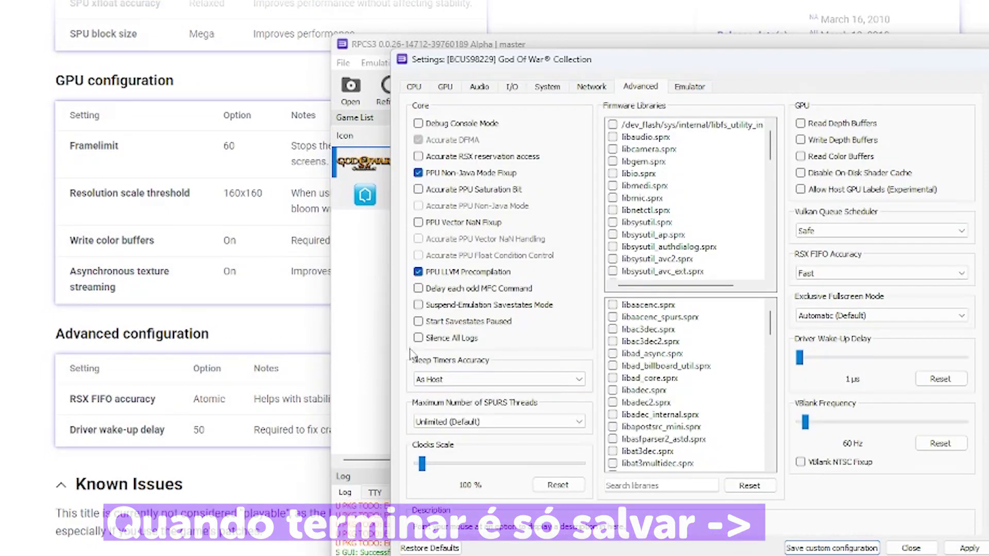
left_click(982, 57)
Step: Return from the God of War III wiki page to the God of War results in the compatibility list
left_click(261, 332)
scroll(276, 342, "up", 9)
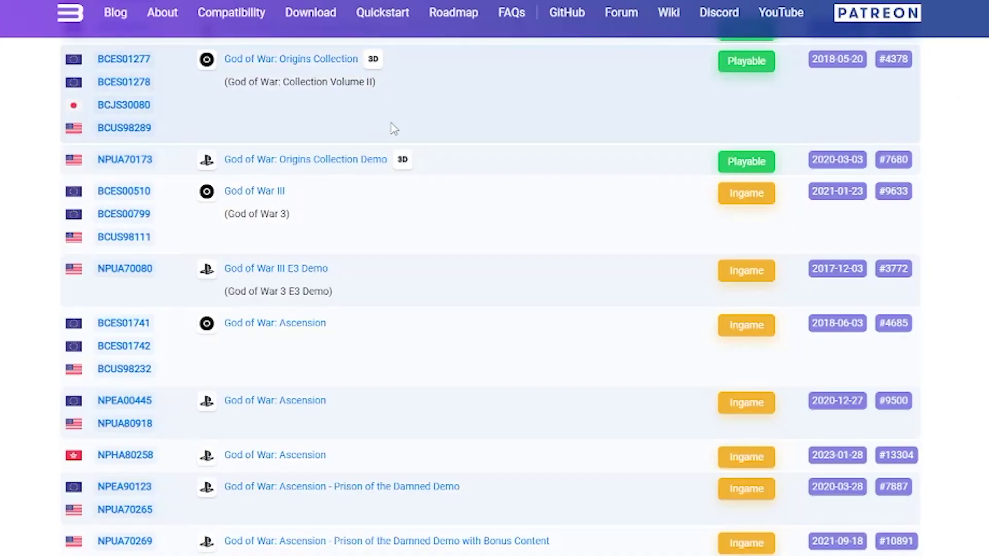
Step: Open the God of War: Ascension wiki page from the compatibility list and review its recommended CPU, GPU and Advanced configuration
scroll(412, 170, "down", 1)
scroll(515, 237, "up", 4)
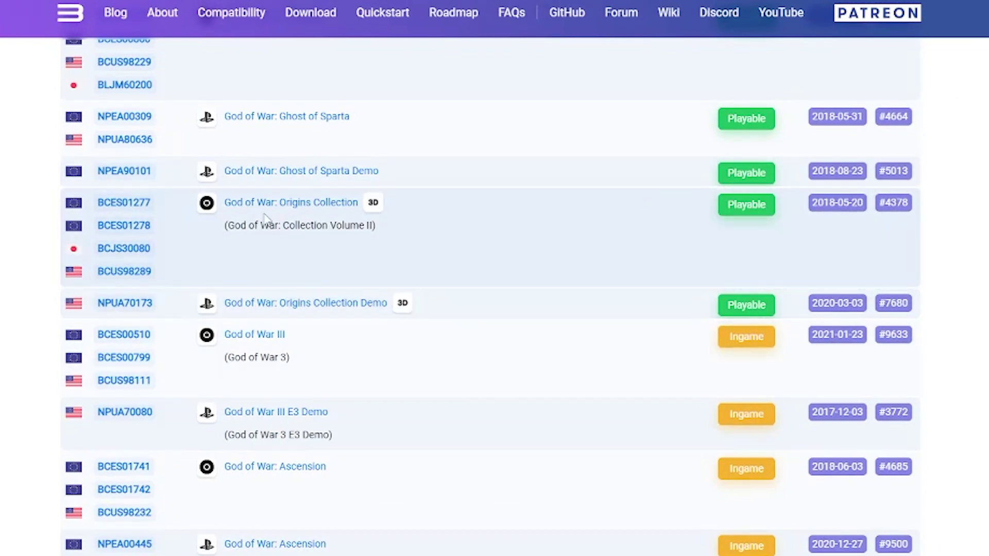
scroll(280, 309, "down", 3)
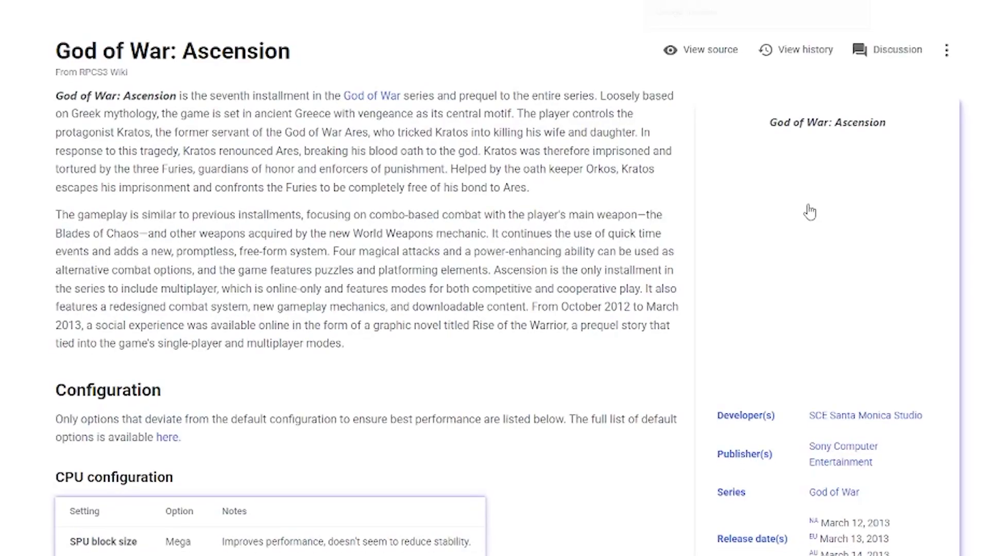
scroll(809, 211, "down", 5)
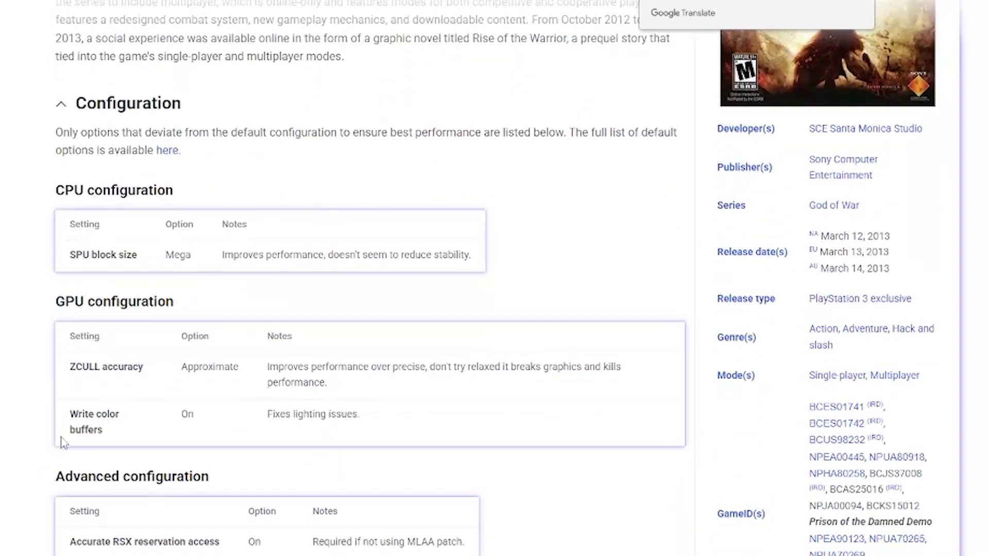
Step: Switch to RPCS3, check the compatibility of God of War Collection online, and open the game's wiki page from the result
mouse_move(646, 555)
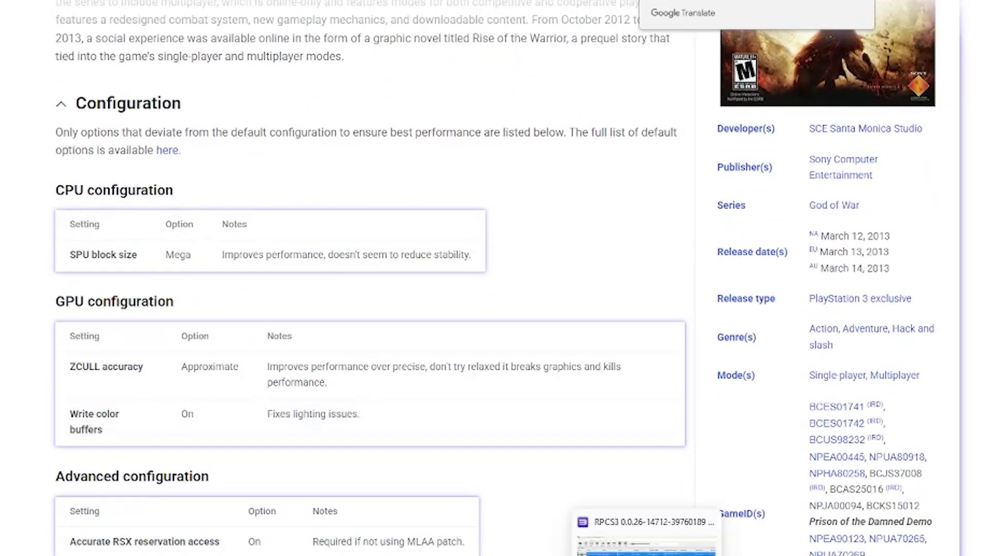
left_click(647, 546)
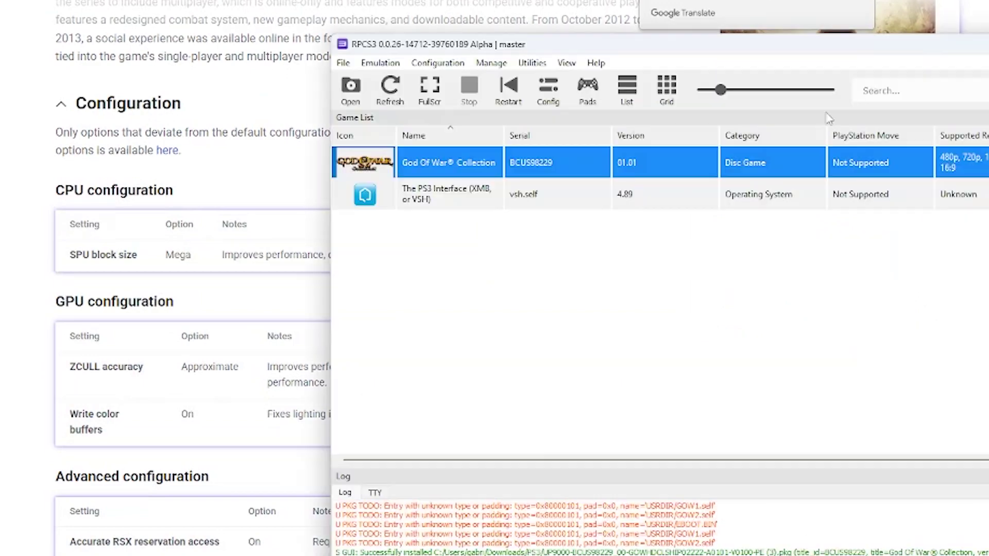
left_click_drag(868, 60, 560, 57)
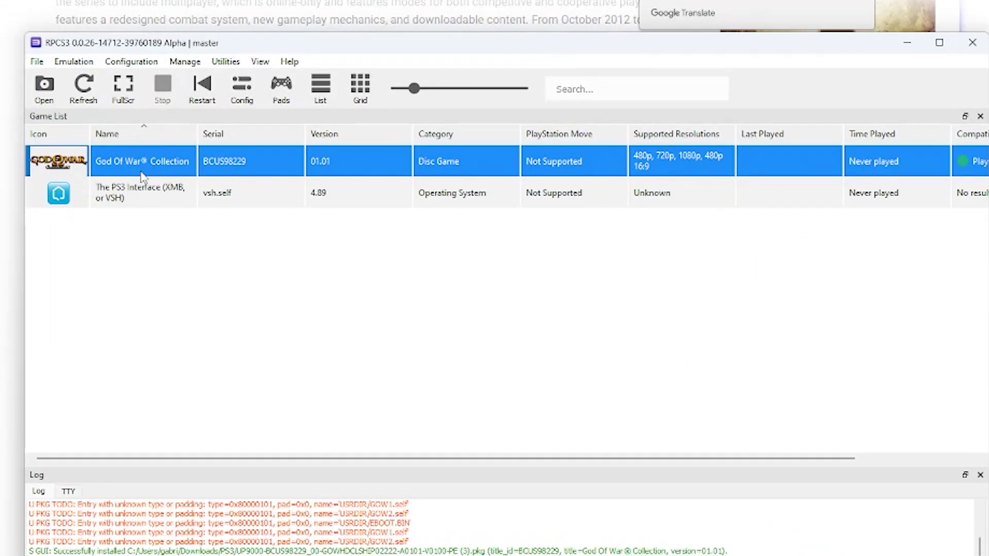
right_click(182, 167)
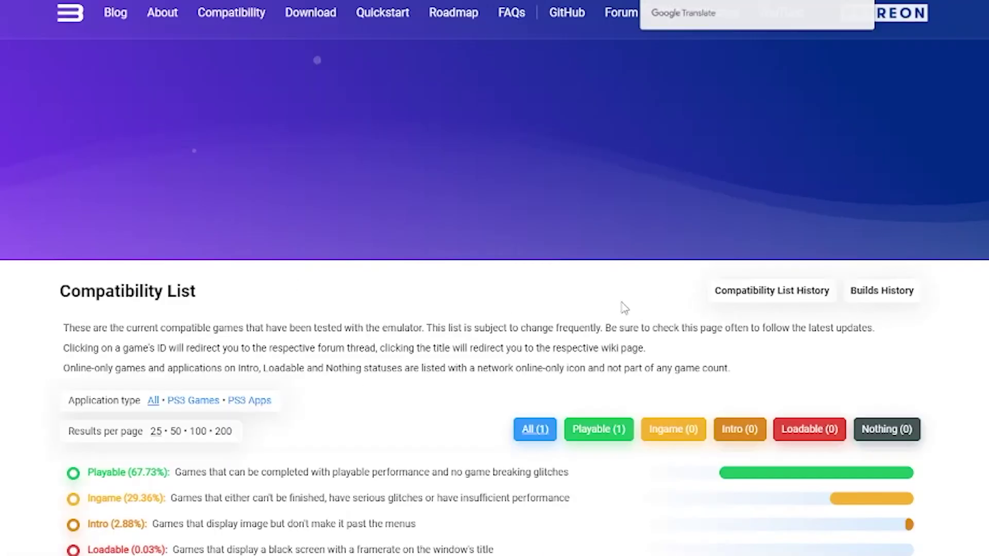
scroll(559, 221, "down", 10)
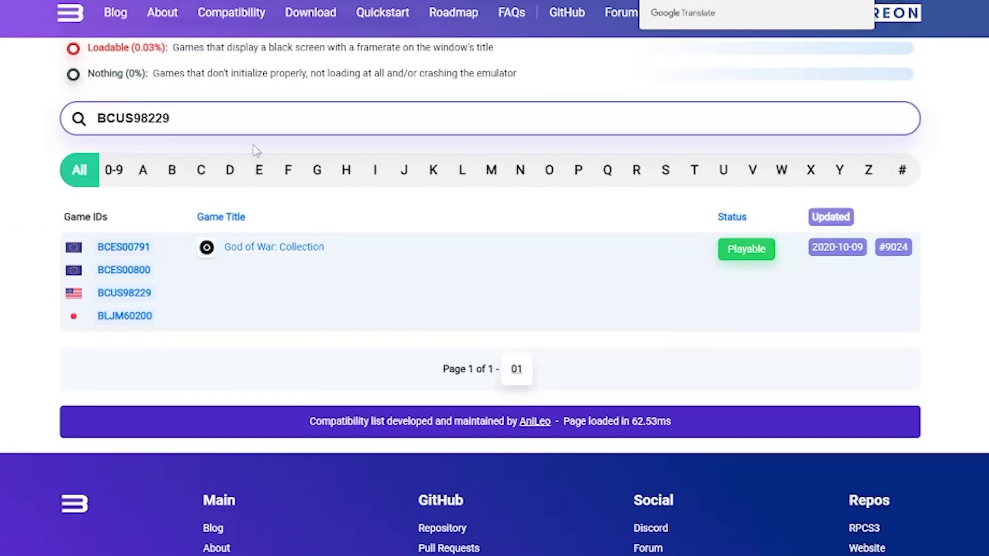
left_click(256, 150)
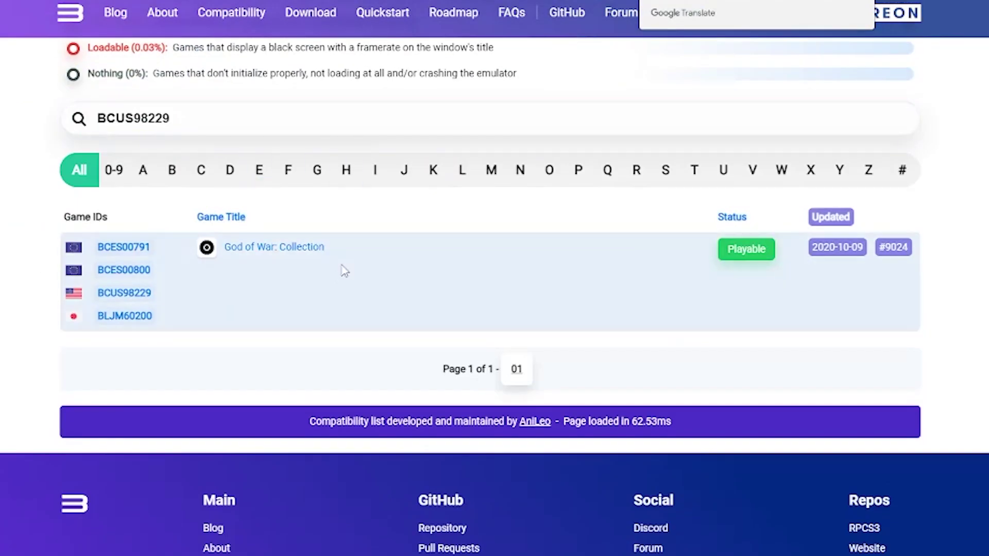
left_click(277, 248)
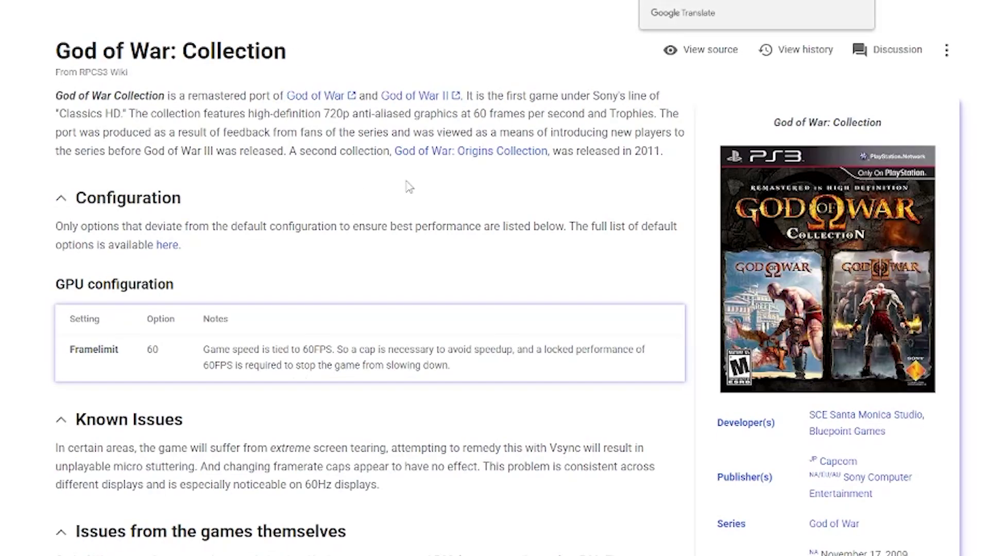
Step: Examine the Framelimit option and its notes in the GPU configuration section of the God of War: Collection wiki page
scroll(449, 255, "down", 1)
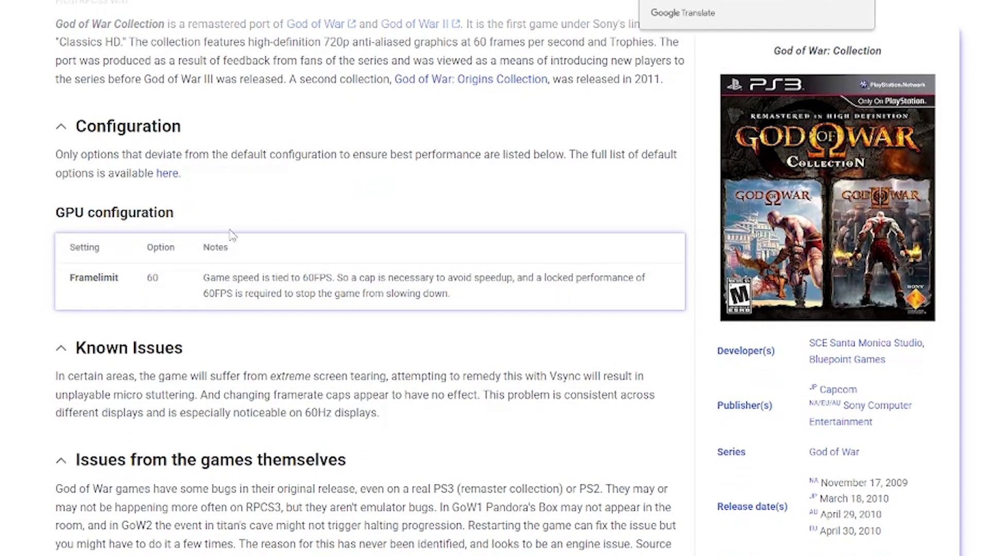
left_click_drag(72, 234, 53, 212)
double_click(152, 278)
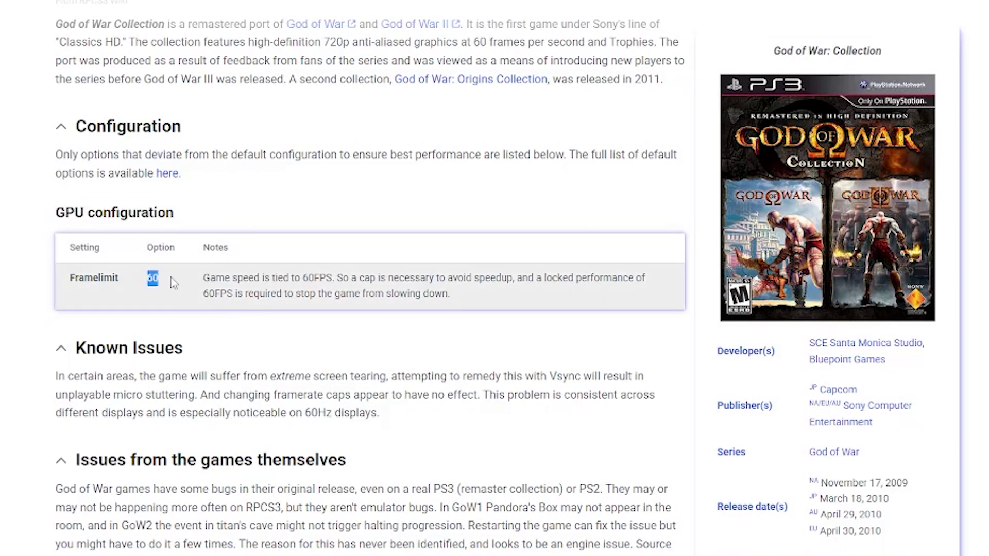
left_click(150, 277)
left_click_drag(151, 277, 390, 322)
left_click(478, 314)
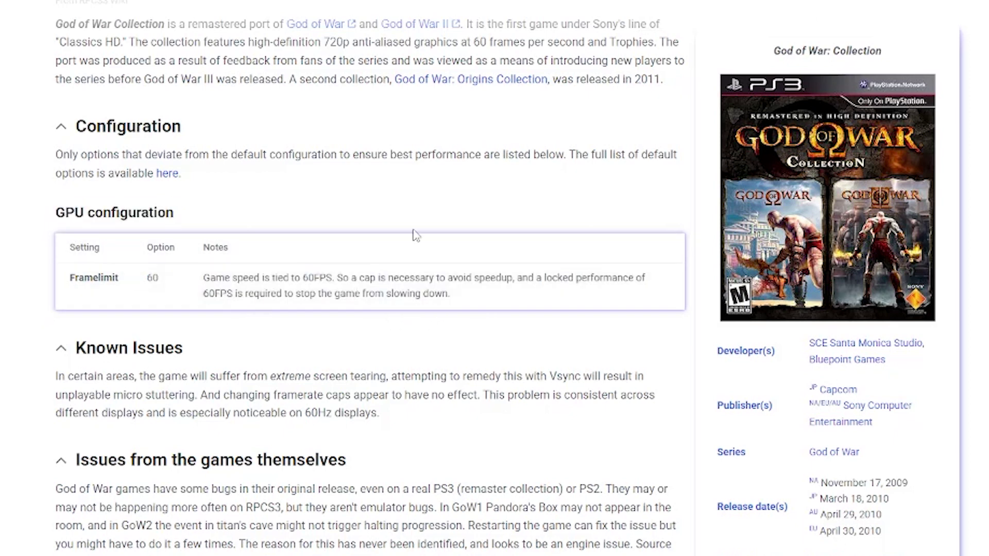
right_click(416, 225)
left_click(498, 412)
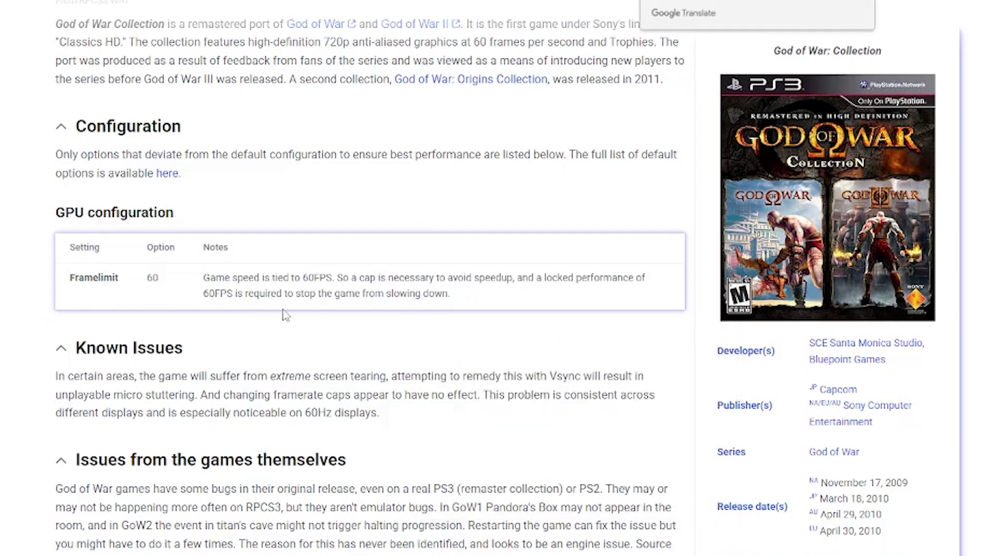
left_click_drag(214, 280, 490, 295)
left_click(487, 361)
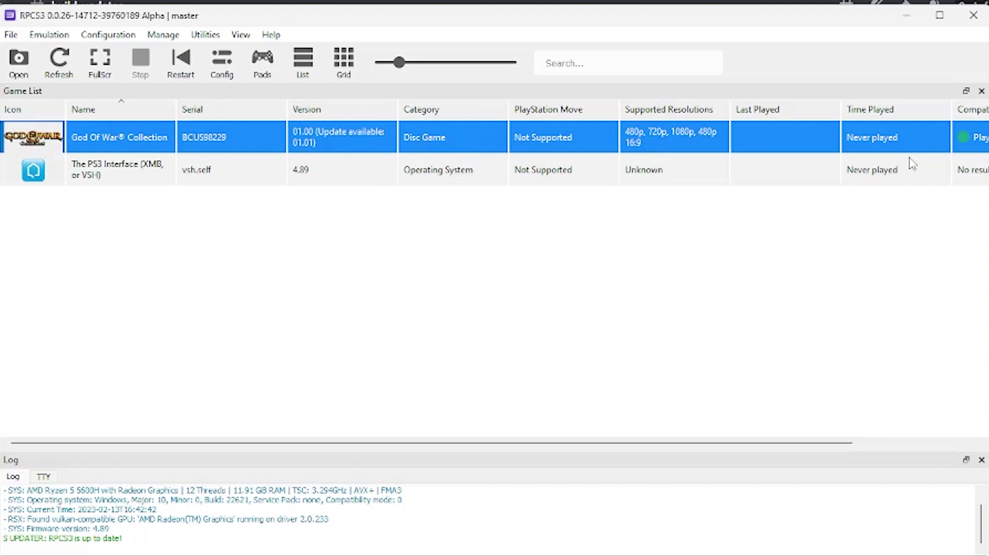
Step: Check God of War Collection's compatibility and version details in the RPCS3 game list, and copy the game's serial
left_click_drag(549, 443, 791, 246)
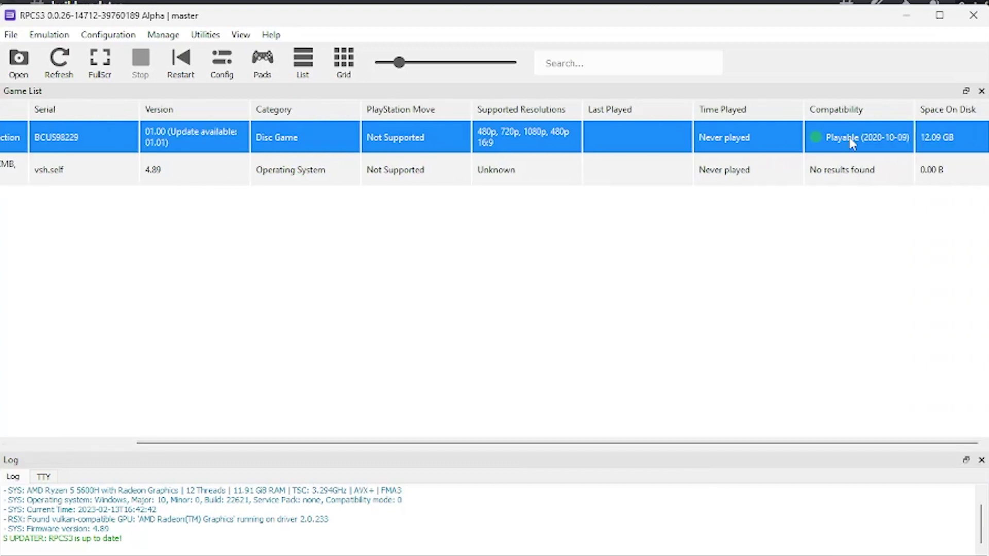
left_click_drag(711, 444, 455, 415)
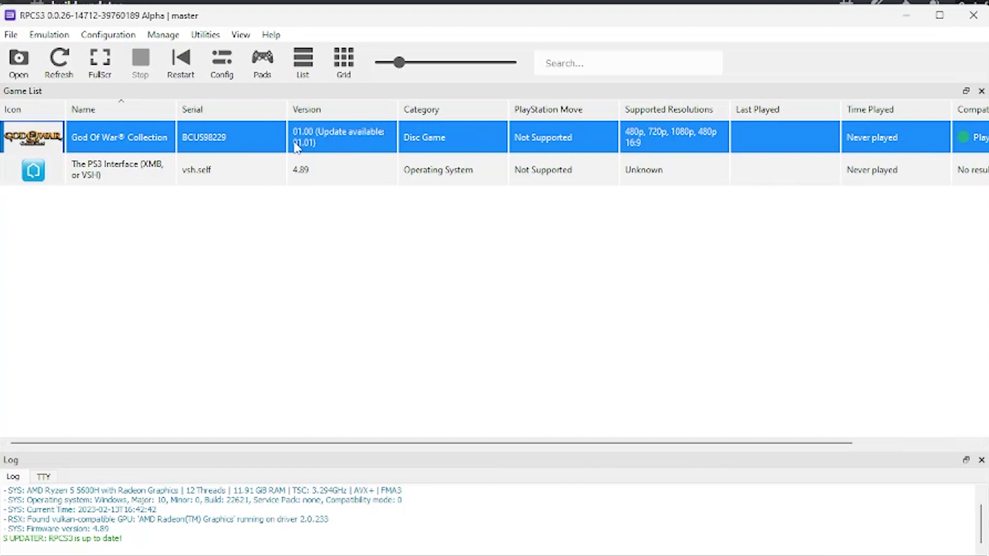
right_click(220, 140)
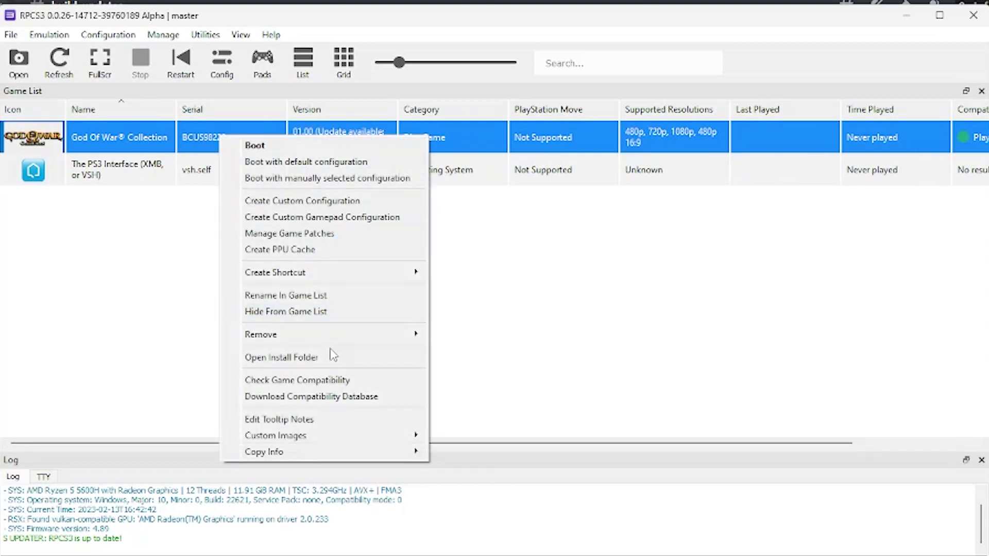
mouse_move(324, 458)
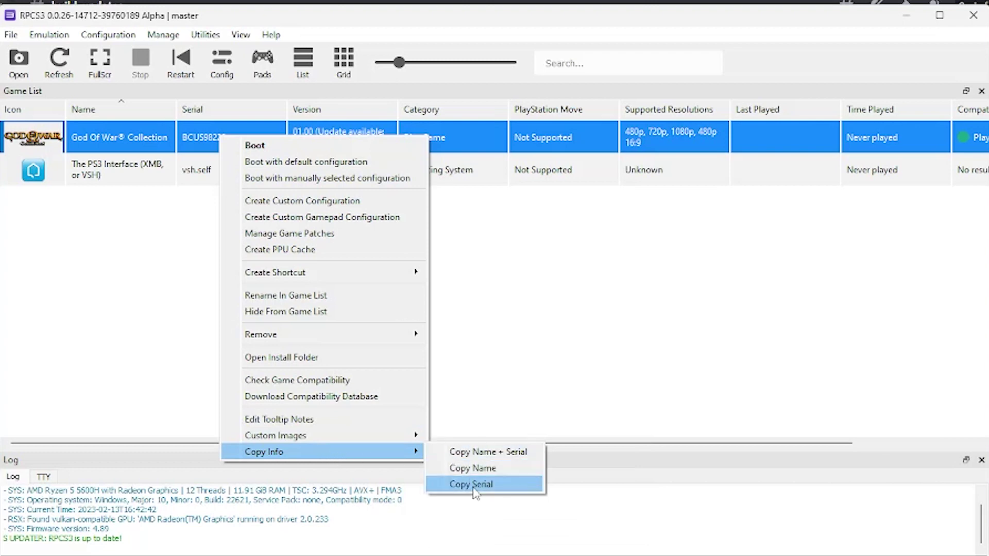
left_click(494, 484)
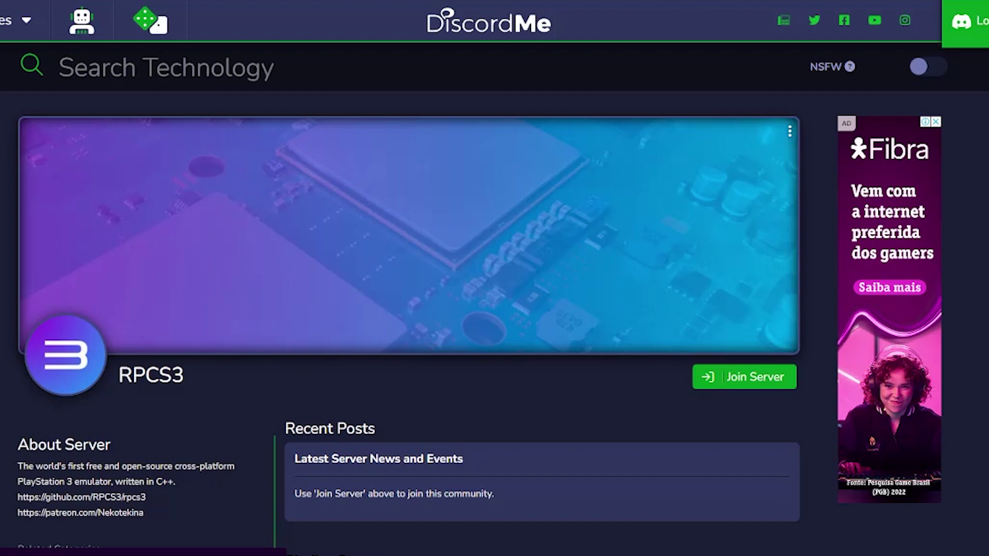
Step: Join the RPCS3 Discord server from its DiscordMe page and look over the server's home feed
scroll(495, 299, "down", 2)
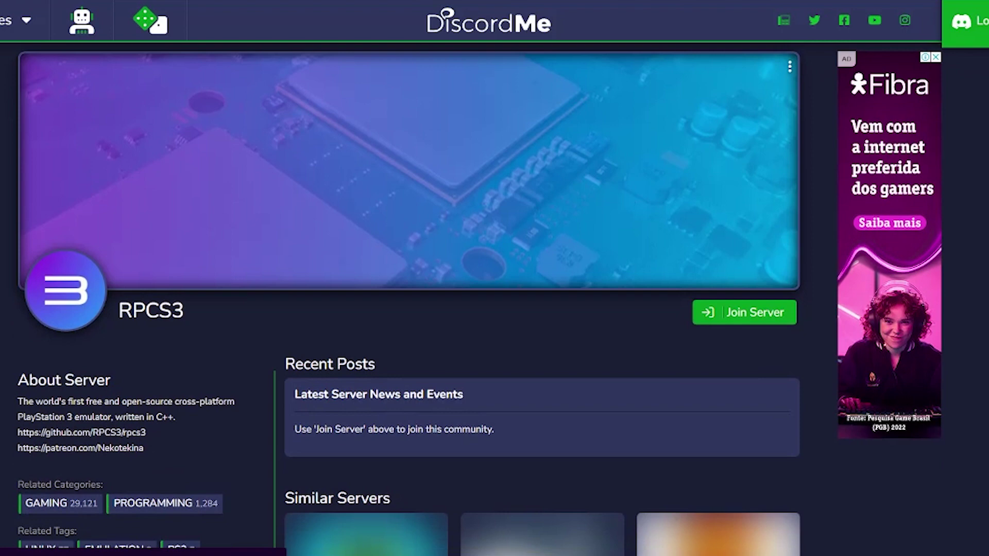
scroll(194, 224, "up", 2)
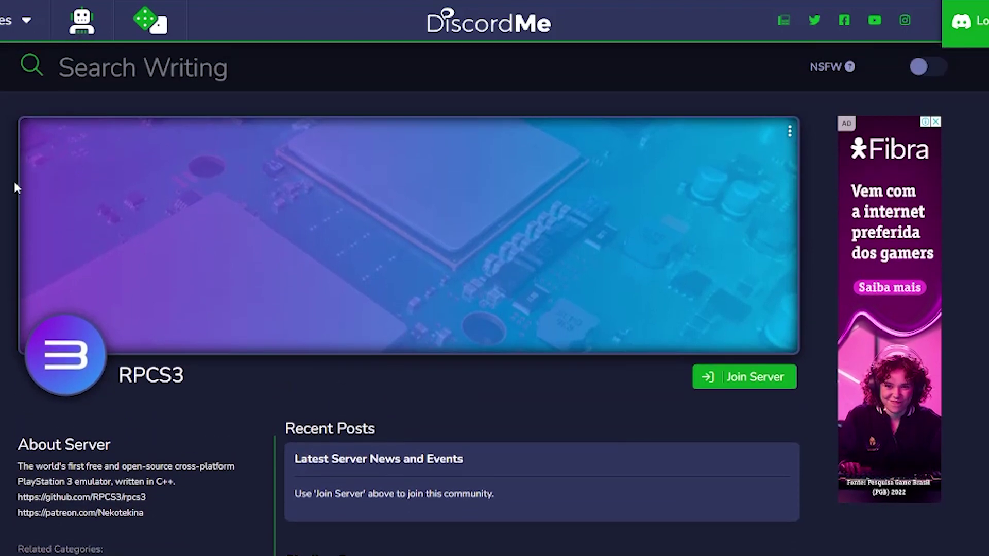
scroll(227, 317, "down", 4)
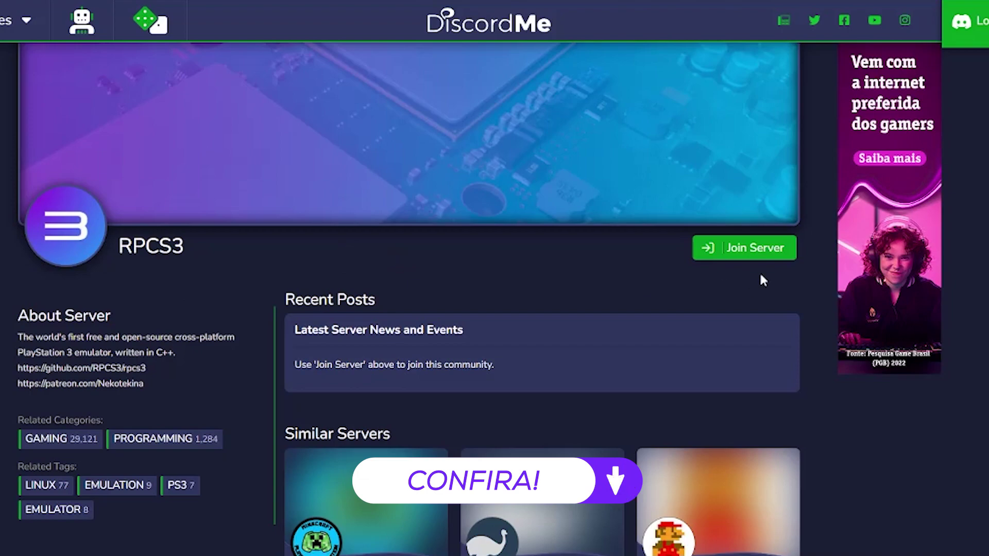
left_click(742, 248)
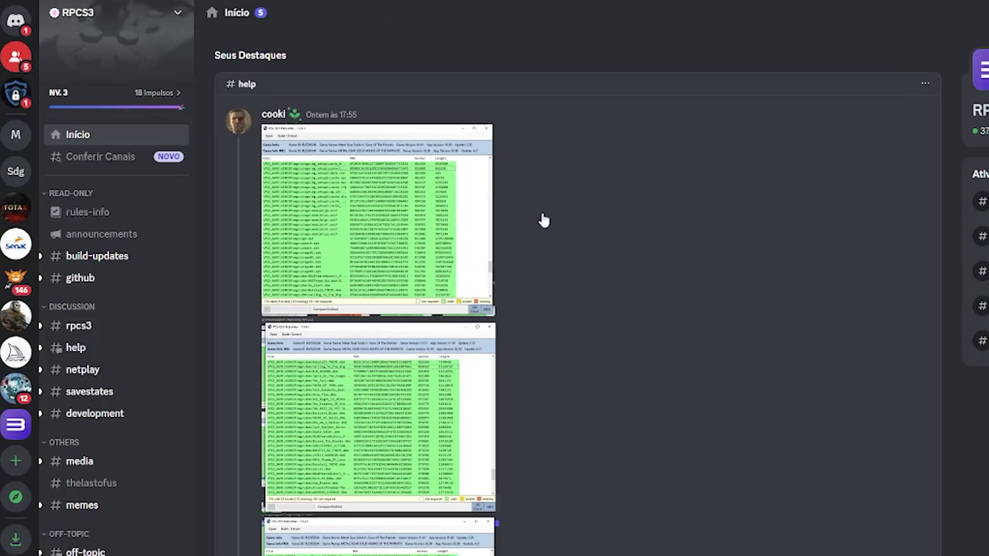
scroll(544, 220, "down", 10)
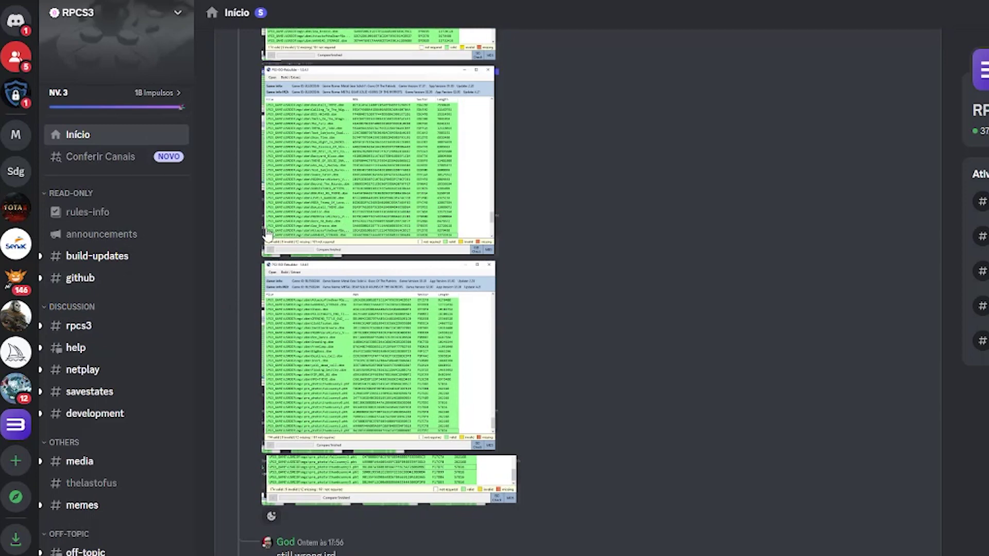
Step: From the build-updates channel, search the server for "God of War Collection" and look through the update messages found
left_click(104, 264)
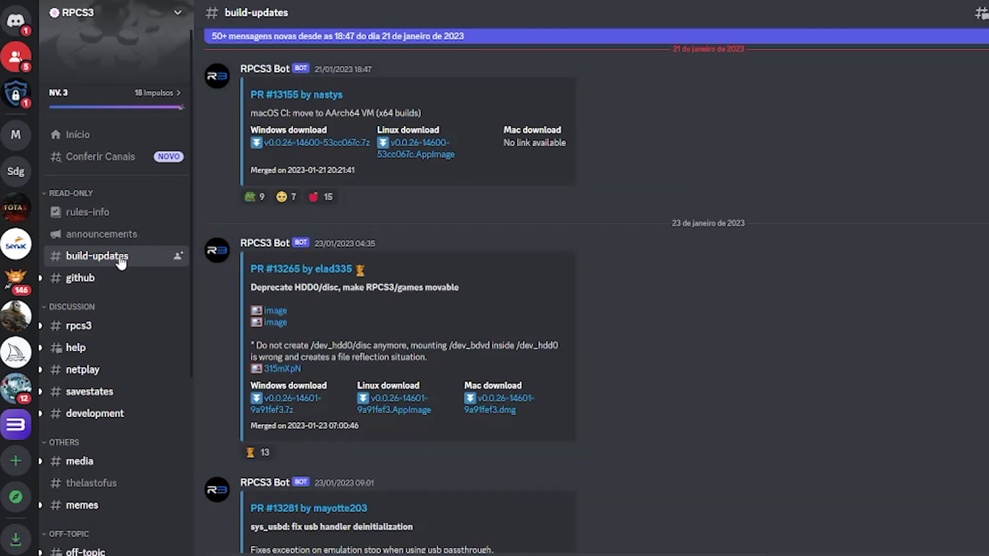
left_click(870, 15)
key("ctrl+v")
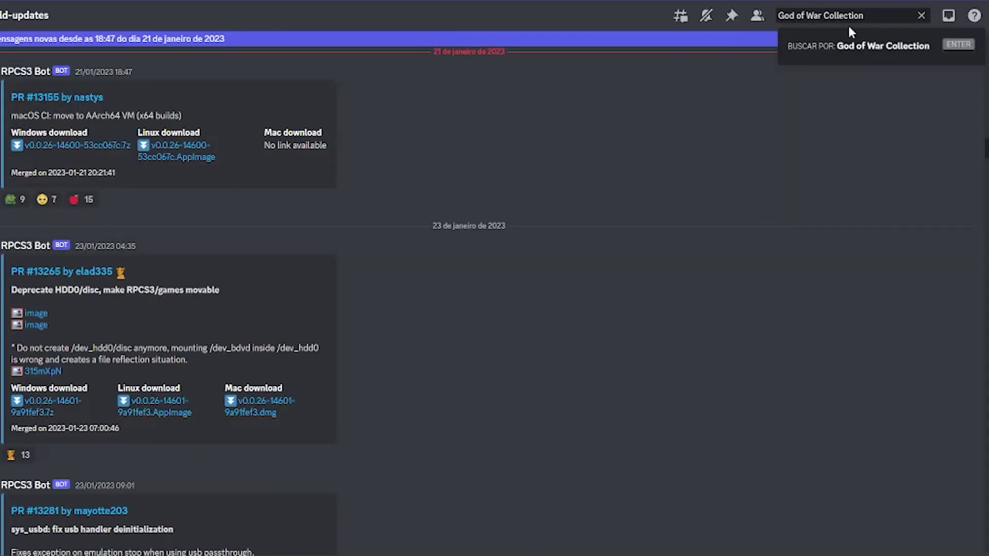
key("Return")
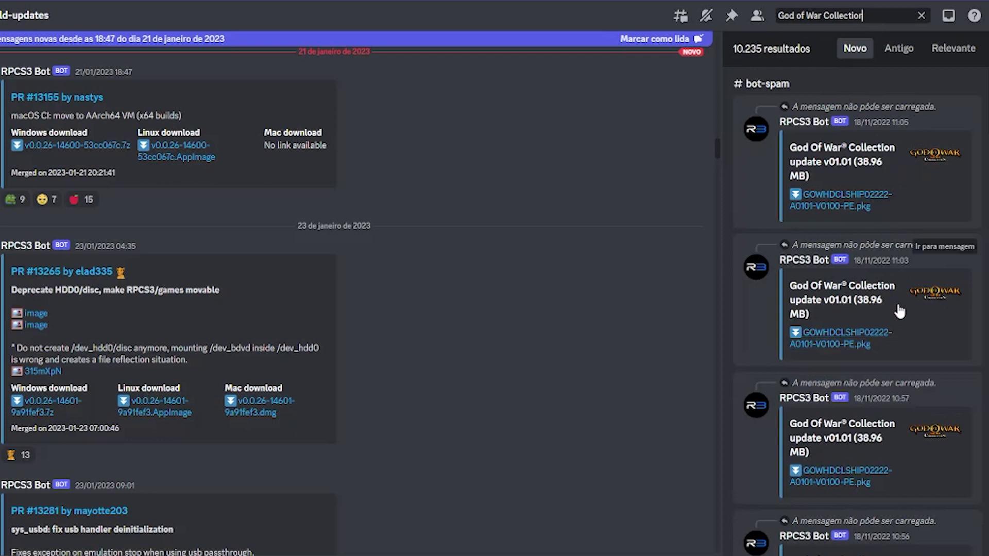
key("Left")
key("Left")
key("Left")
key("Left")
key("Left")
key("Left")
key("Left")
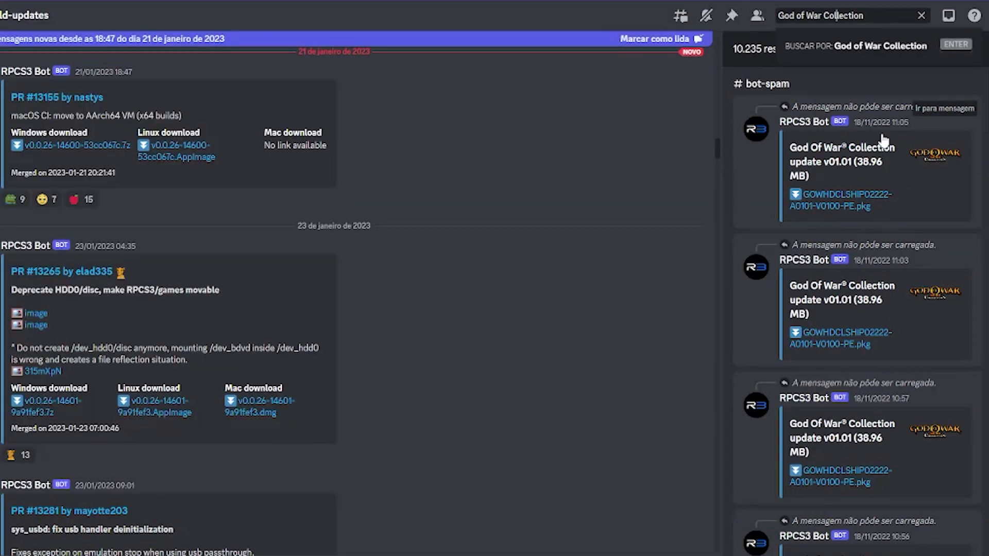
scroll(884, 154, "down", 5)
scroll(891, 197, "up", 5)
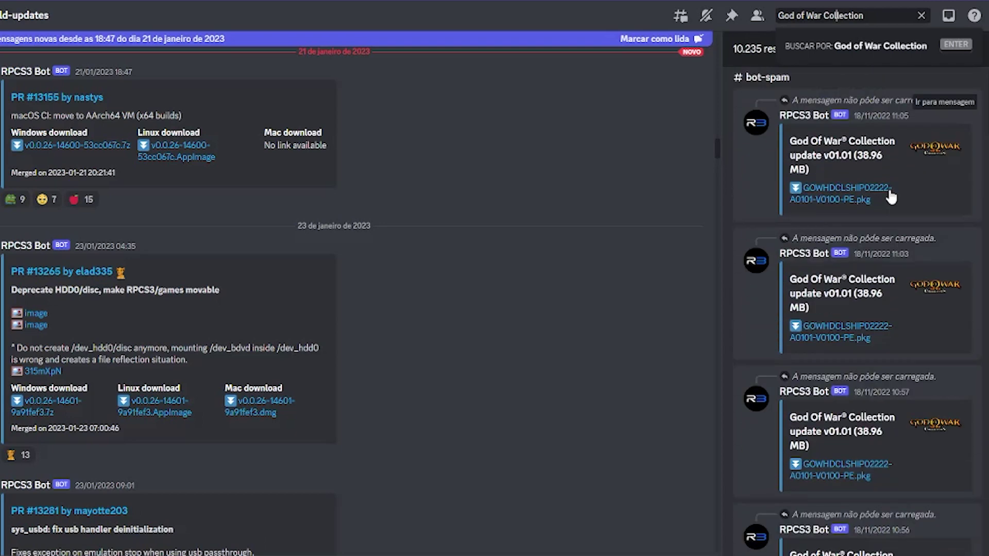
Step: Search the server for the serial BCUS98229 and jump to the bot's God of War Collection update v01.01 message
key("ctrl+a")
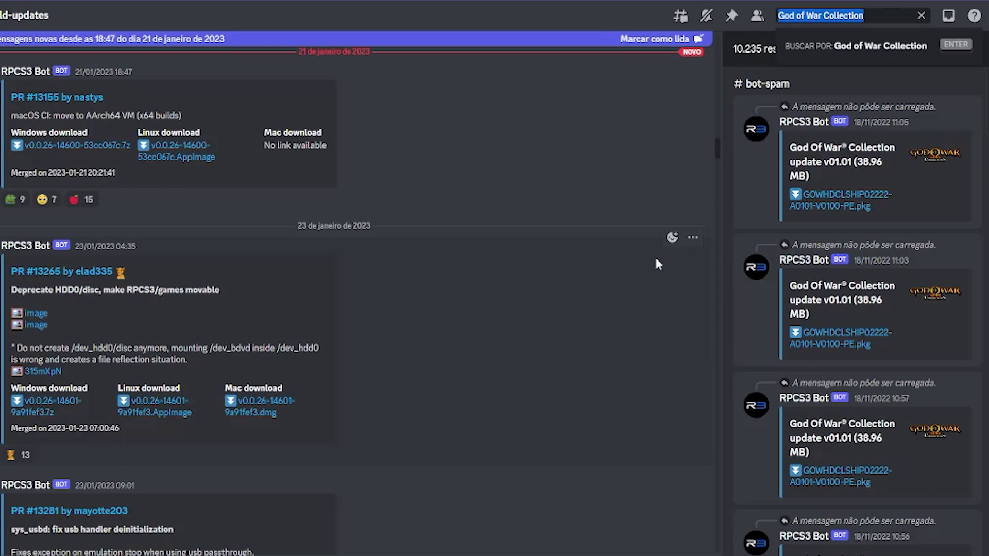
type("BCUS98229")
key("Return")
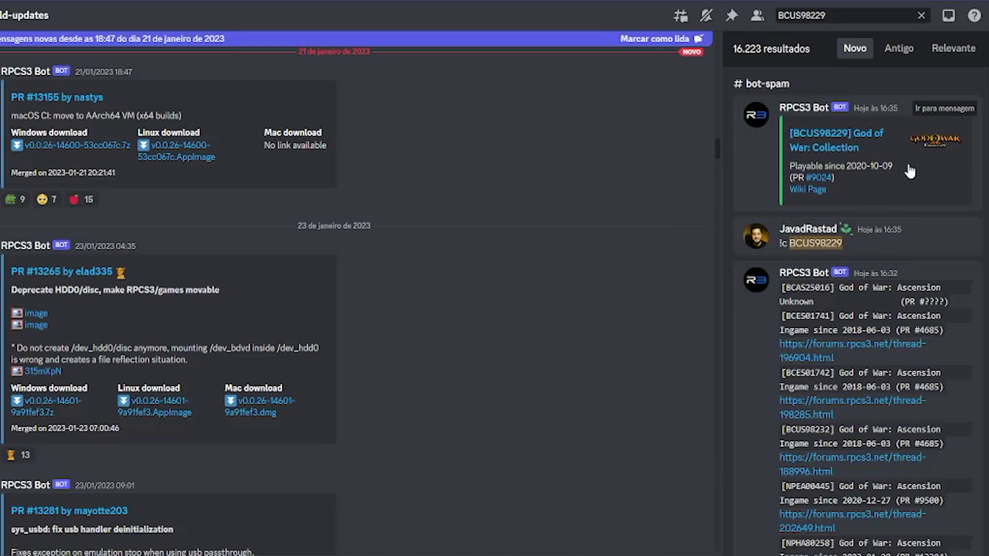
left_click(868, 157)
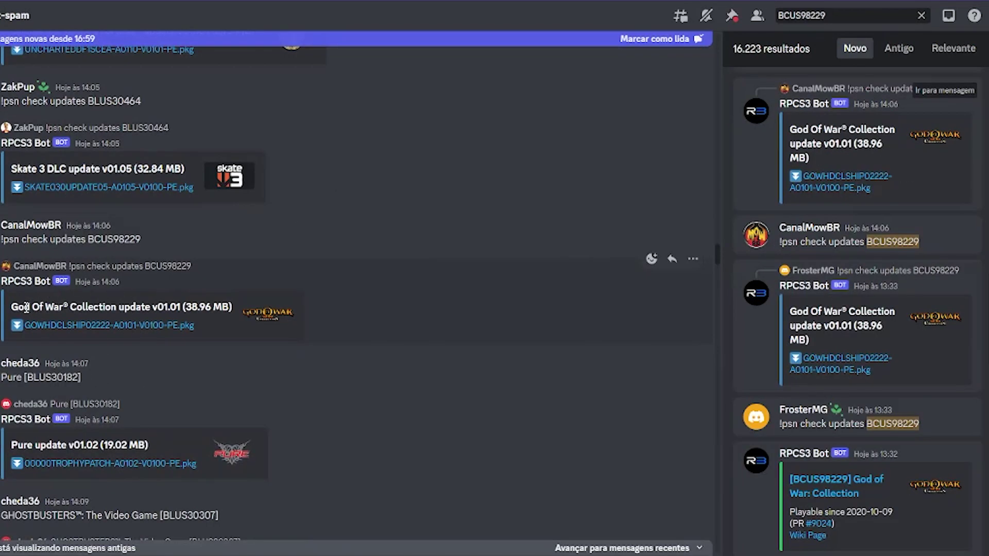
left_click_drag(93, 307, 197, 314)
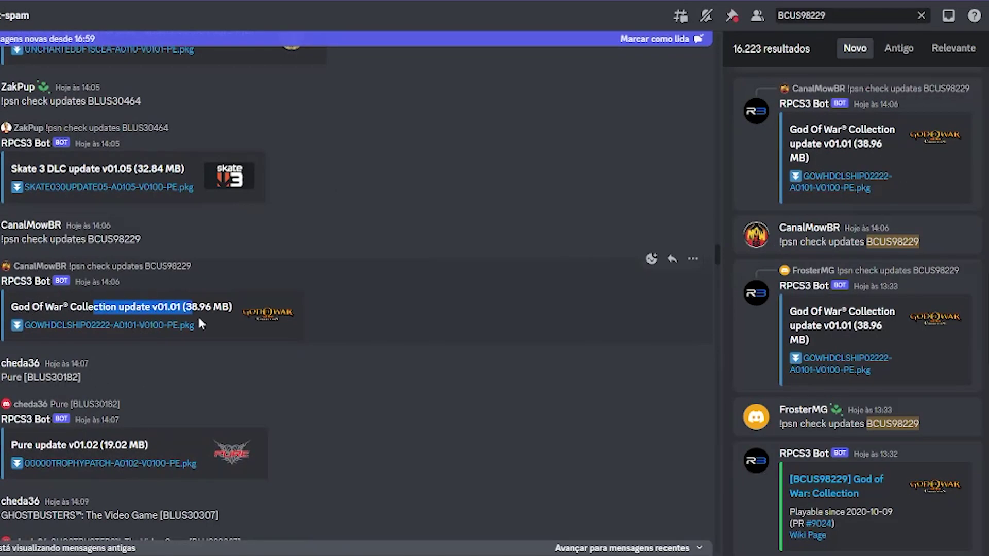
left_click(161, 308)
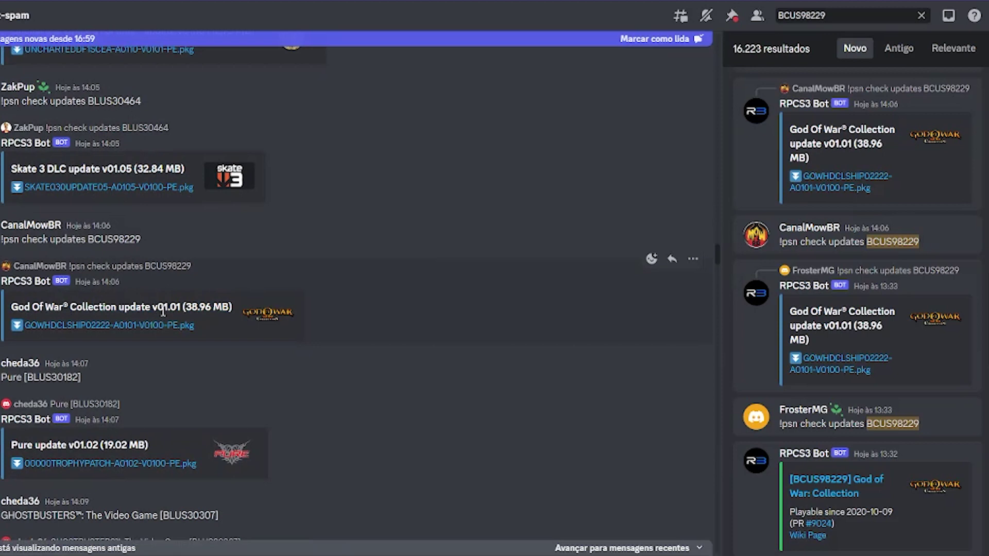
Step: Try to download the God of War Collection update v01.01 package from the bot's message, accepting the dangerous-file warning
left_click_drag(157, 309, 180, 313)
left_click(56, 327)
left_click(57, 327)
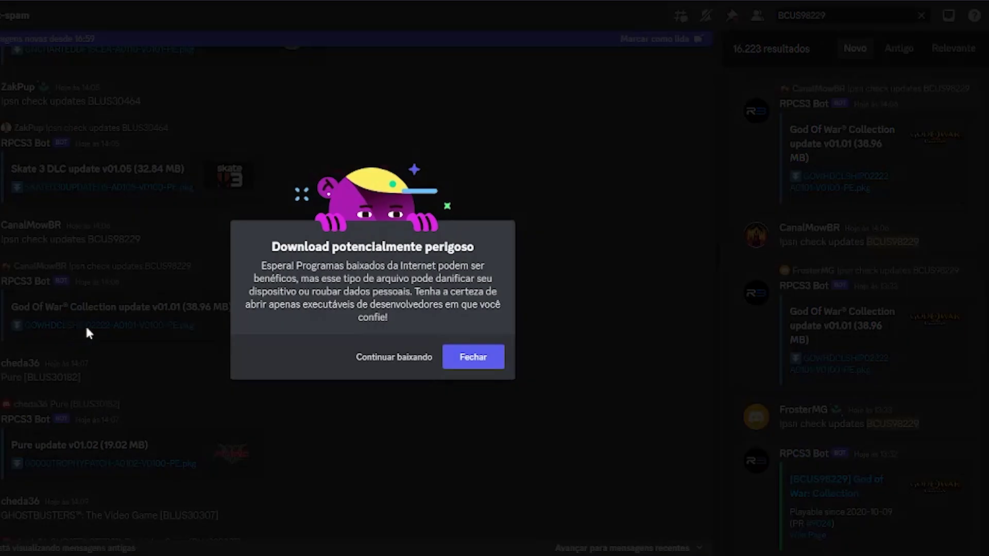
left_click(391, 360)
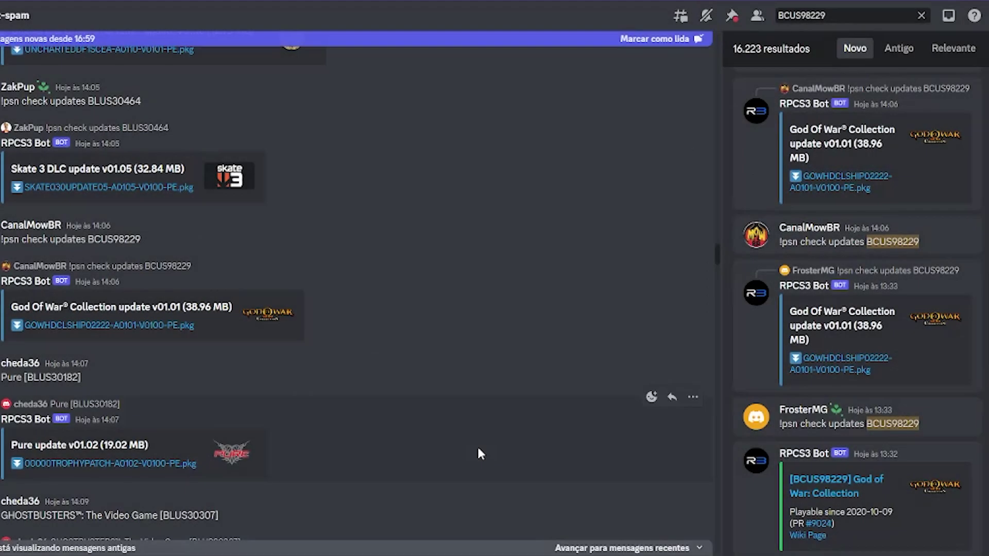
Step: Switch to Microsoft Edge, download the update v01.01 package from the same Discord message, and check the PKG file in the PS3 folder
key("super")
type("ed")
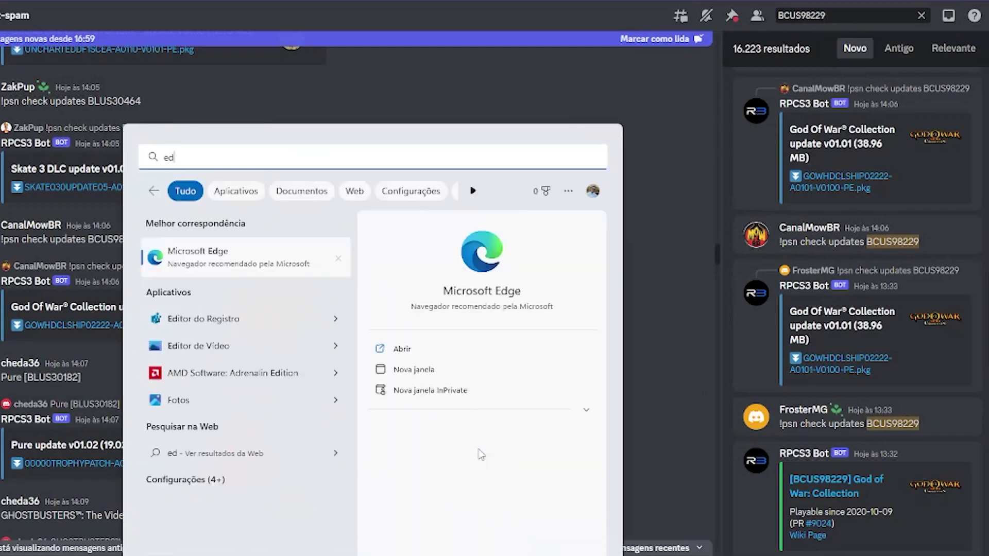
key("Return")
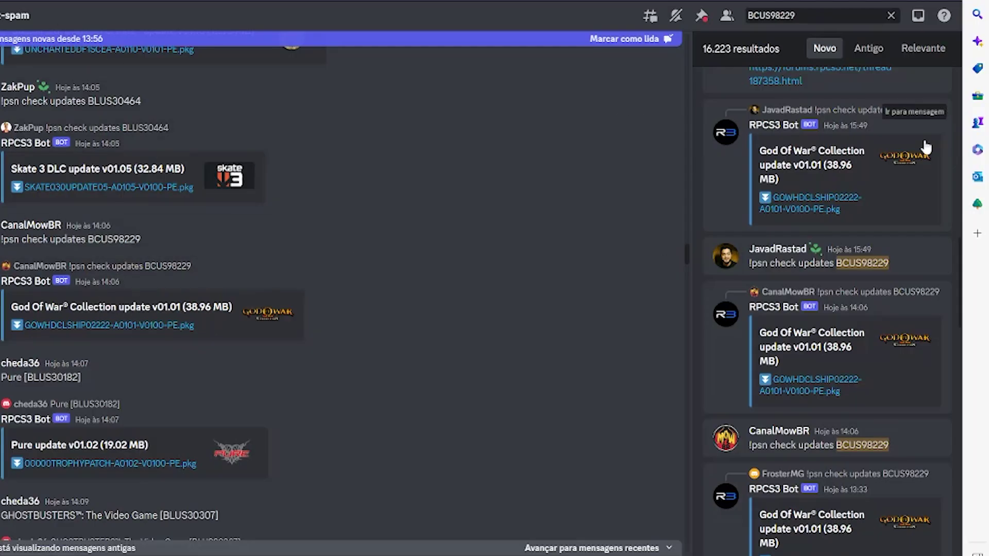
left_click(188, 326)
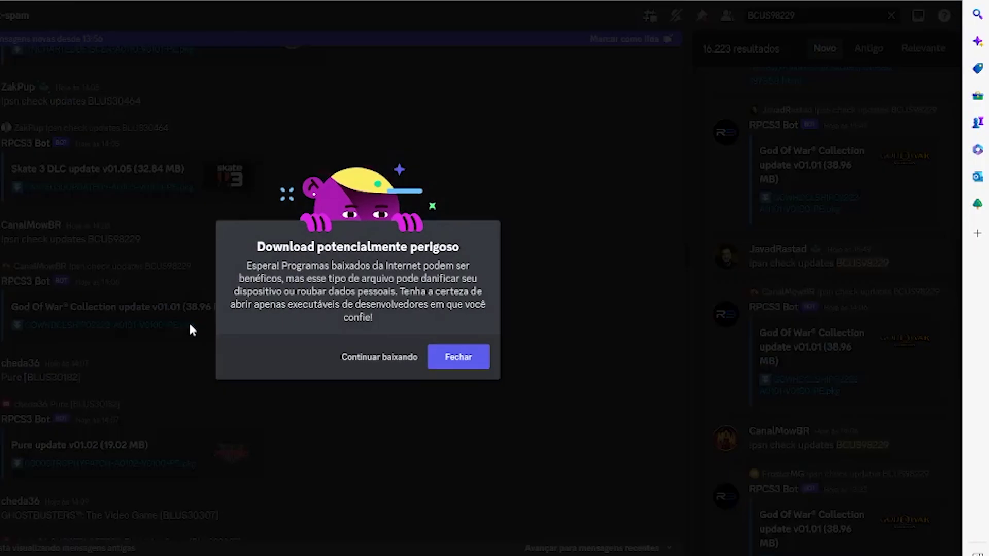
left_click(374, 361)
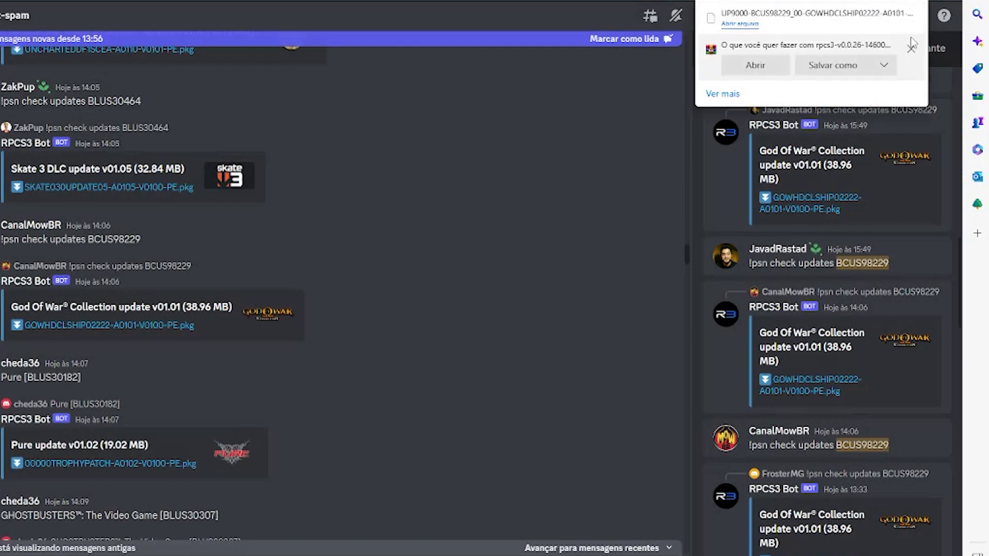
mouse_move(903, 36)
left_click(753, 29)
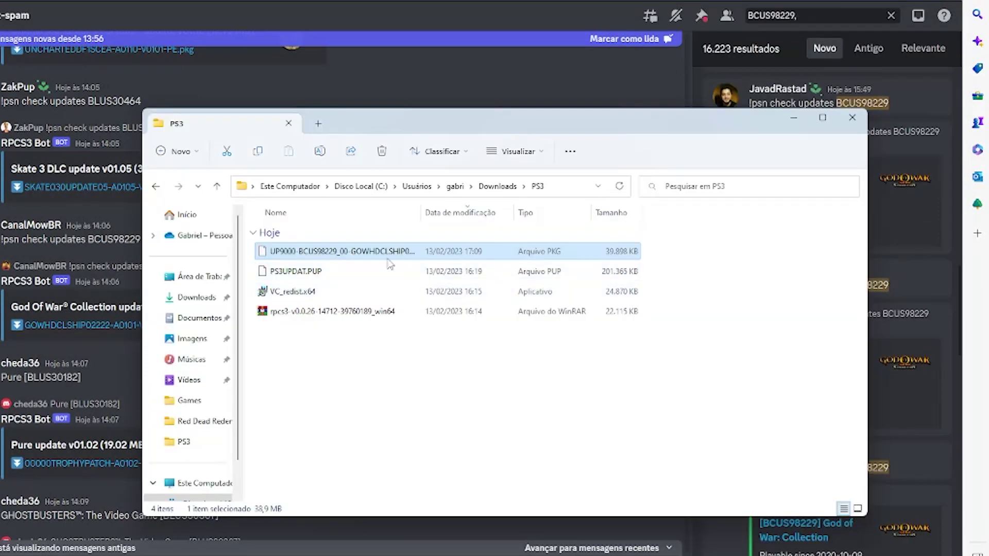
left_click(793, 118)
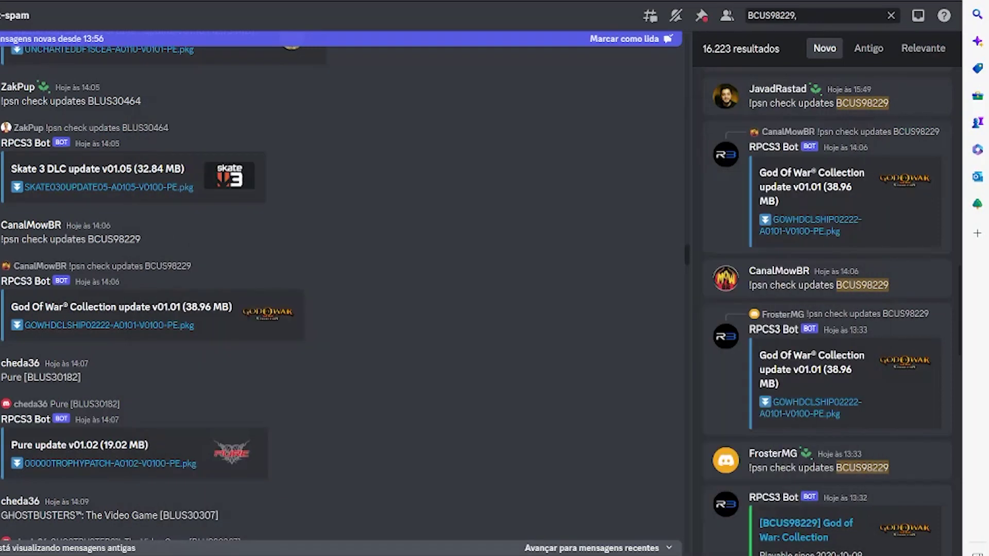
Step: Switch to RPCS3 and install the downloaded God of War Collection update package from the PS3 folder, without adding any shortcuts
left_click(497, 536)
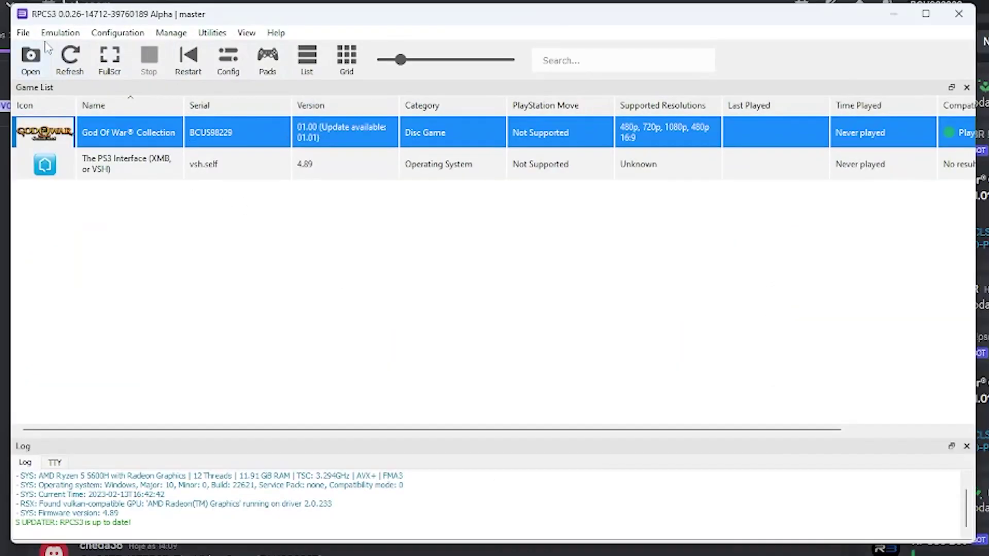
left_click(23, 33)
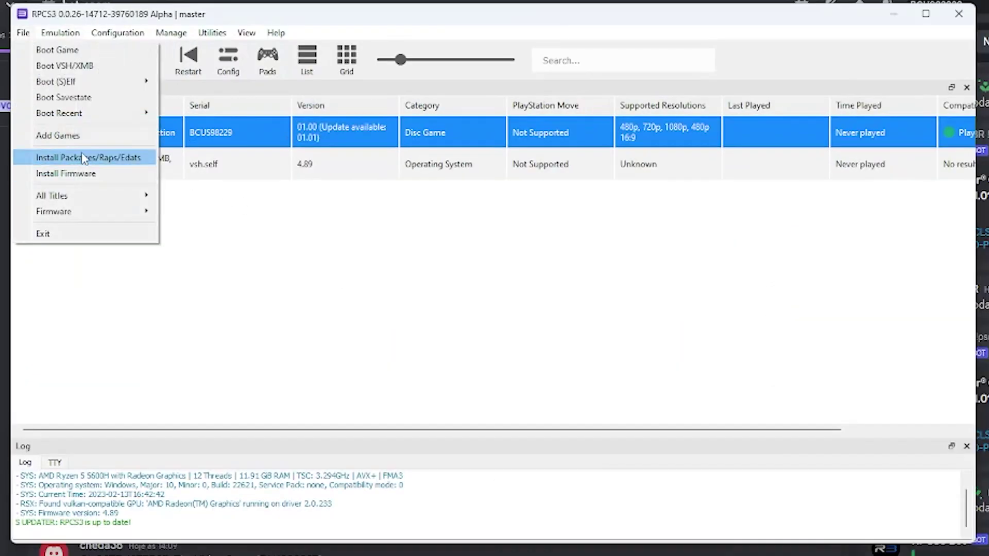
left_click(98, 160)
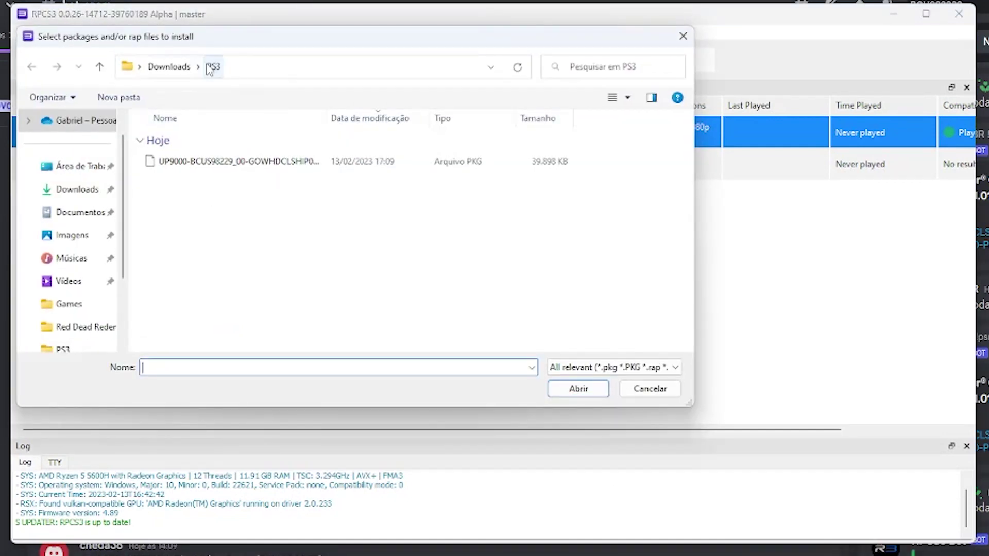
left_click(335, 163)
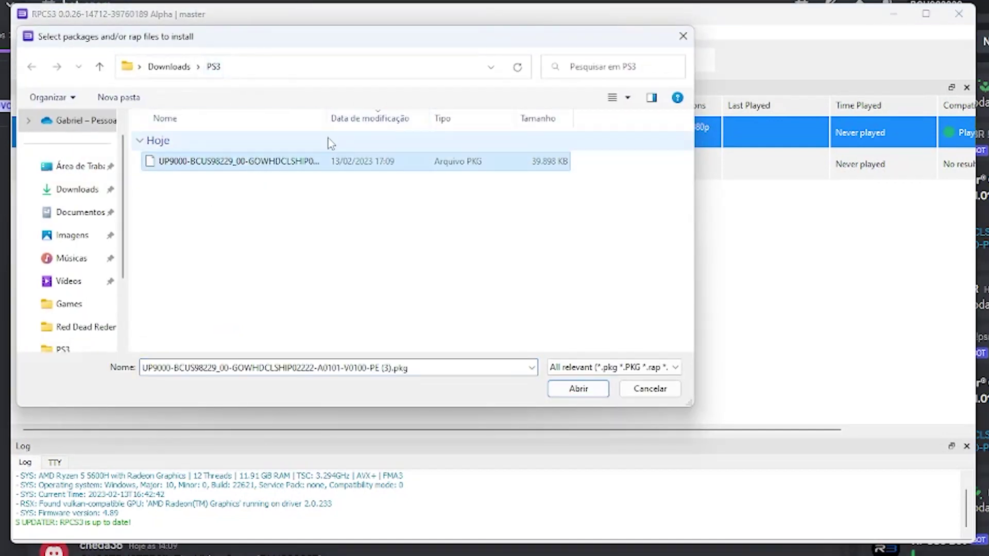
left_click_drag(328, 120, 462, 122)
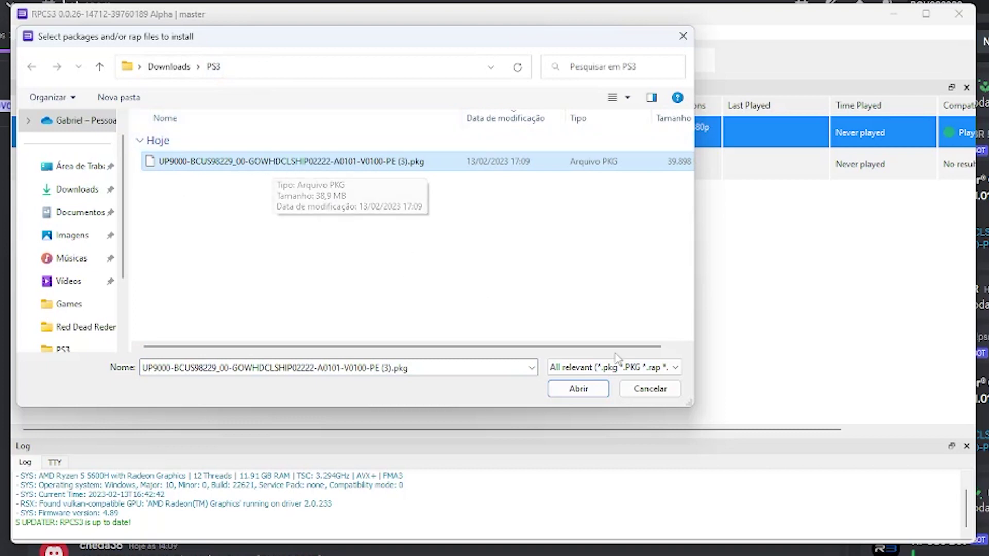
left_click(579, 389)
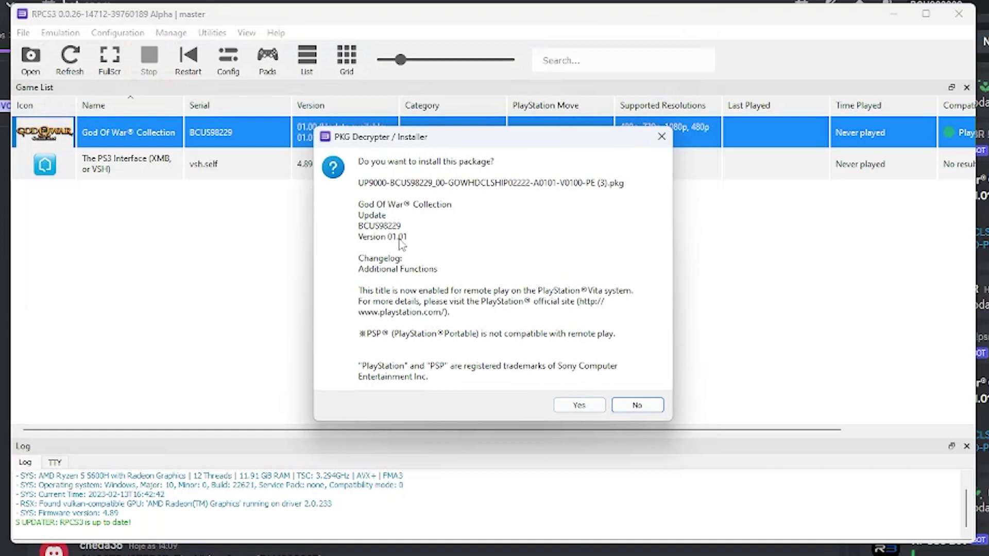
left_click(579, 405)
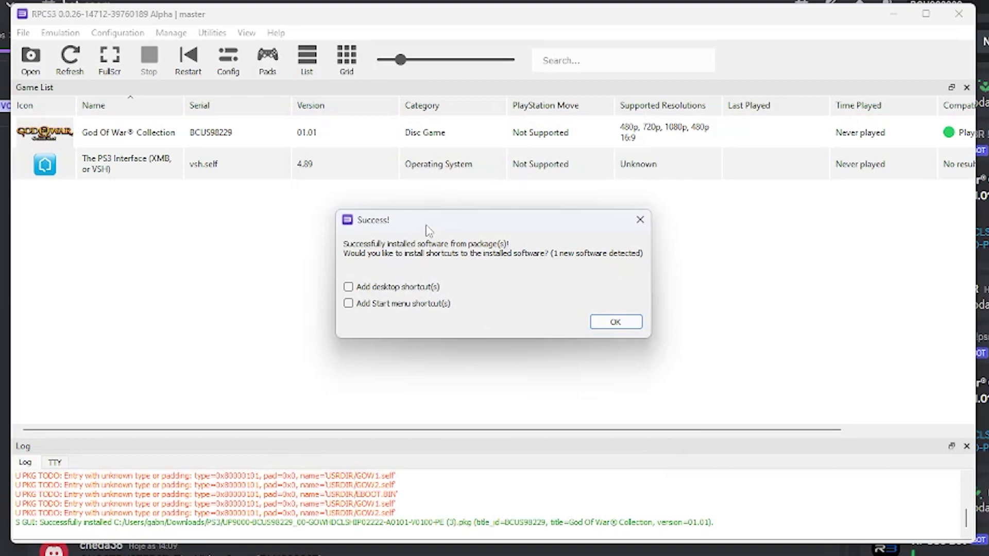
left_click(630, 323)
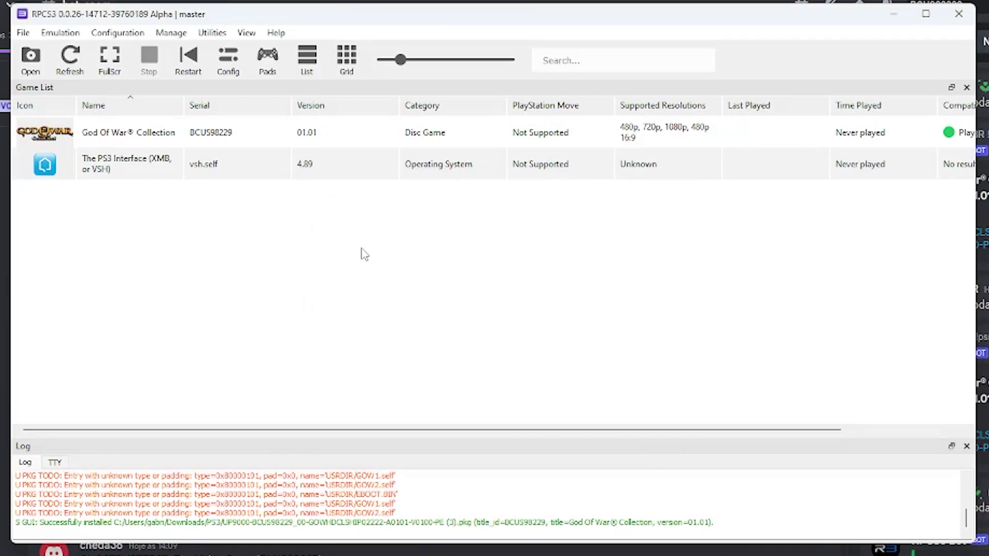
Step: Select God of War Collection in the game list and show the Game Data category
left_click(403, 147)
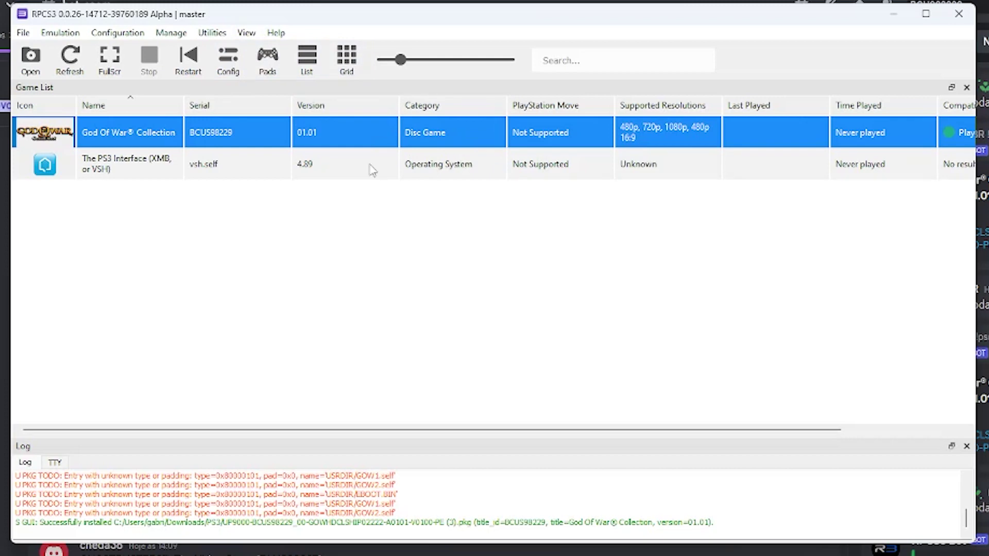
left_click(246, 33)
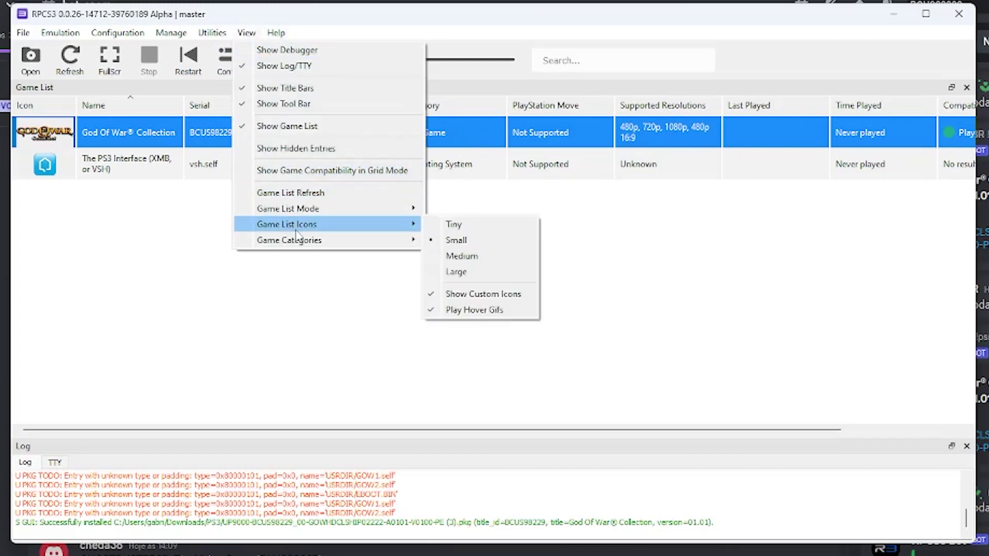
mouse_move(314, 241)
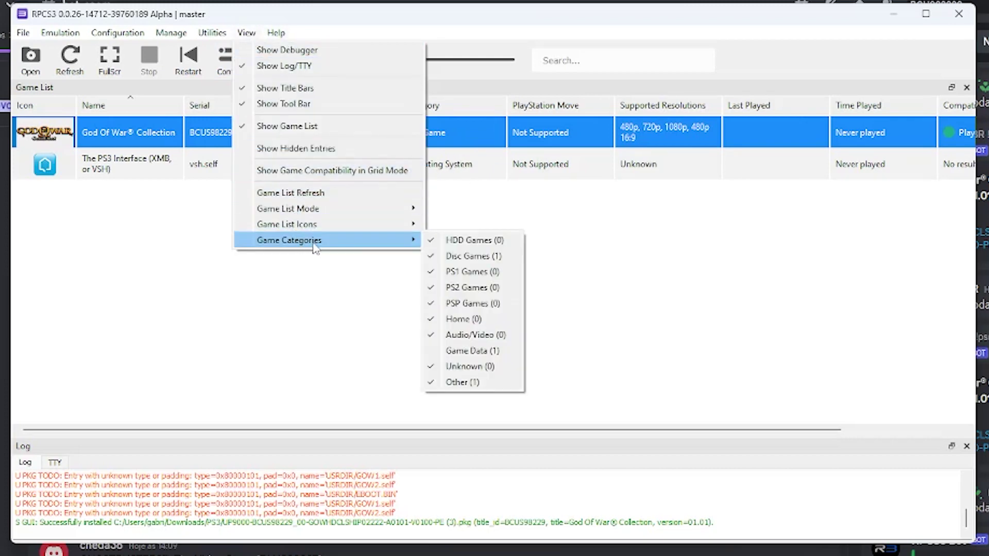
left_click(467, 353)
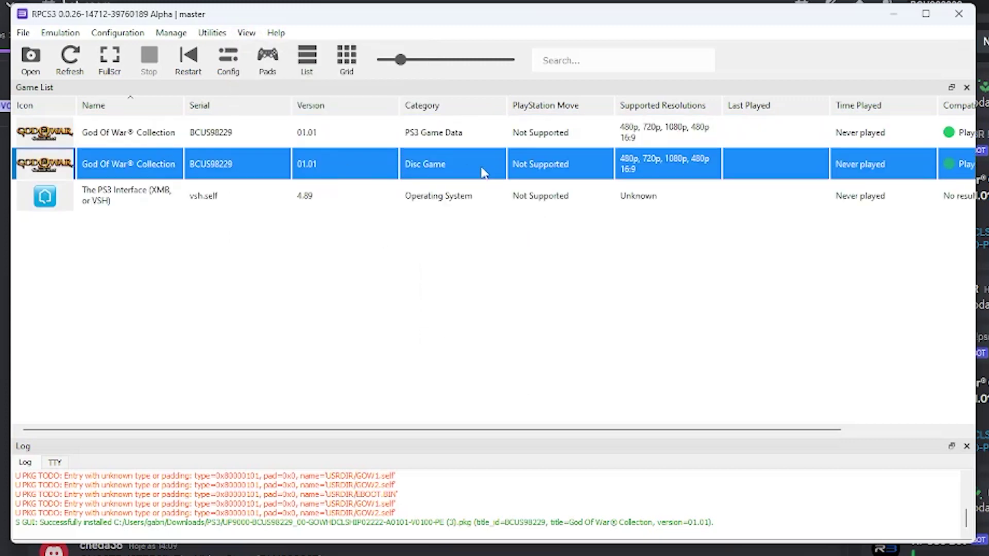
Step: Compare God of War Collection's PS3 Game Data and Disc Game entries, and view the removal option for the game data
left_click(327, 141)
left_click(484, 177)
left_click(451, 141)
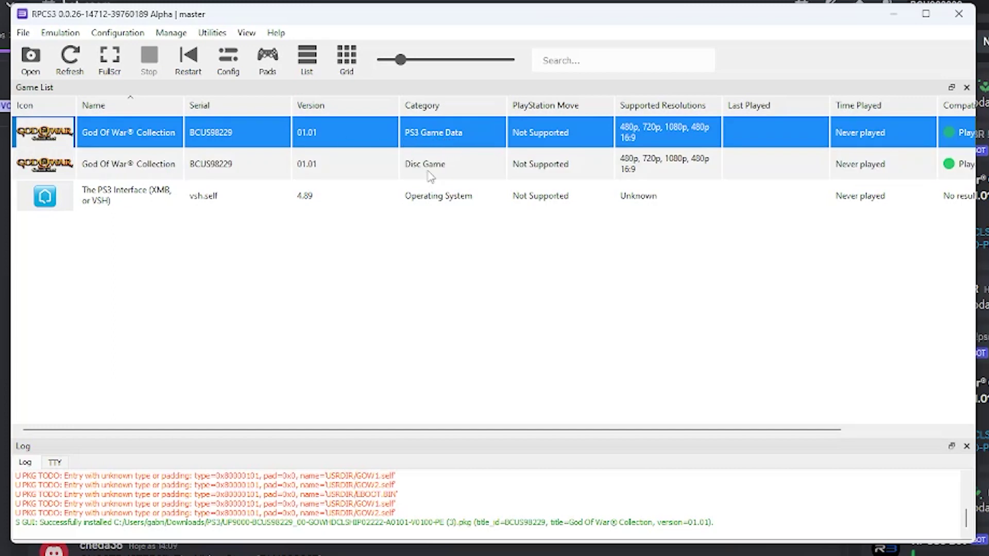
left_click(428, 172)
left_click(471, 145)
right_click(341, 129)
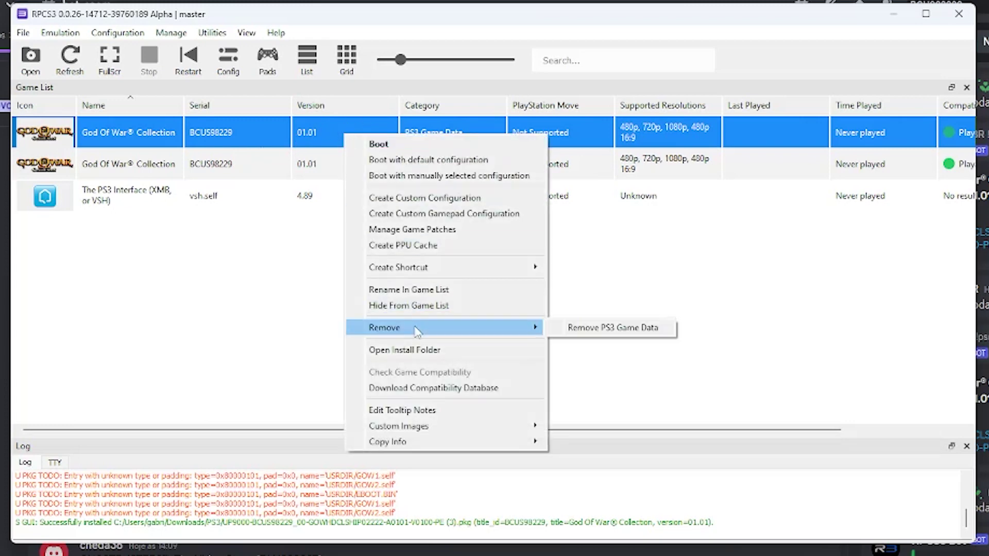
left_click(677, 251)
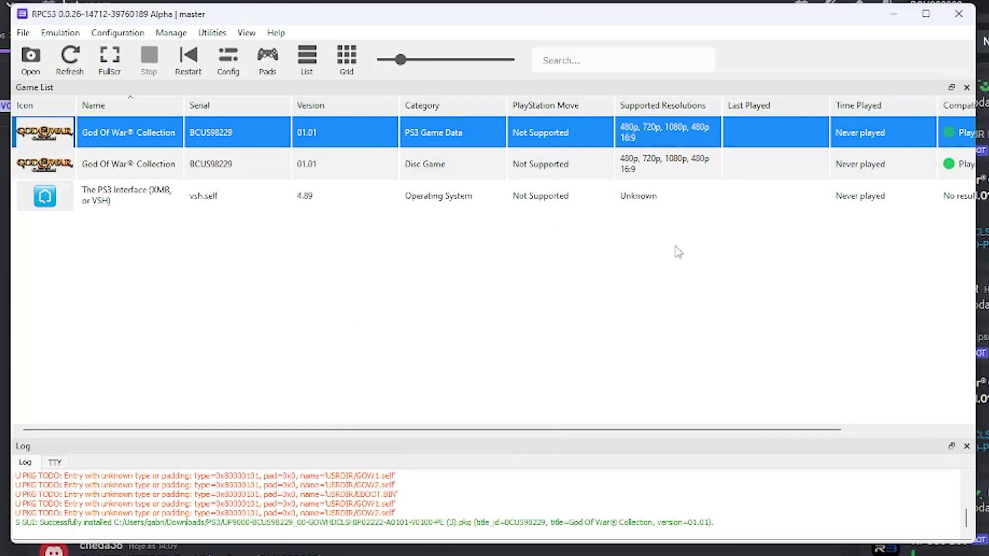
Step: Hide the Game Data category from the game list
left_click(423, 143)
left_click(277, 32)
left_click(246, 33)
mouse_move(301, 240)
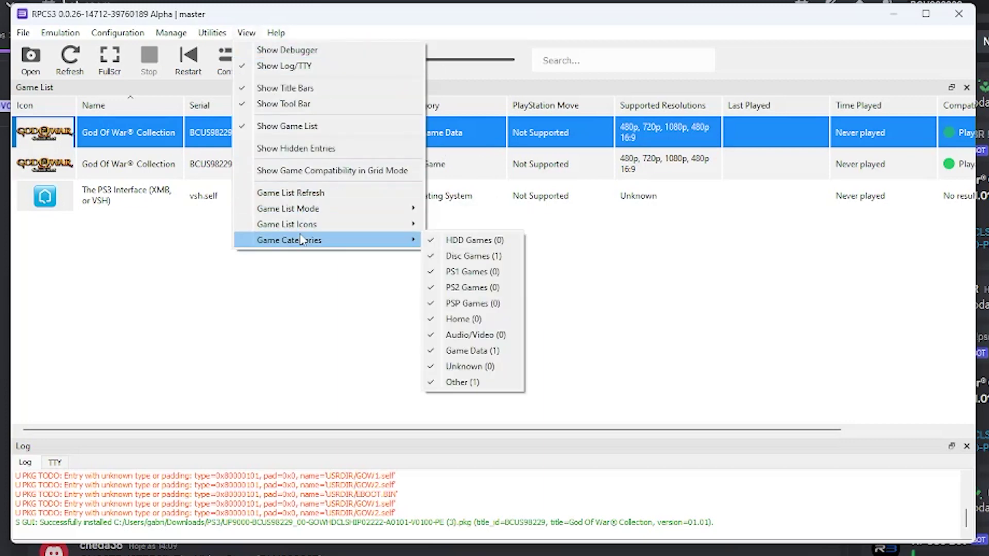
left_click(484, 352)
Step: Boot the God of War Collection disc game and bring its game window to the front
left_click(278, 145)
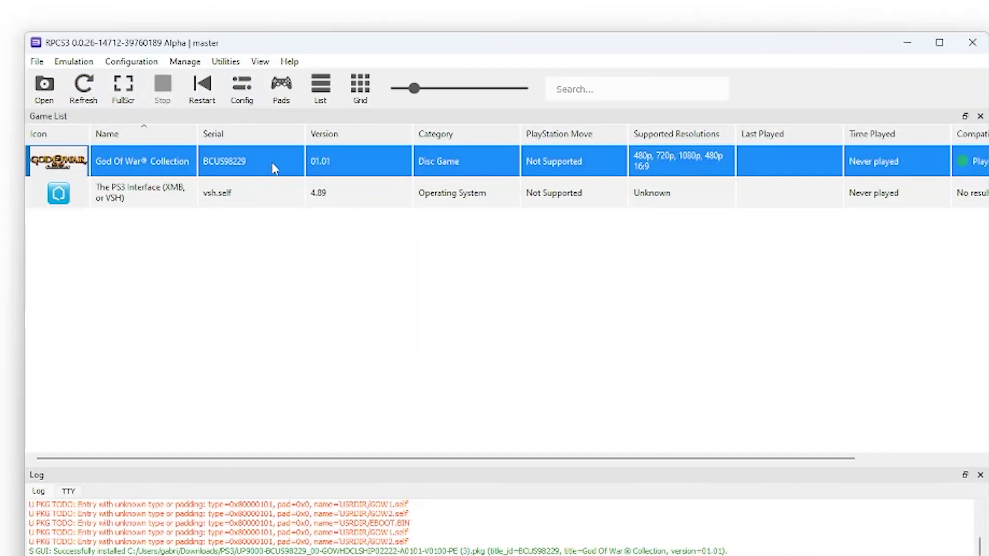
left_click(207, 95)
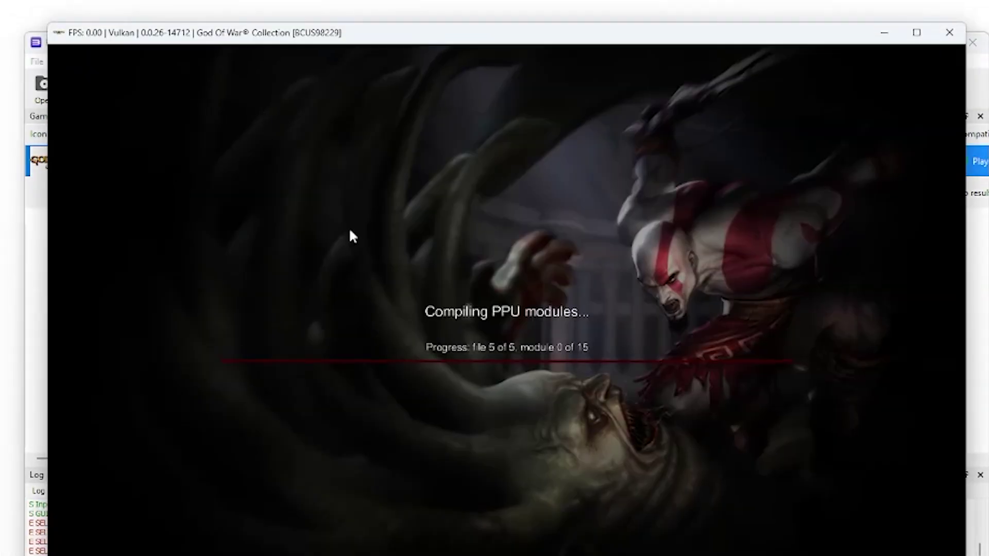
left_click(29, 251)
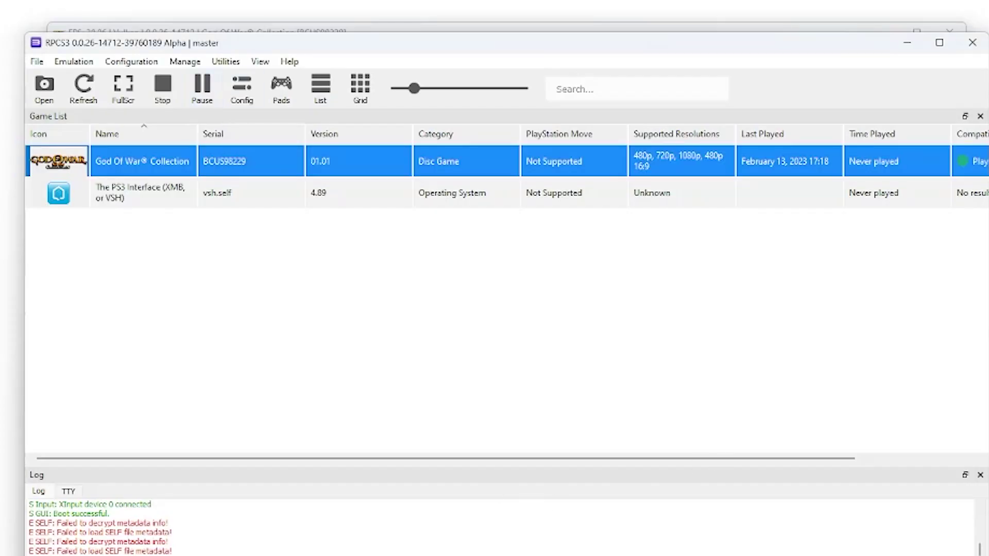
left_click(719, 538)
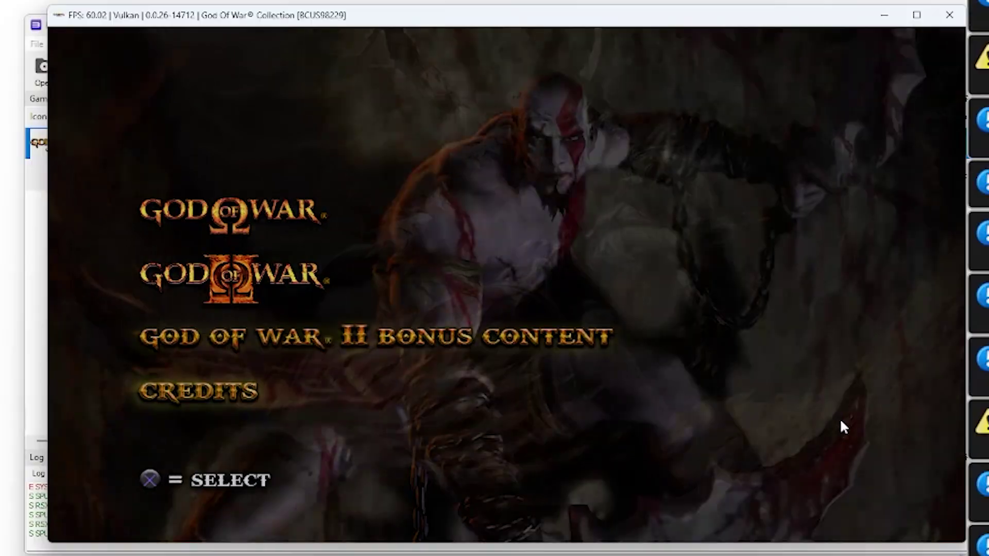
Step: Start God of War from the collection's menu and choose a difficulty for a new game
key("x")
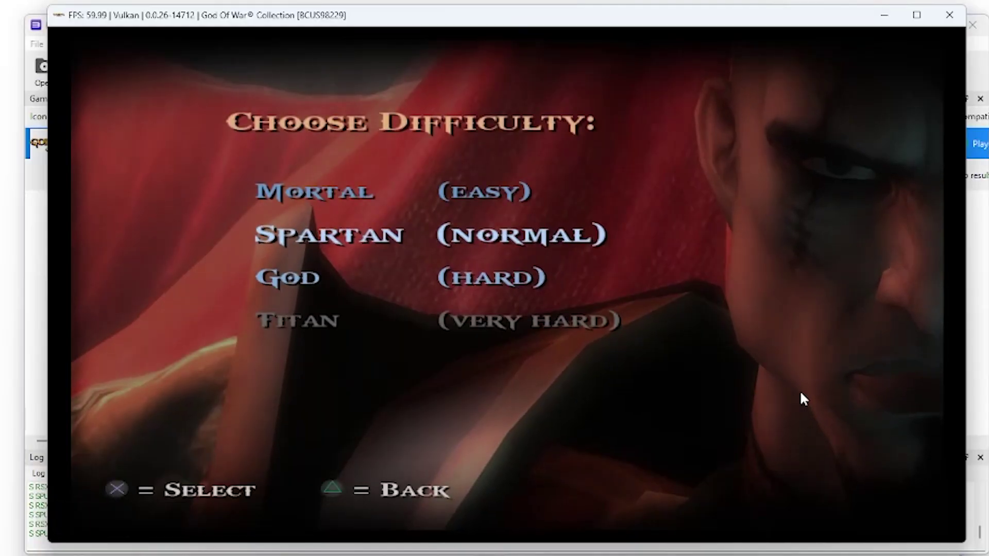
key("Down")
key("k")
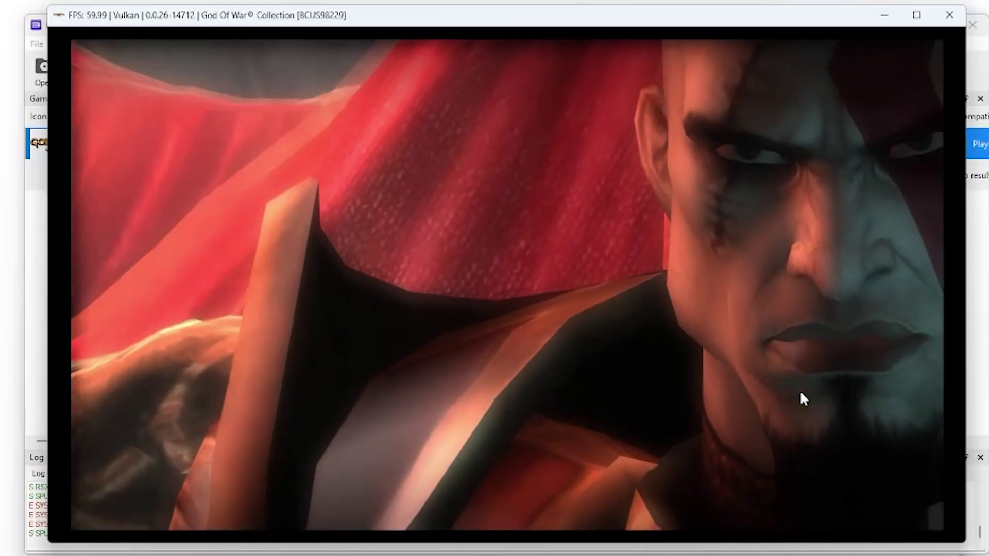